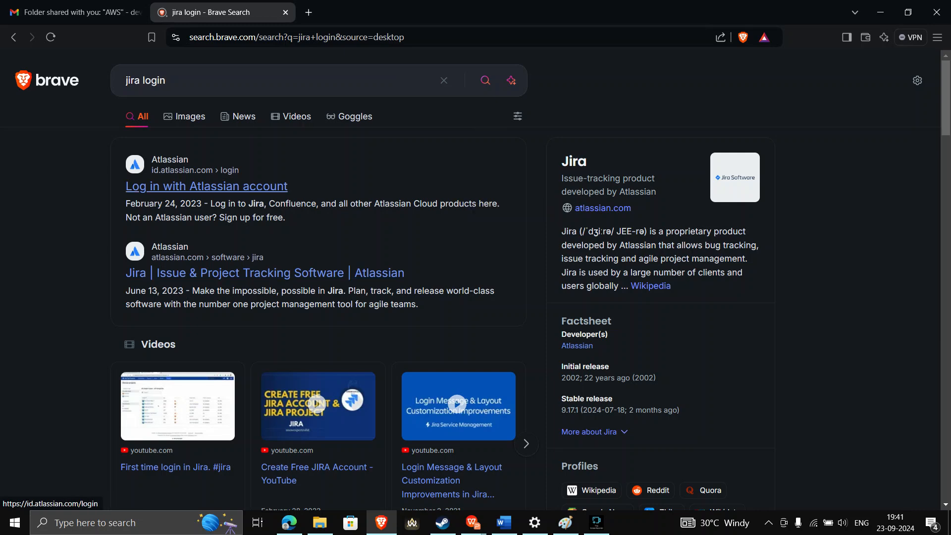
Open the Atlassian Jira product page from the 'jira login' search results
{"action": "left_click", "coordinate": [297, 273]}
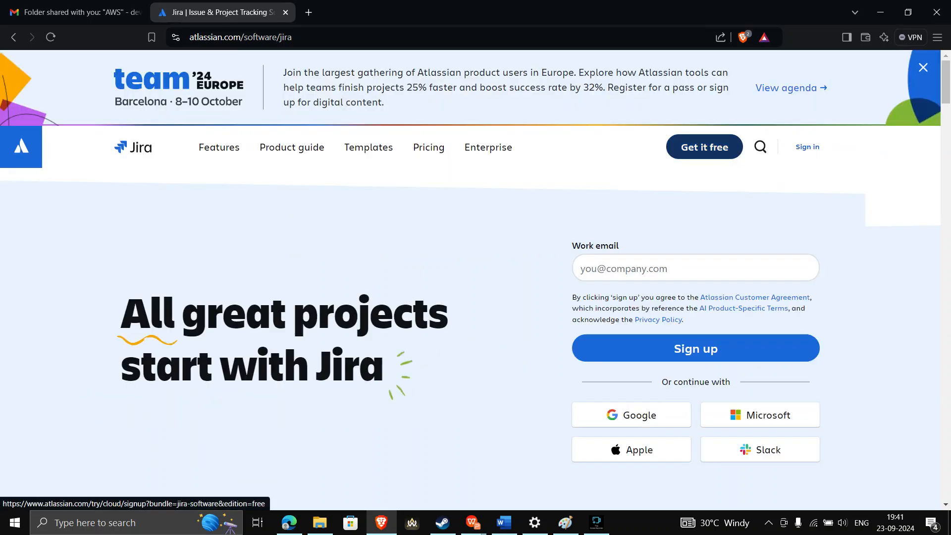
Glance at Jira's free sign-up page, then return to and reload the Jira product page
{"action": "left_click", "coordinate": [704, 147]}
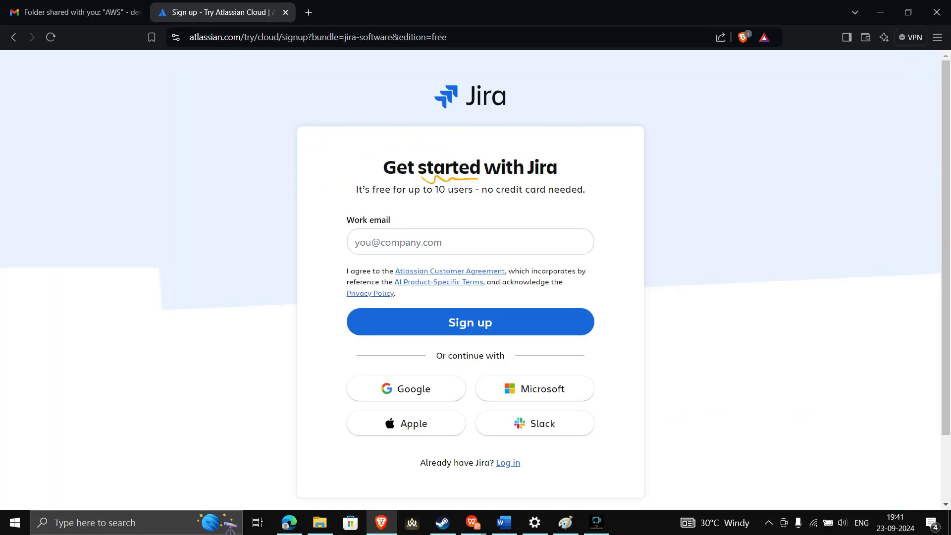
{"action": "triple_click", "coordinate": [470, 168]}
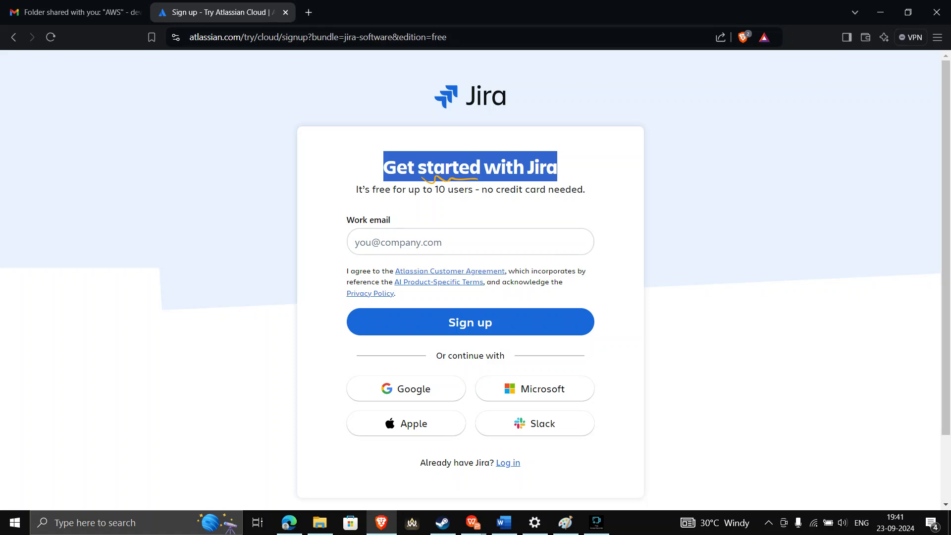
{"action": "left_click_drag", "start_coordinate": [451, 37], "coordinate": [189, 37]}
{"action": "type", "text": "jira"}
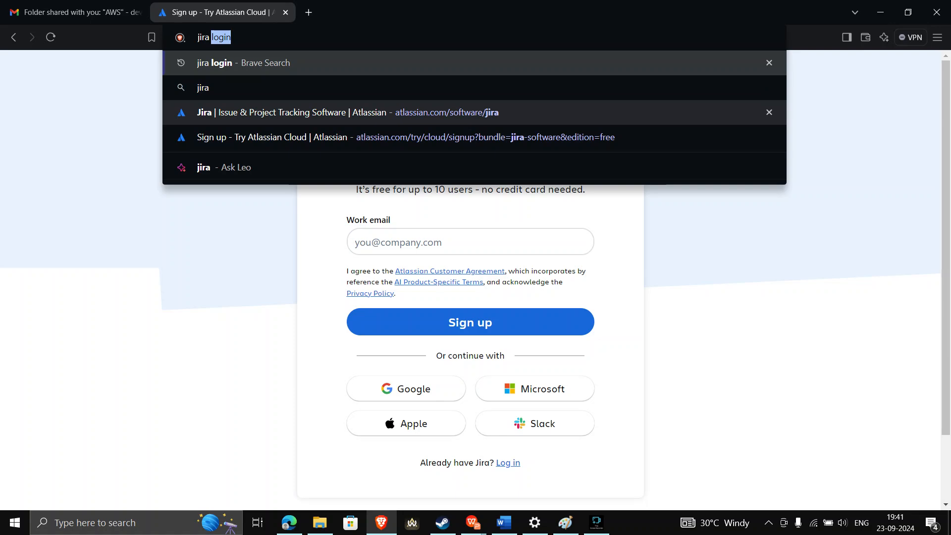
{"action": "key", "text": "Down"}
{"action": "key", "text": "Down"}
{"action": "key", "text": "Return"}
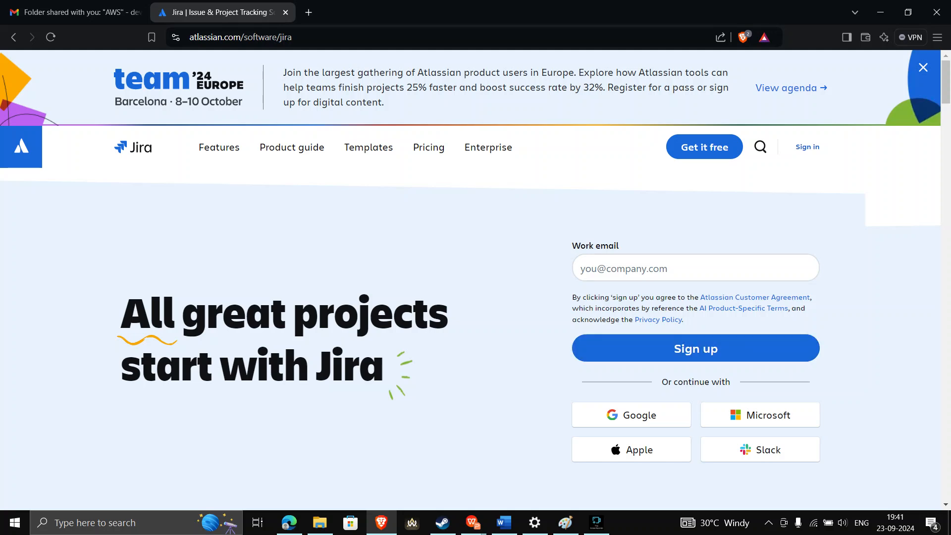
{"action": "left_click", "coordinate": [134, 147]}
{"action": "left_click", "coordinate": [581, 268]}
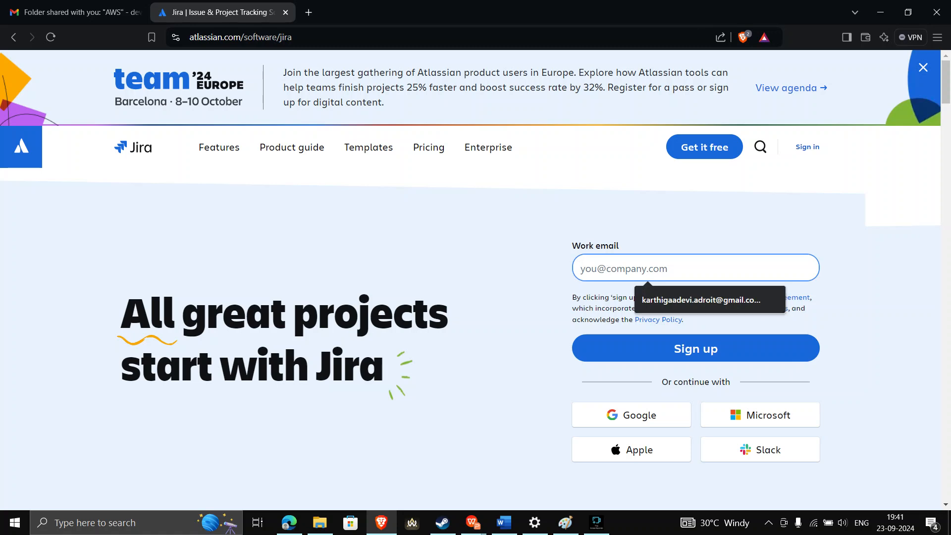
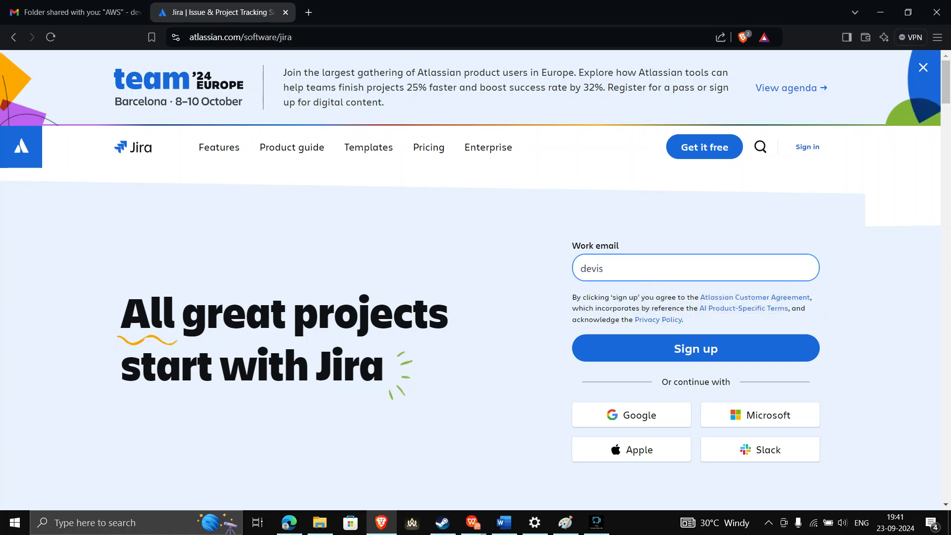
Enter the user's work email address in the sign-up form and submit it
{"action": "key", "text": "Return"}
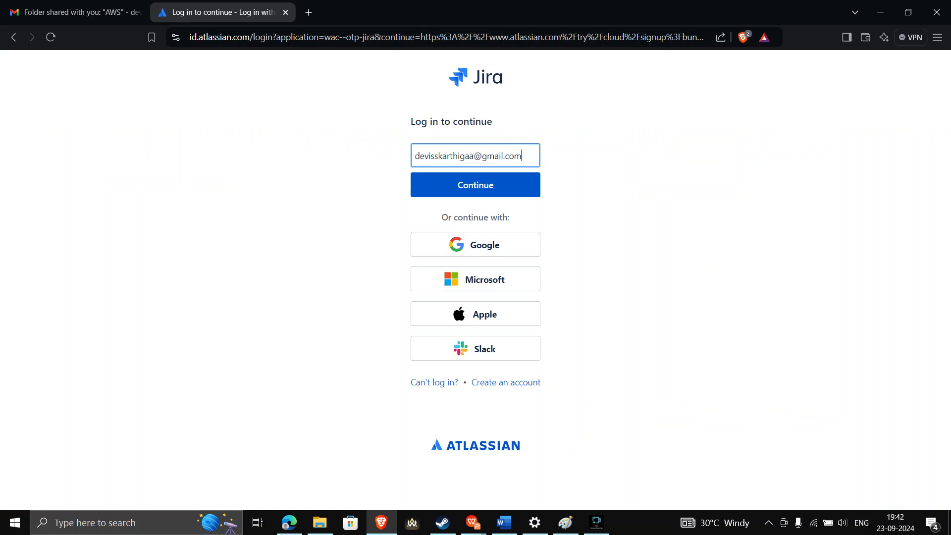
Log into the Atlassian account with the account password
{"action": "key", "text": "Return"}
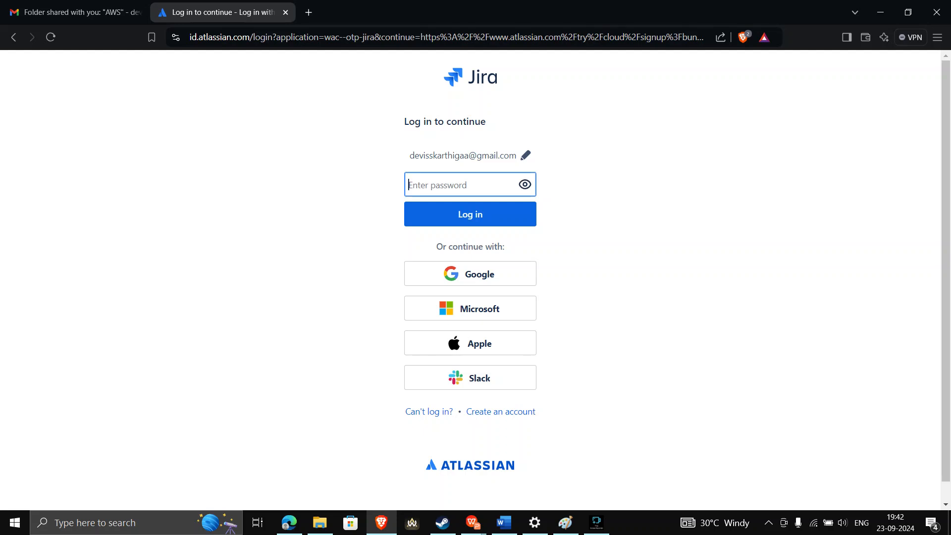
{"action": "type", "text": "••••••••"}
{"action": "key", "text": "Return"}
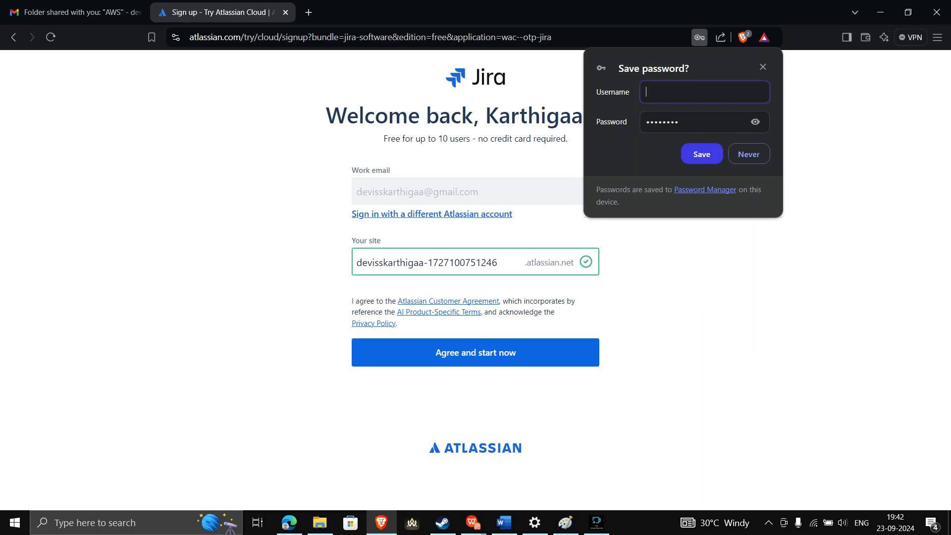
Decline Brave's password-save offer and agree to create the Jira site
{"action": "left_click", "coordinate": [749, 154]}
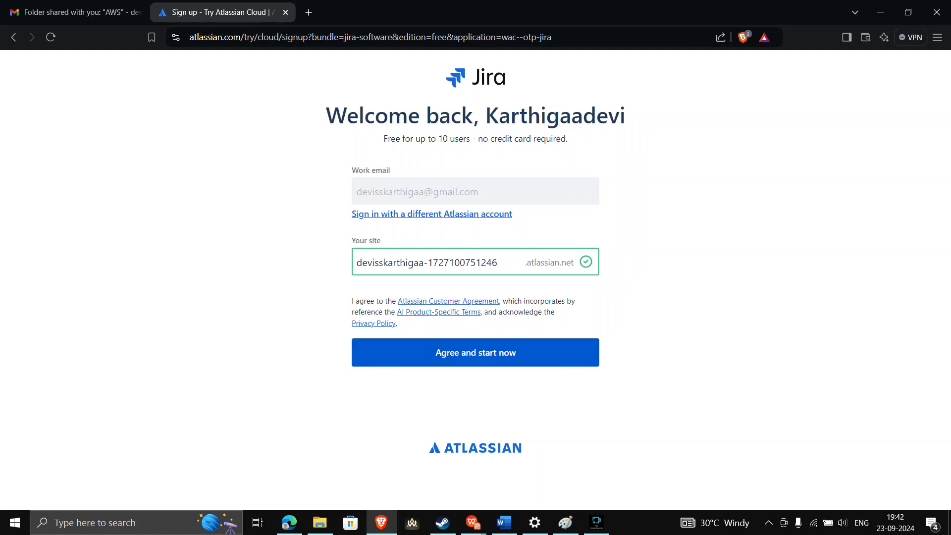
{"action": "left_click", "coordinate": [476, 352]}
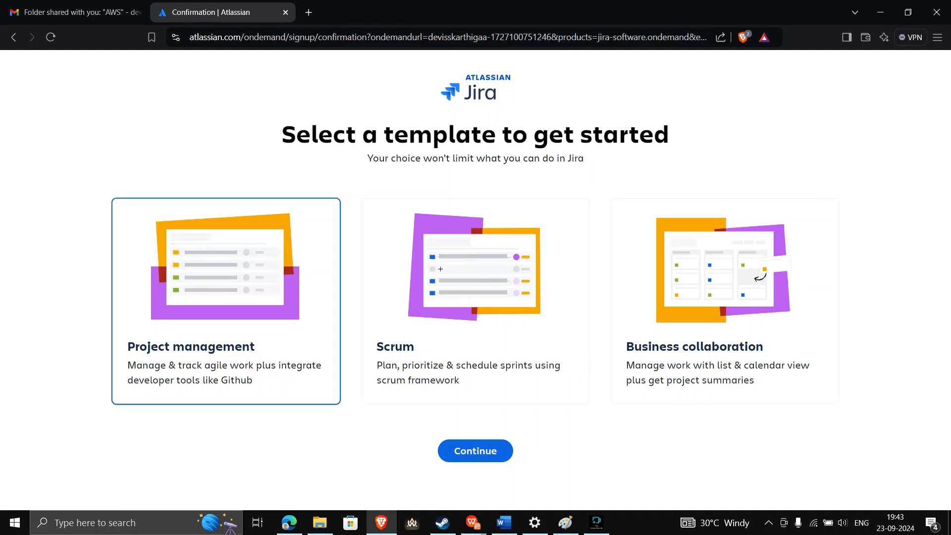
Choose the Scrum template for the new Jira site and continue
{"action": "left_click", "coordinate": [432, 251]}
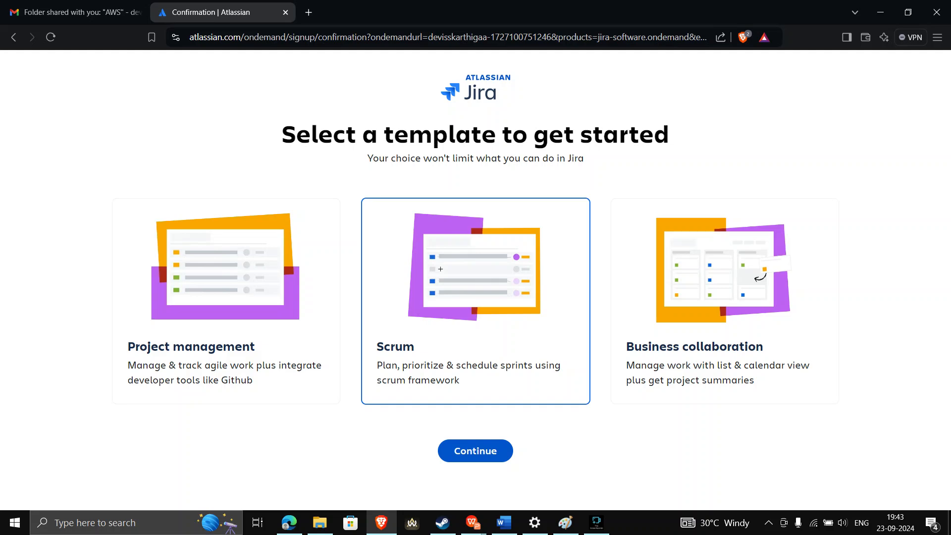
{"action": "left_click", "coordinate": [475, 451]}
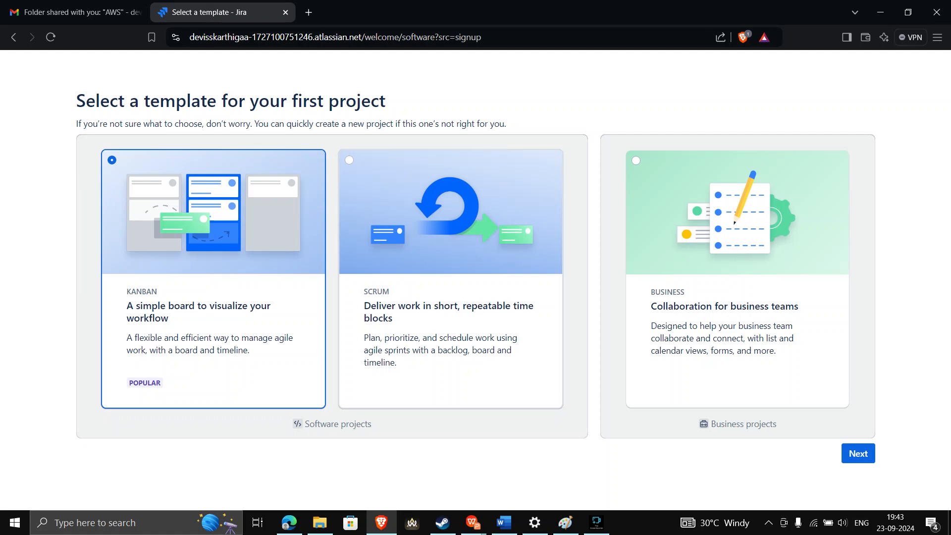
Create the first Jira project from the Scrum template, then open a new browser tab
{"action": "left_click", "coordinate": [451, 279]}
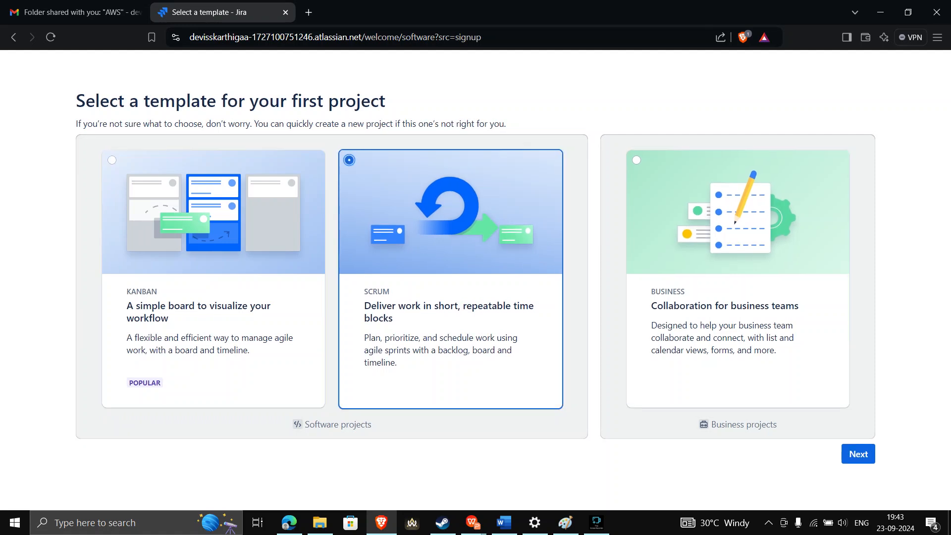
{"action": "left_click", "coordinate": [858, 453]}
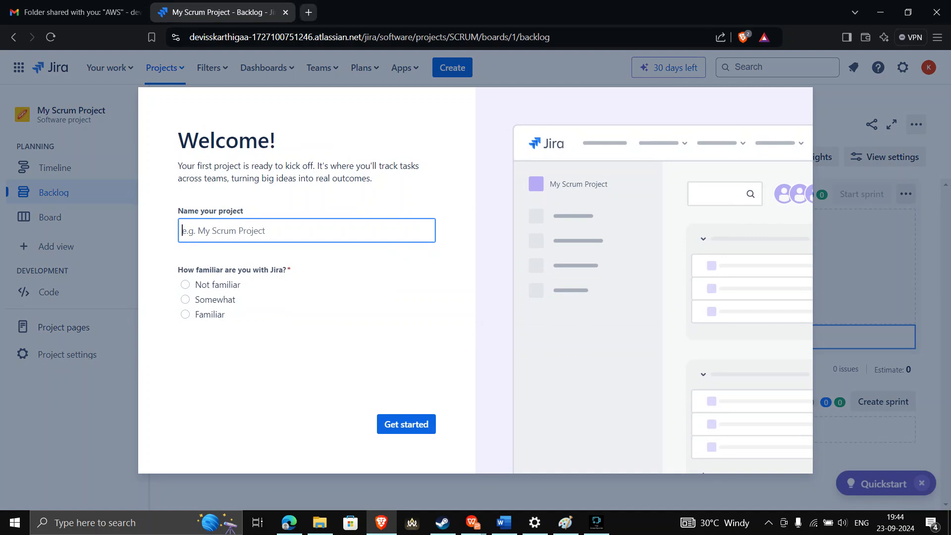
{"action": "left_click", "coordinate": [308, 12]}
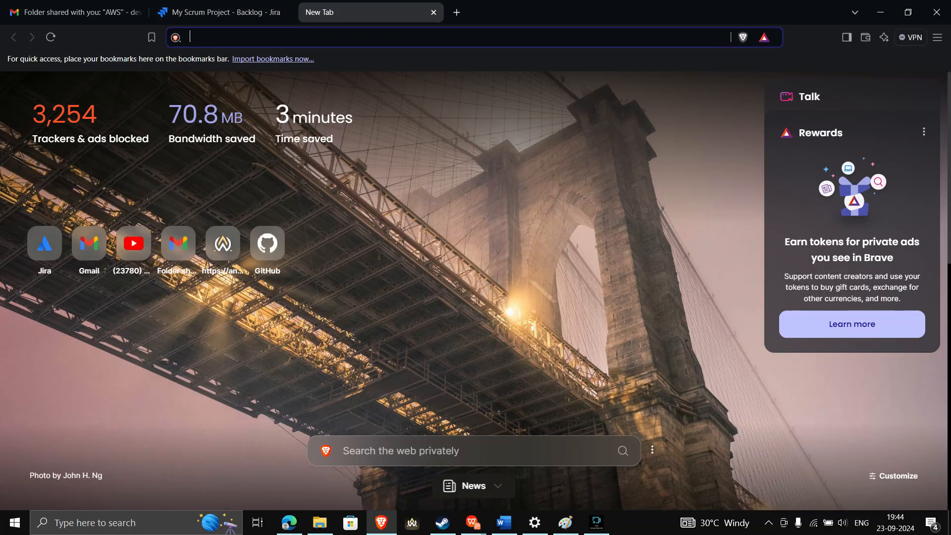
Search 'change health care' and open the Change Healthcare homepage at changehealthcare.com
{"action": "type", "text": "chan"}
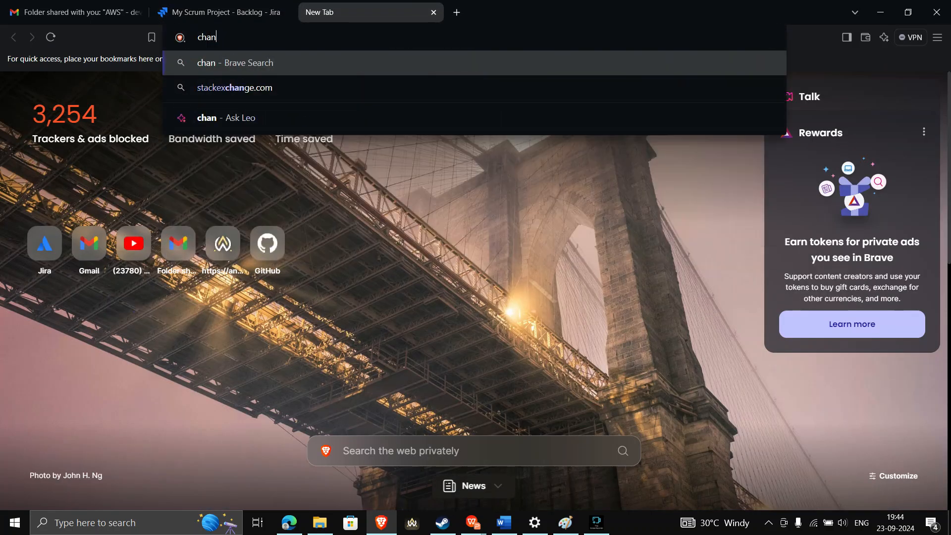
{"action": "type", "text": "ge hea"}
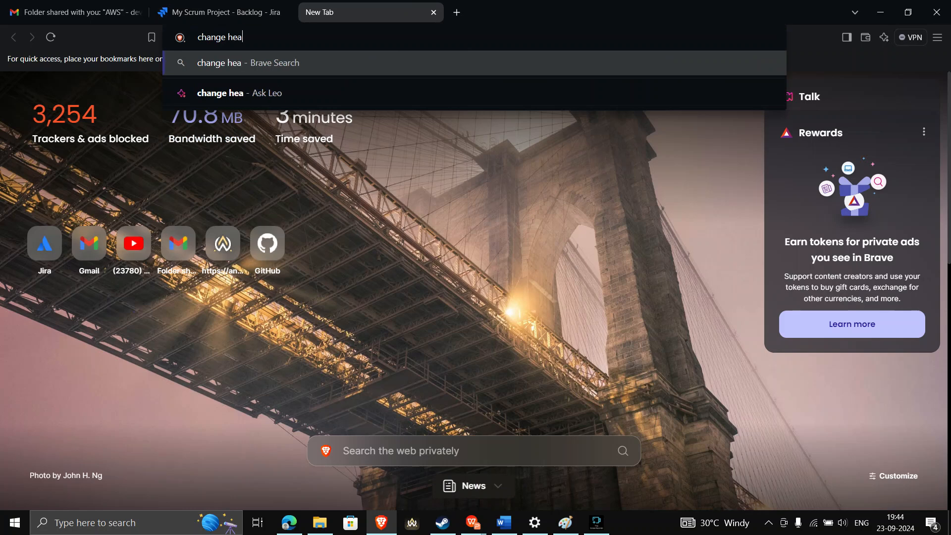
{"action": "type", "text": "lth care"}
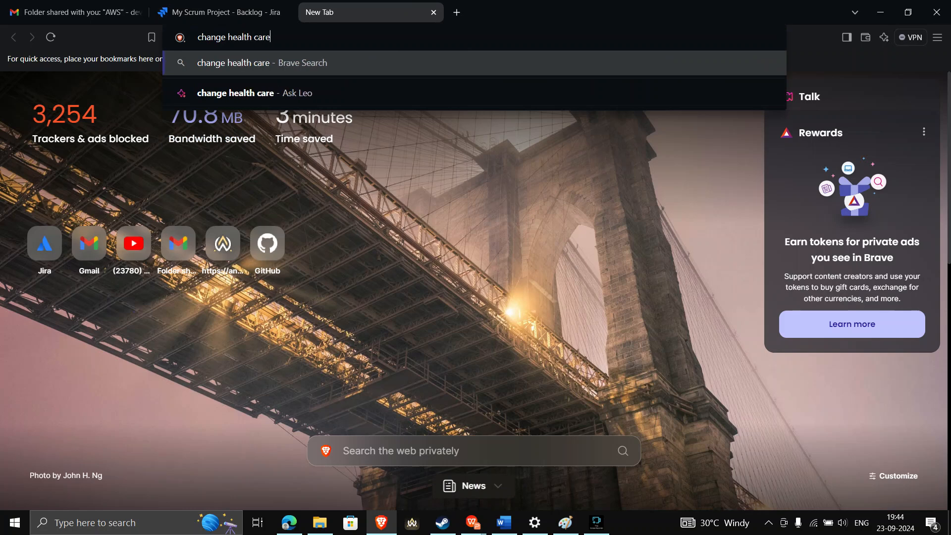
{"action": "key", "text": "Return"}
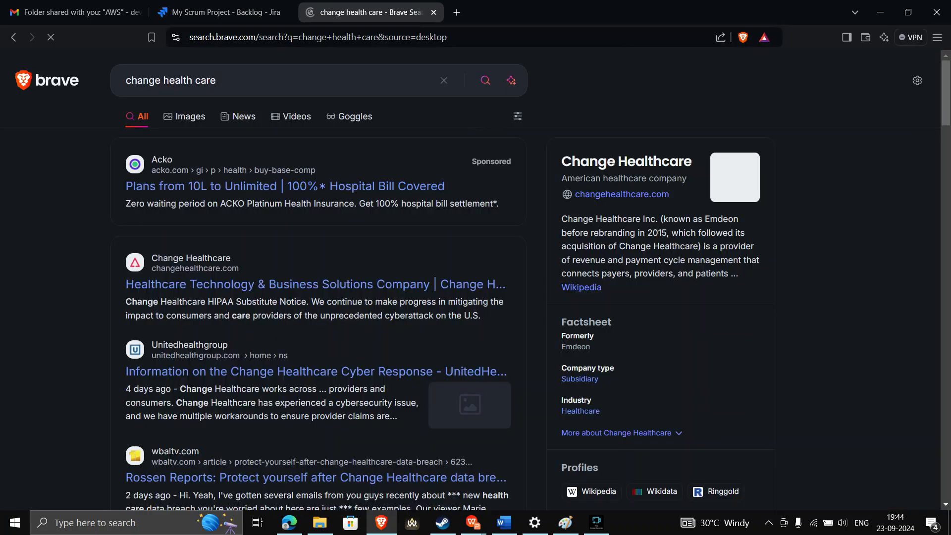
{"action": "left_click", "coordinate": [316, 283]}
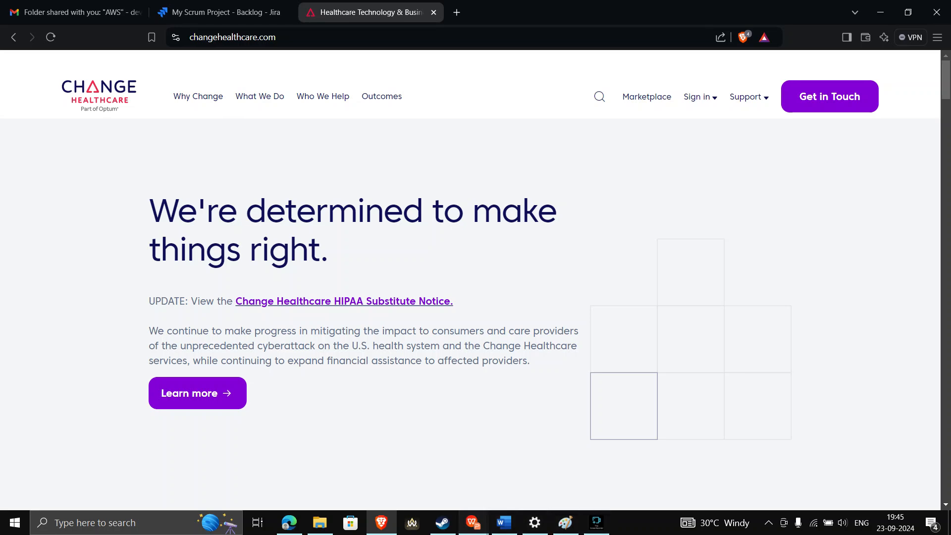
{"action": "mouse_move", "coordinate": [472, 522]}
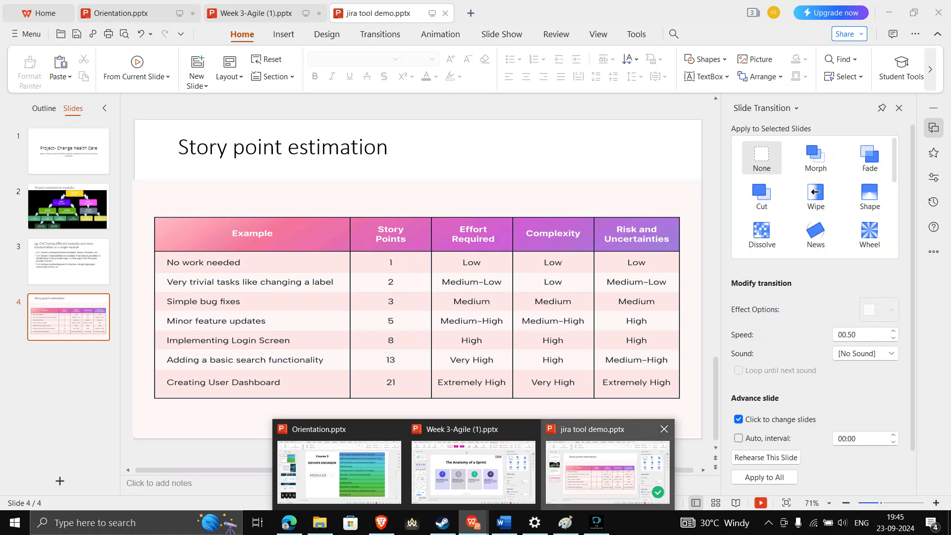
Add slide 5 to jira tool demo.pptx with bullets 'patient --> doctors/clinic' and 'doctors -->patients(Treament providers)'
{"action": "left_click", "coordinate": [608, 468]}
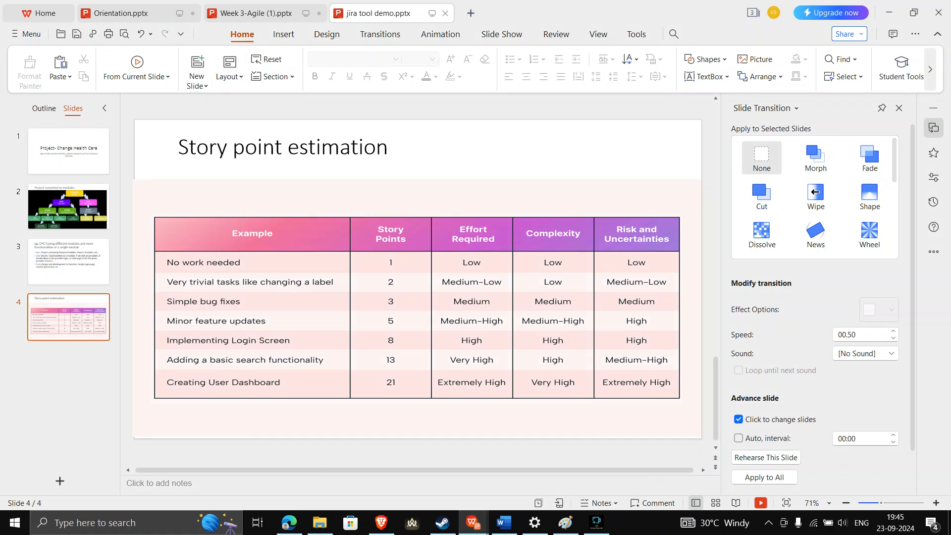
{"action": "left_click", "coordinate": [197, 63]}
{"action": "left_click", "coordinate": [240, 221]}
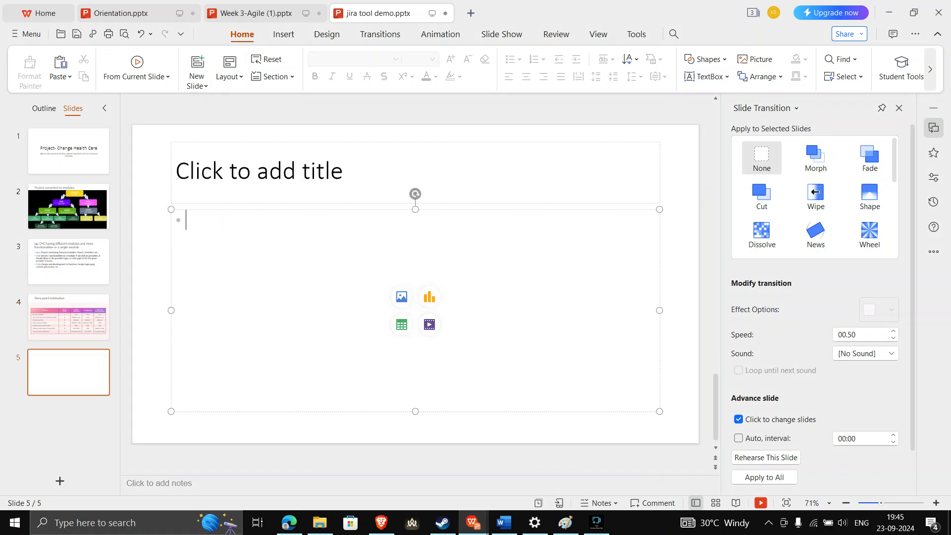
{"action": "type", "text": "patien"}
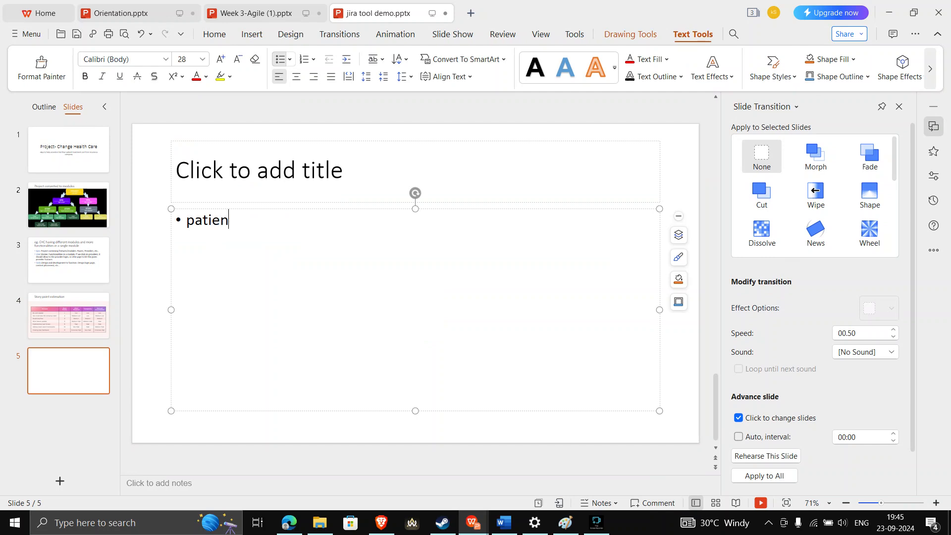
{"action": "type", "text": "t --> doctors/clinic"}
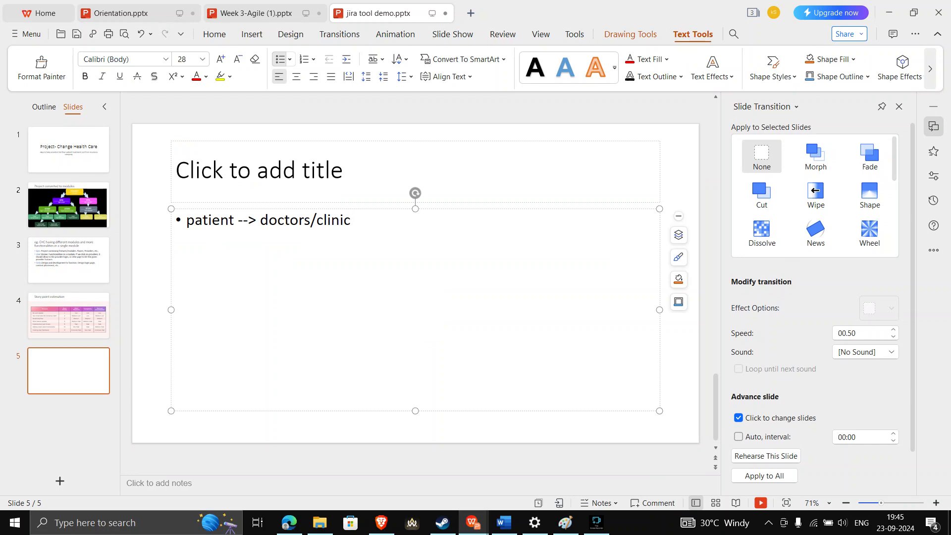
{"action": "key", "text": "Return"}
{"action": "type", "text": "doctors -->pat"}
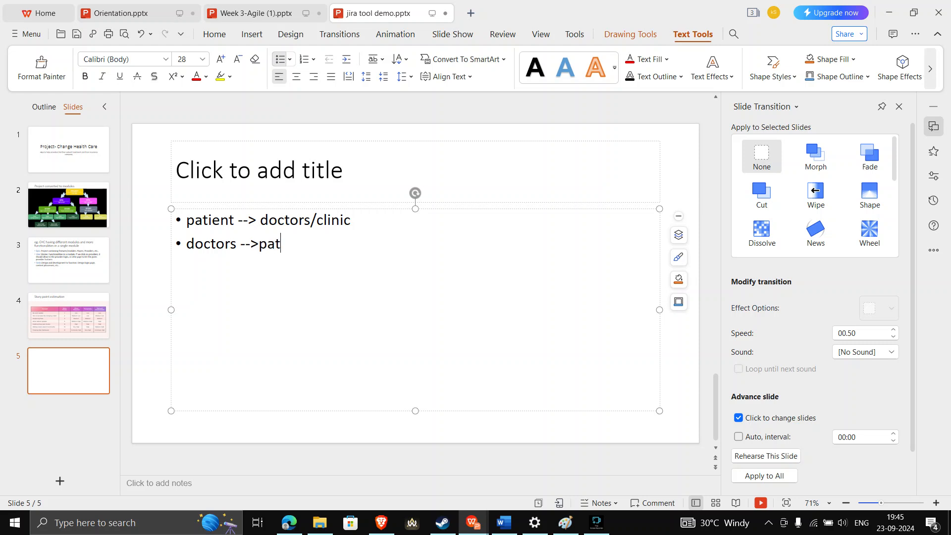
{"action": "type", "text": "ients()"}
{"action": "key", "text": "Left"}
{"action": "type", "text": "Treament "}
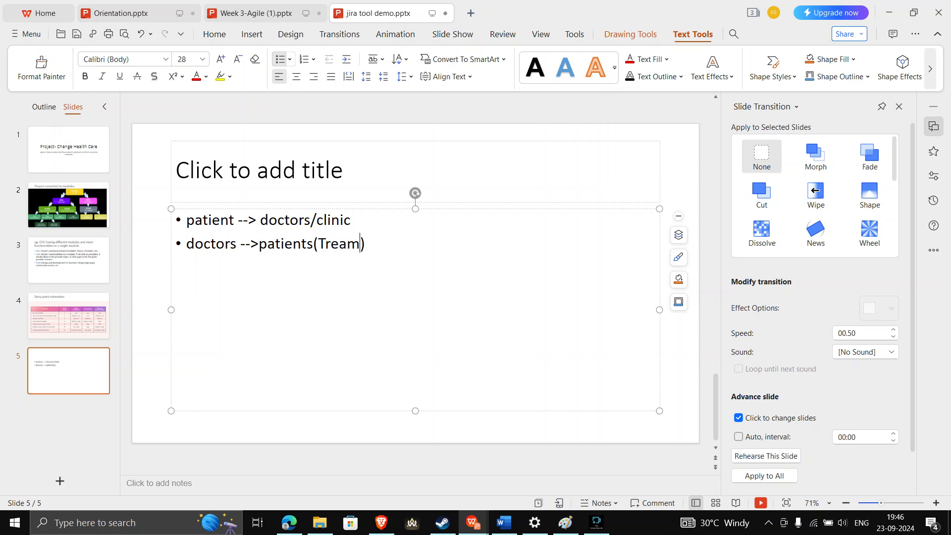
{"action": "type", "text": "providers"}
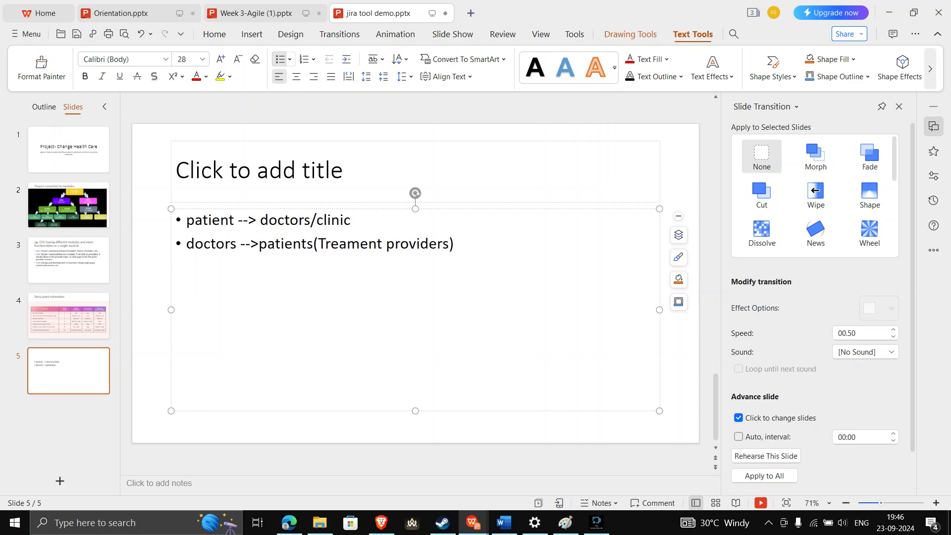
{"action": "key", "text": "End"}
{"action": "key", "text": "Return"}
Add bullets on payers paying providers and insurance companies paying treatment costs, then begin a fifth bullet
{"action": "type", "text": "payers"}
{"action": "type", "text": "will "}
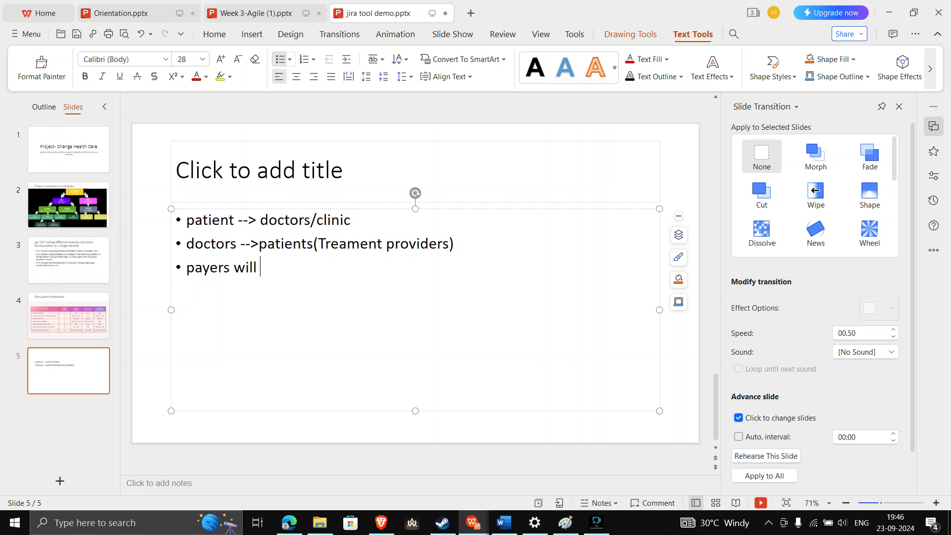
{"action": "type", "text": "give fees/paym"}
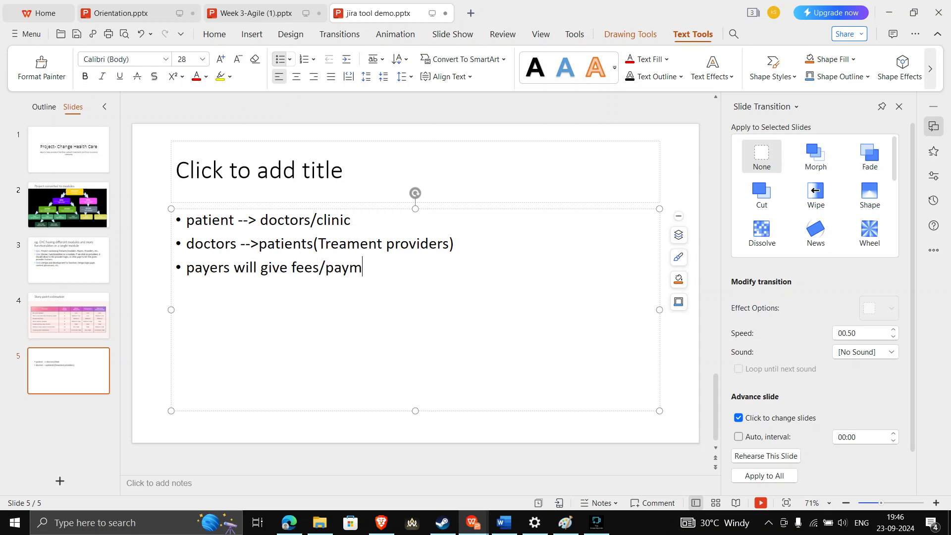
{"action": "type", "text": "ent-->providers "}
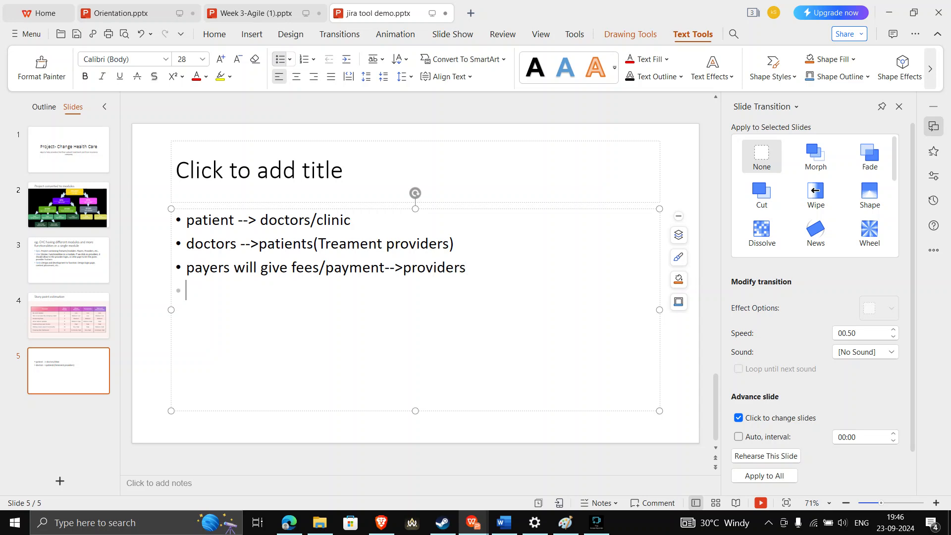
{"action": "type", "text": "patients will"}
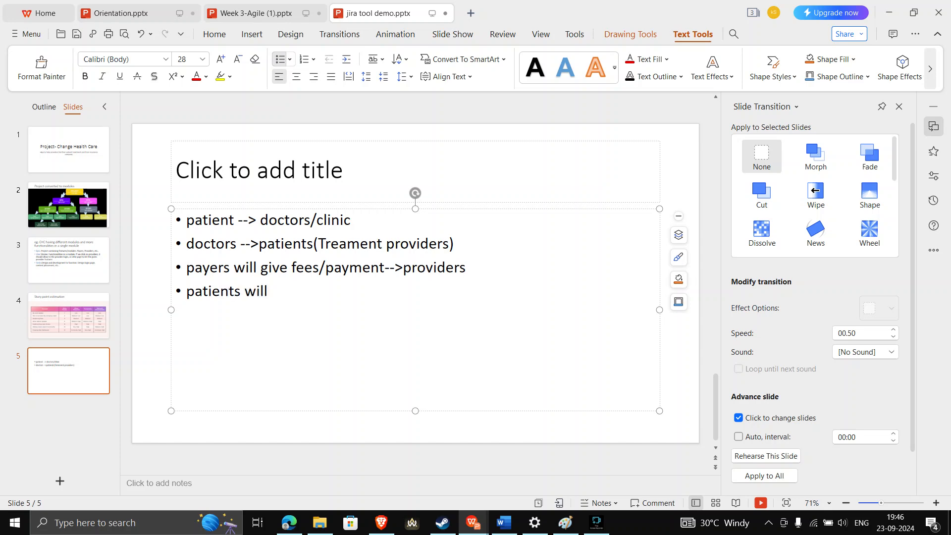
{"action": "key", "text": "BackSpace"}
{"action": "key", "text": "BackSpace"}
{"action": "key", "text": "BackSpace"}
{"action": "key", "text": "BackSpace"}
{"action": "key", "text": "BackSpace"}
{"action": "key", "text": "BackSpace"}
{"action": "type", "text": "having insurance"}
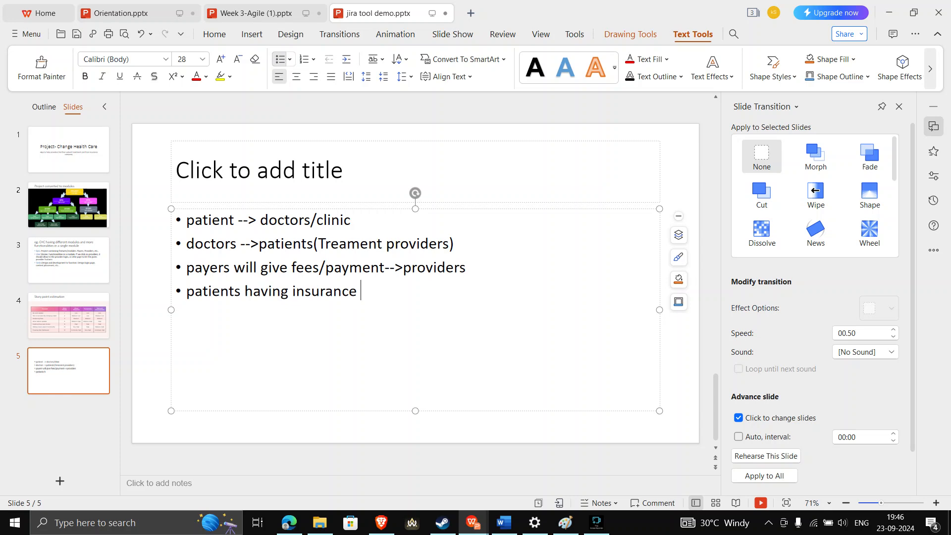
{"action": "key", "text": "BackSpace"}
{"action": "type", "text": "..then insurance"}
{"action": "type", "text": " o"}
{"action": "key", "text": "BackSpace"}
{"action": "key", "text": "BackSpace"}
{"action": "type", "text": "company will"}
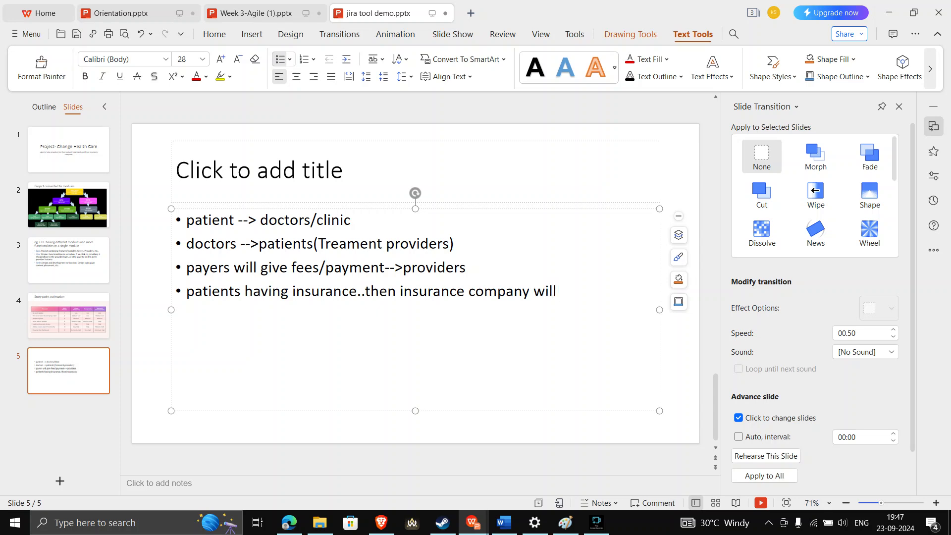
{"action": "type", "text": " pay the treamen"}
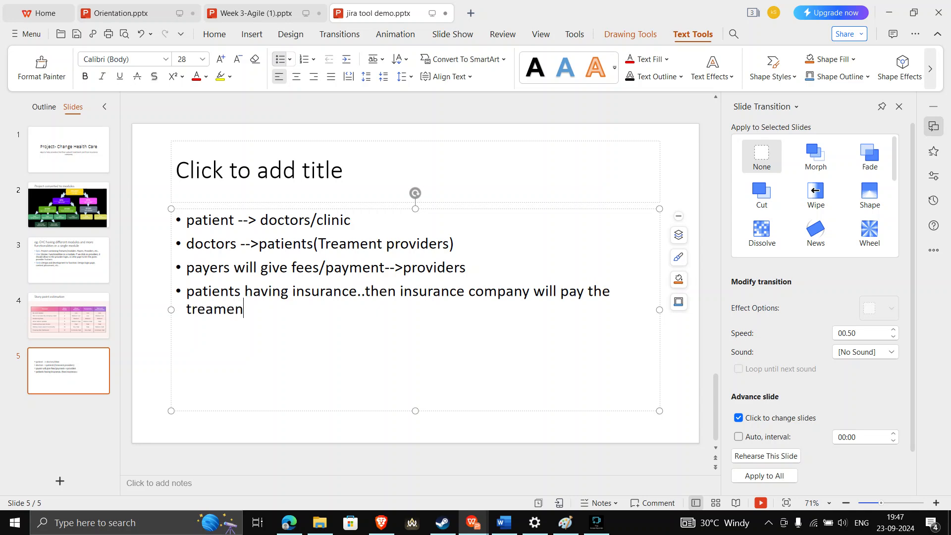
{"action": "type", "text": "t cost to the providers.."}
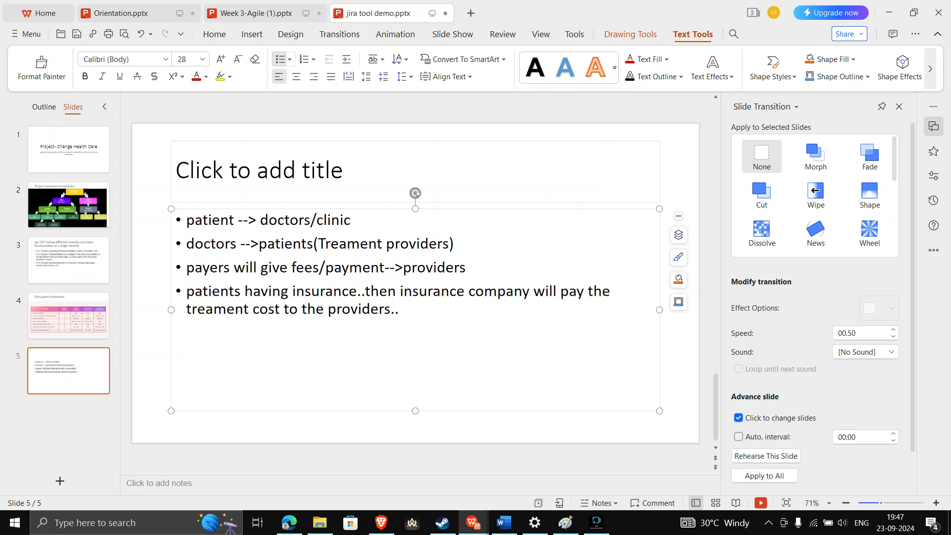
{"action": "key", "text": "Return"}
{"action": "type", "text": "insurance, provi"}
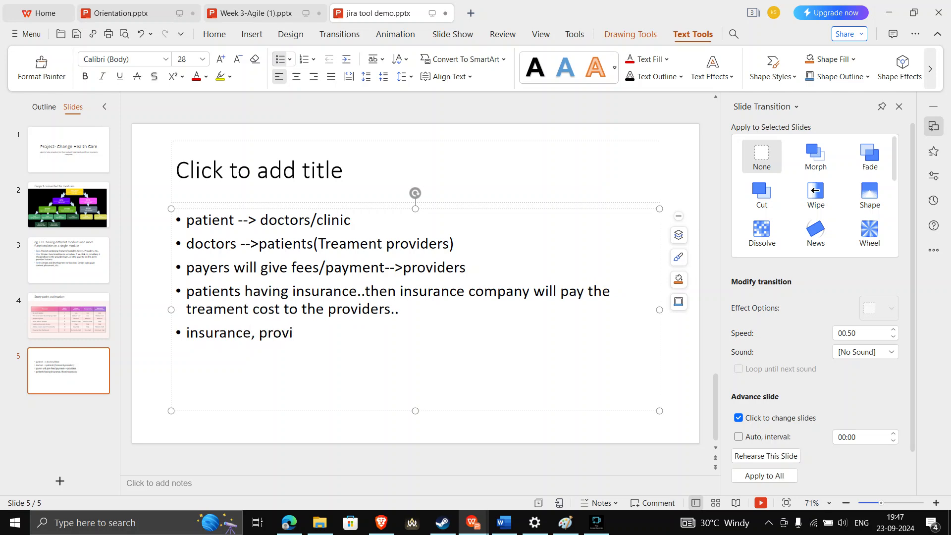
Change the fifth bullet to read 'payer, provider, customers'
{"action": "double_click", "coordinate": [213, 333]}
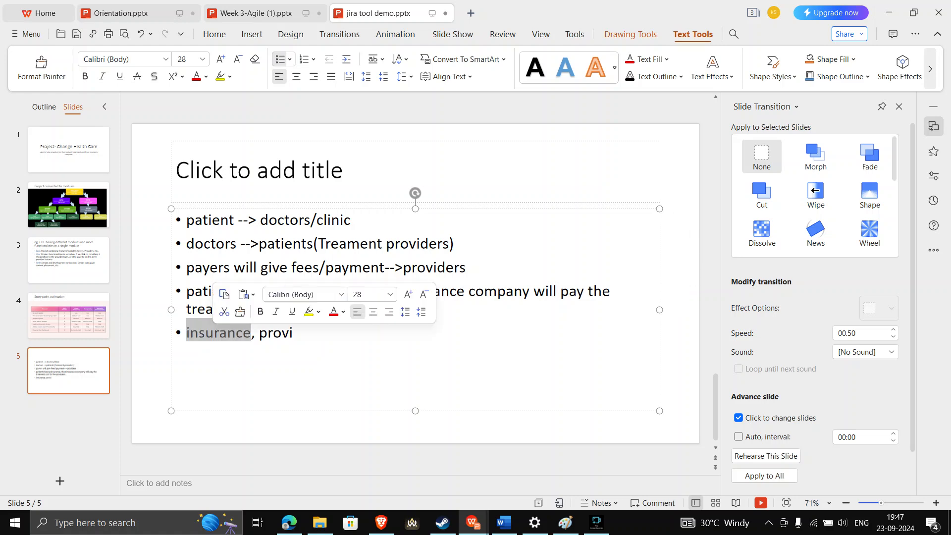
{"action": "type", "text": "payer"}
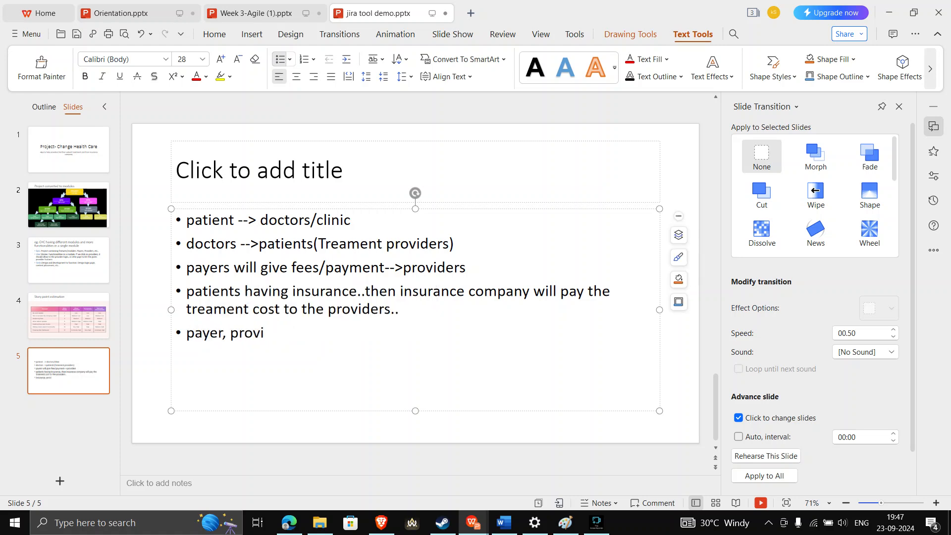
{"action": "left_click", "coordinate": [265, 332]}
{"action": "type", "text": "der,"}
{"action": "type", "text": "customers"}
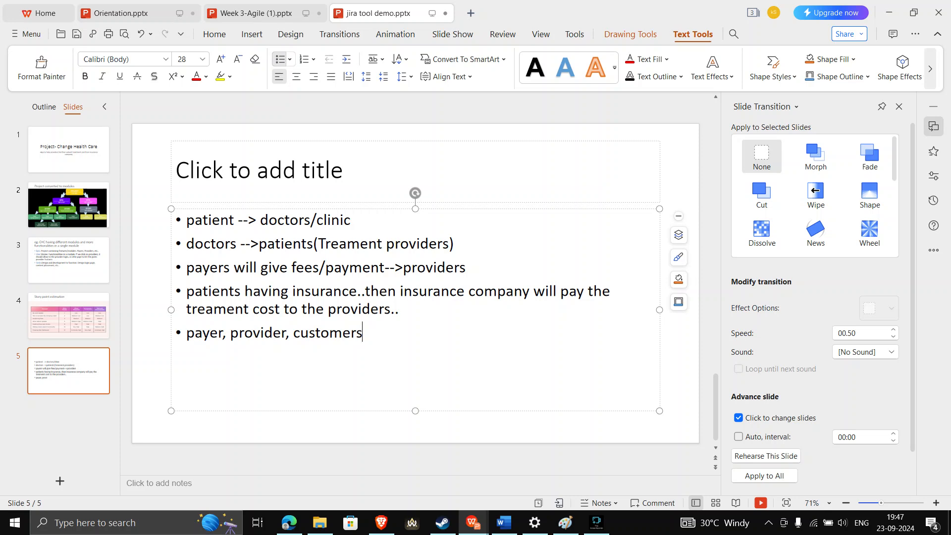
{"action": "left_click_drag", "start_coordinate": [366, 333], "coordinate": [186, 333]}
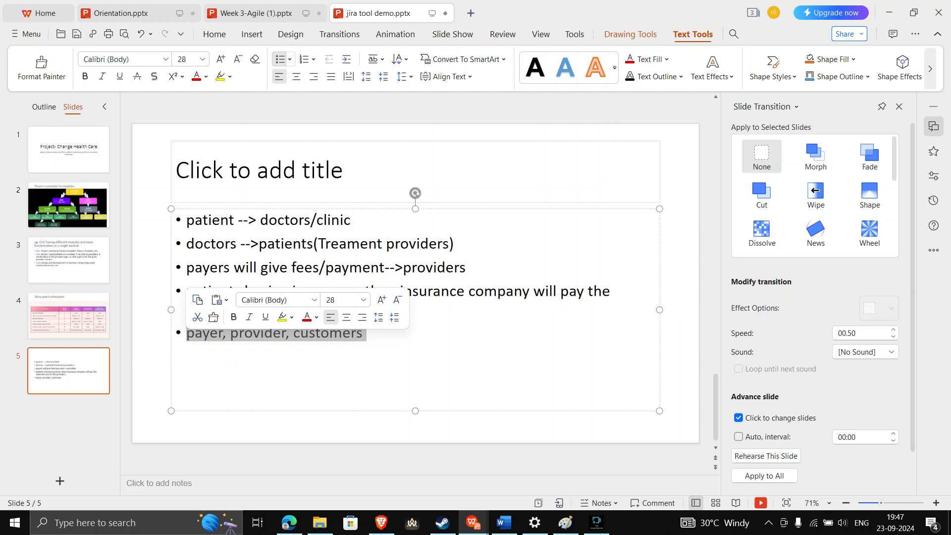
{"action": "left_click", "coordinate": [364, 332]}
{"action": "key", "text": "Return"}
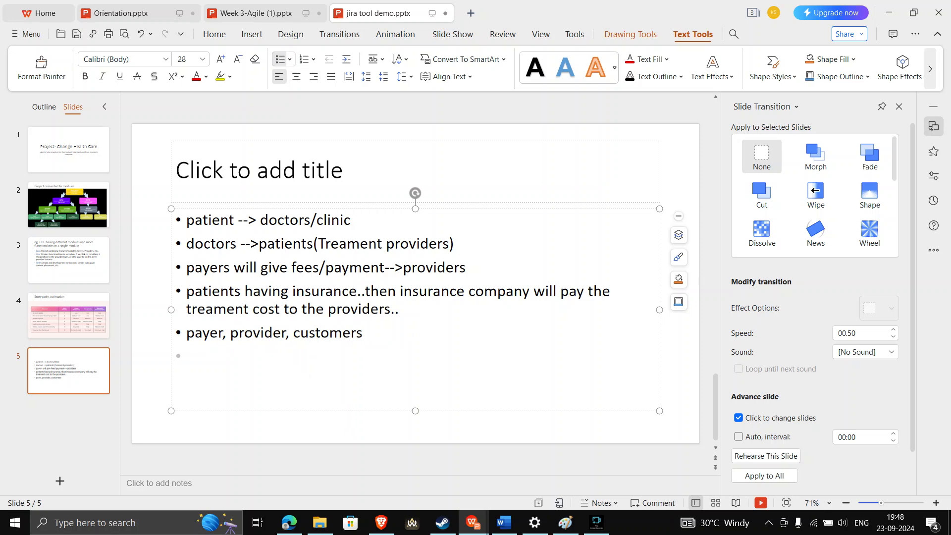
{"action": "key", "text": "shift+Up"}
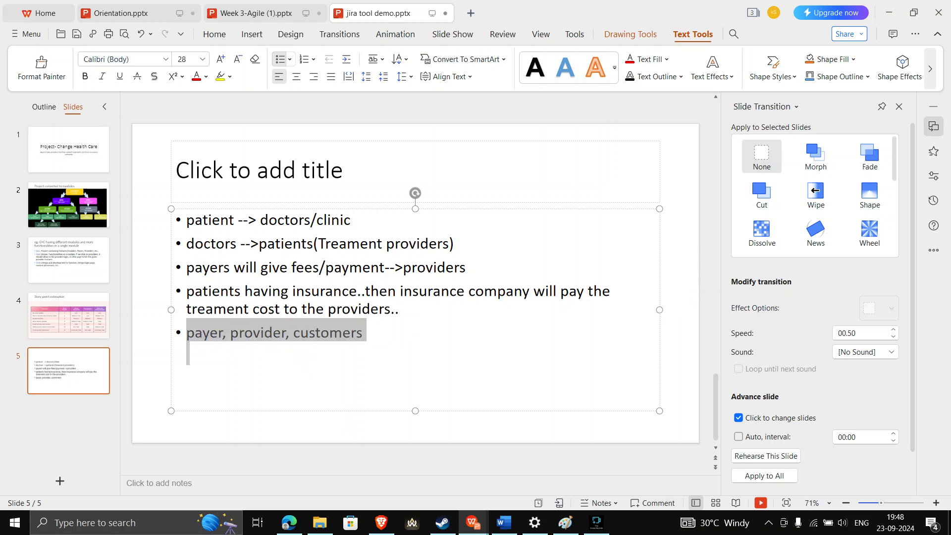
{"action": "left_click", "coordinate": [367, 334]}
Append '- CHC is application to help these 3 clients' to the fifth bullet
{"action": "type", "text": "-"}
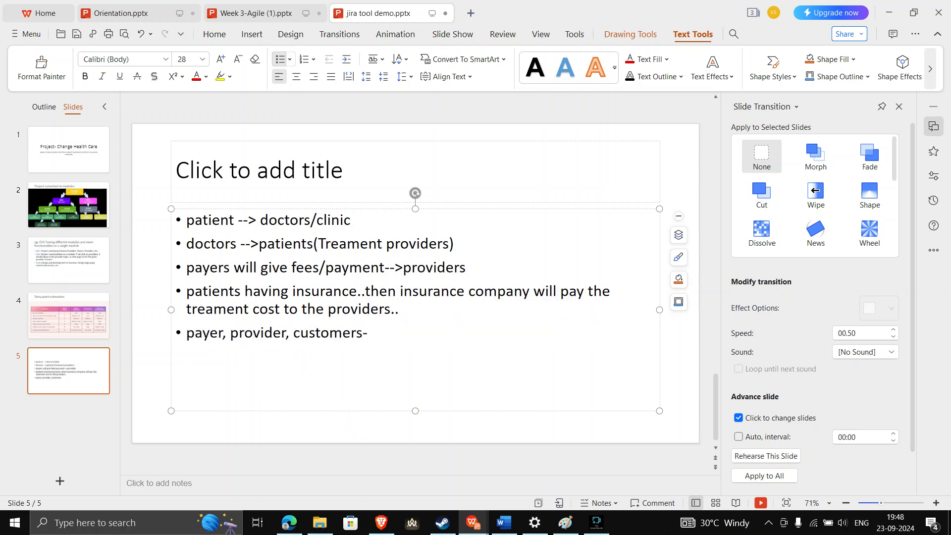
{"action": "type", "text": " CHC is a"}
{"action": "key", "text": "BackSpace"}
{"action": "type", "text": "s application"}
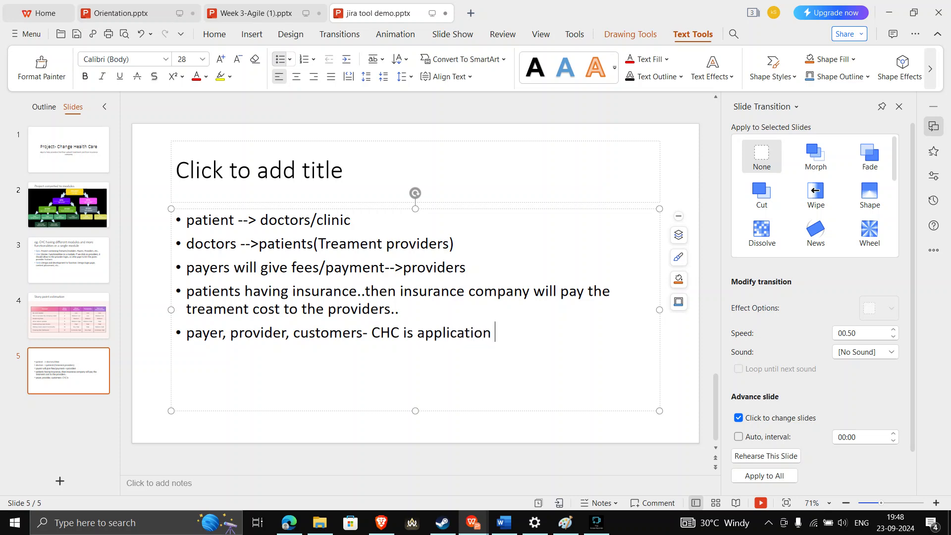
{"action": "type", "text": " to help these"}
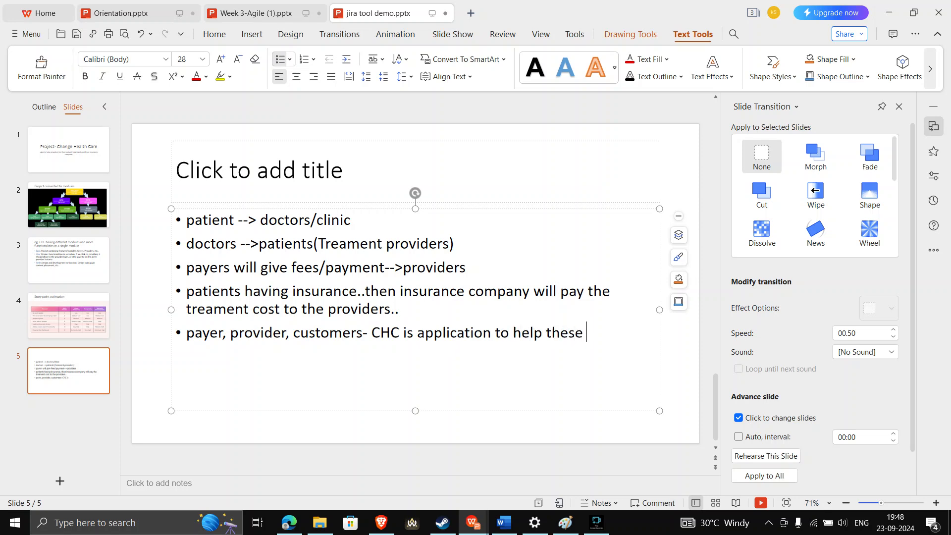
{"action": "type", "text": " 3 clients"}
{"action": "left_click_drag", "start_coordinate": [187, 333], "coordinate": [190, 353]}
{"action": "left_click", "coordinate": [187, 356]}
{"action": "double_click", "coordinate": [194, 332]}
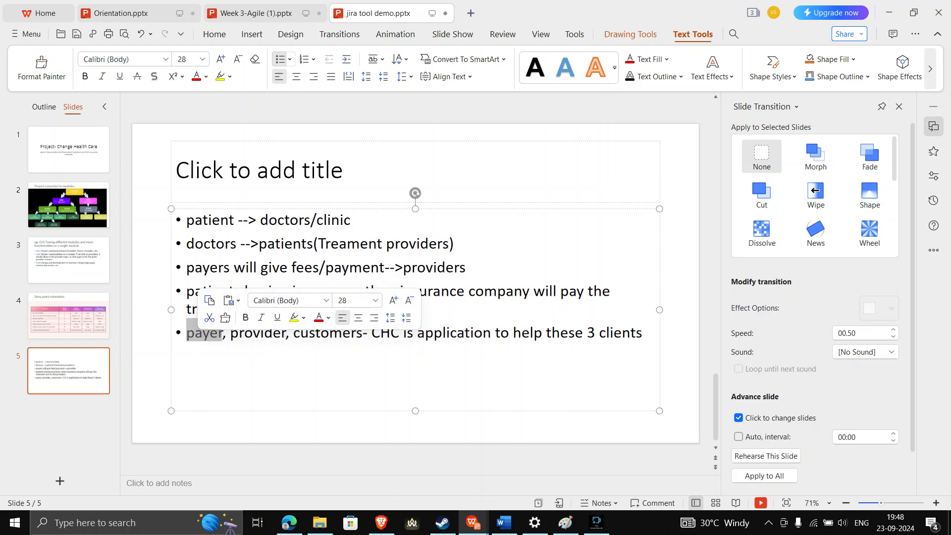
Add a final bullet 'payers to providers' below the CHC line and exit the text box
{"action": "left_click", "coordinate": [643, 333]}
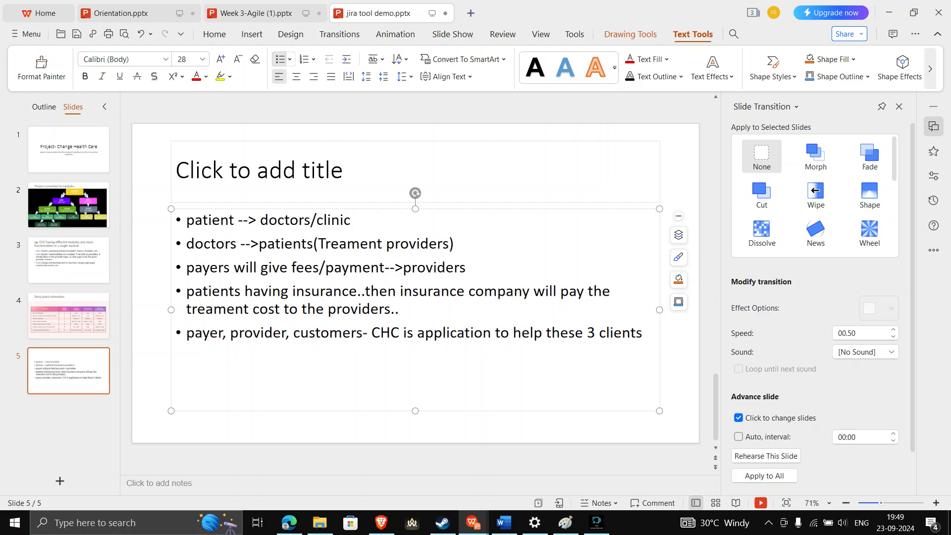
{"action": "key", "text": "Return"}
{"action": "type", "text": "payers to providers"}
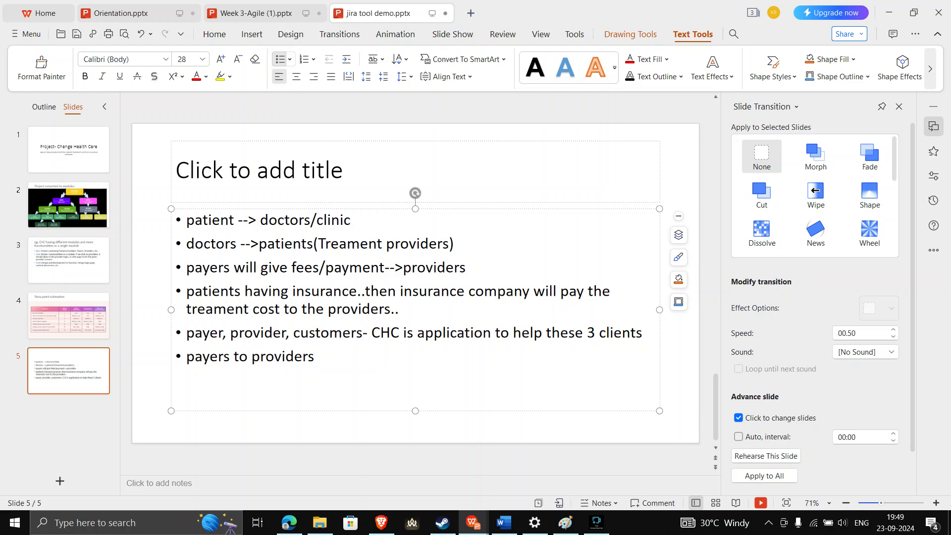
{"action": "key", "text": "ctrl+shift+Left"}
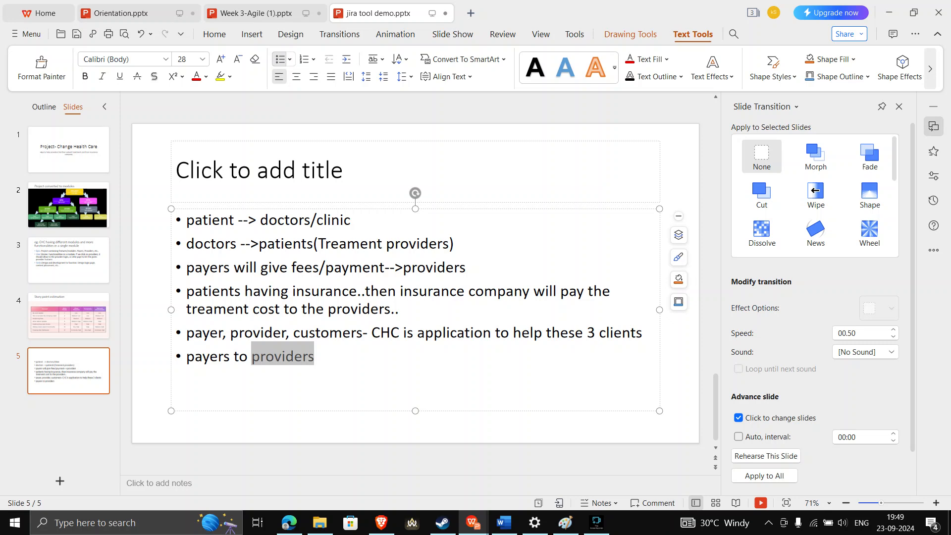
{"action": "left_click", "coordinate": [315, 356]}
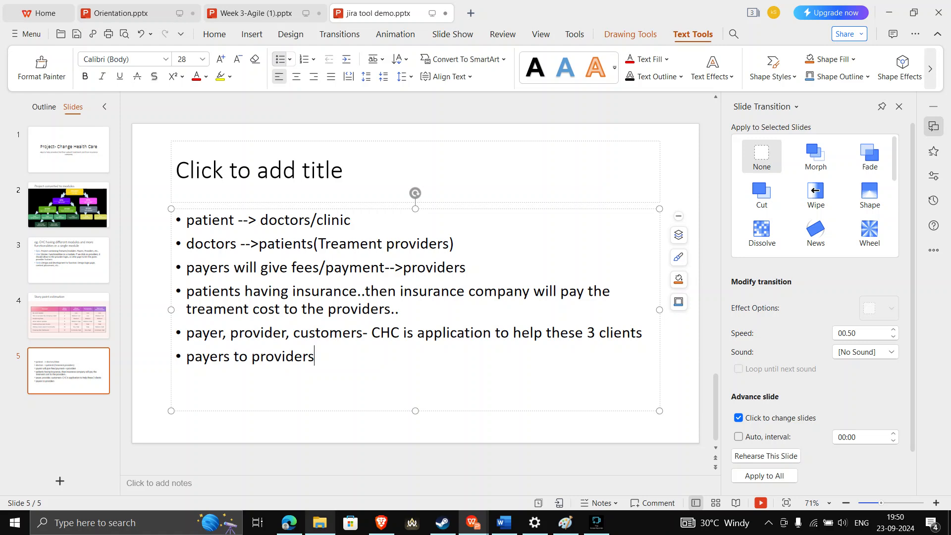
{"action": "mouse_move", "coordinate": [289, 522]}
{"action": "mouse_move", "coordinate": [289, 472]}
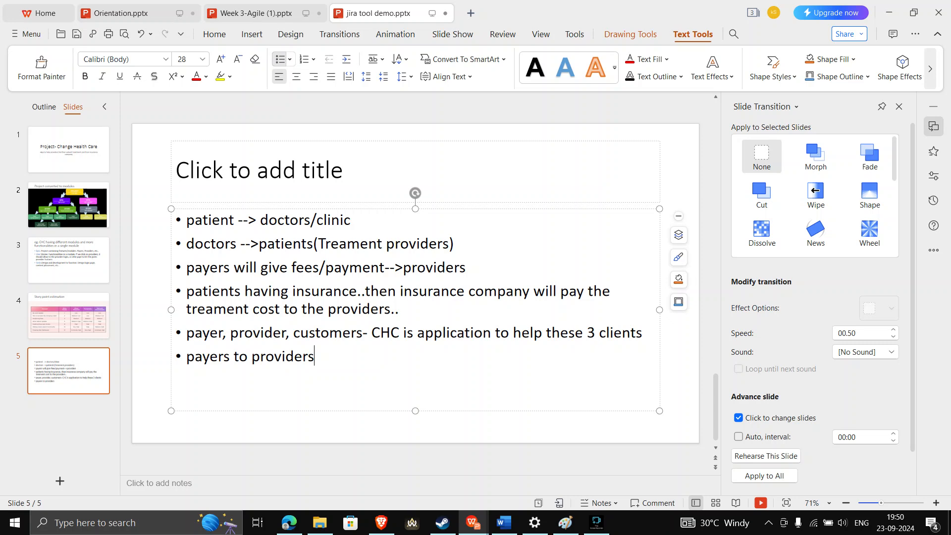
{"action": "key", "text": "Escape"}
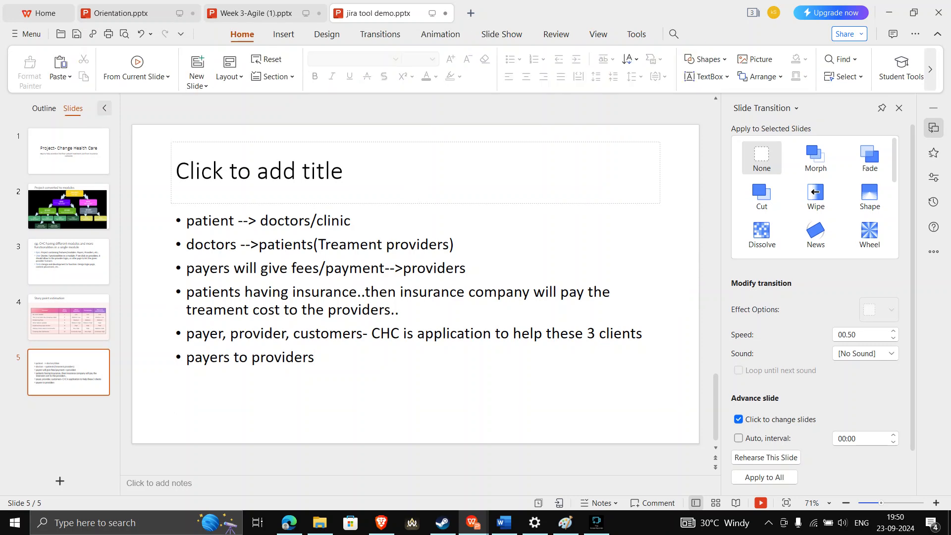
Add a new slide 6 with bullets for requirement gathering, design and development
{"action": "left_click", "coordinate": [197, 62]}
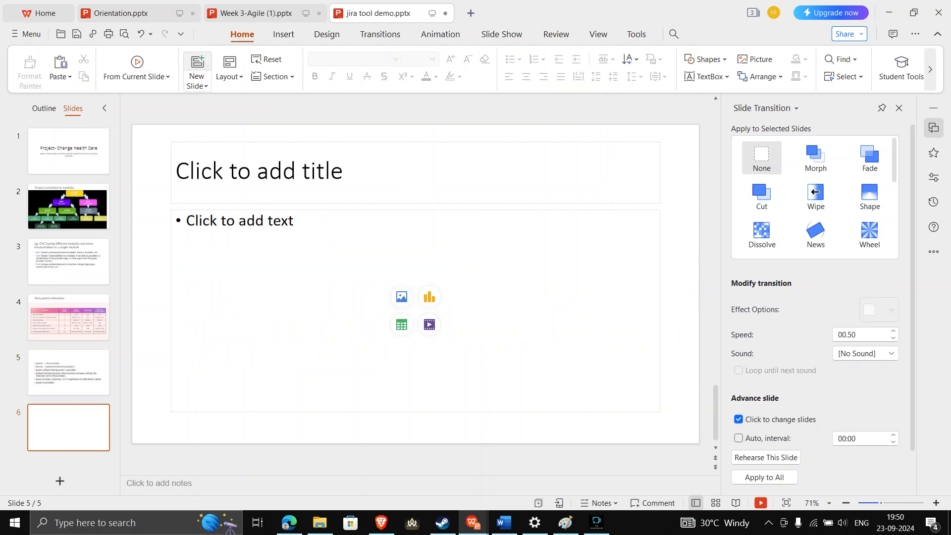
{"action": "left_click", "coordinate": [240, 221]}
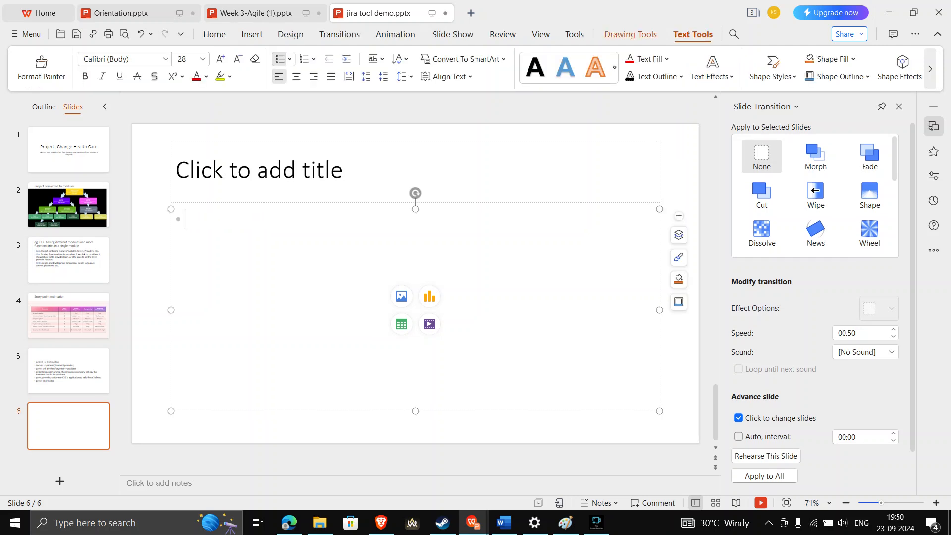
{"action": "type", "text": "1. requirement gathering"}
{"action": "key", "text": "Return"}
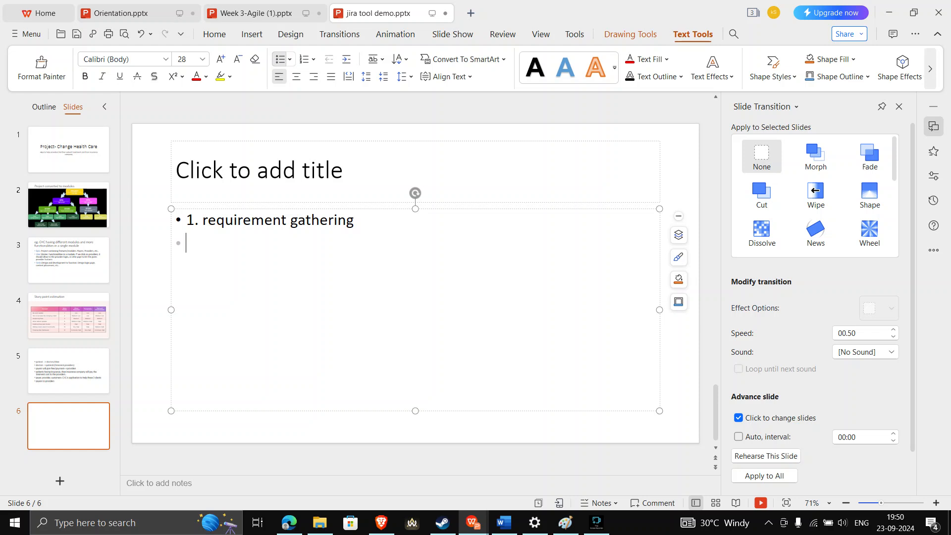
{"action": "type", "text": "2. "}
{"action": "type", "text": "desi"}
{"action": "type", "text": "gn "}
{"action": "type", "text": "deve"}
{"action": "type", "text": "pment"}
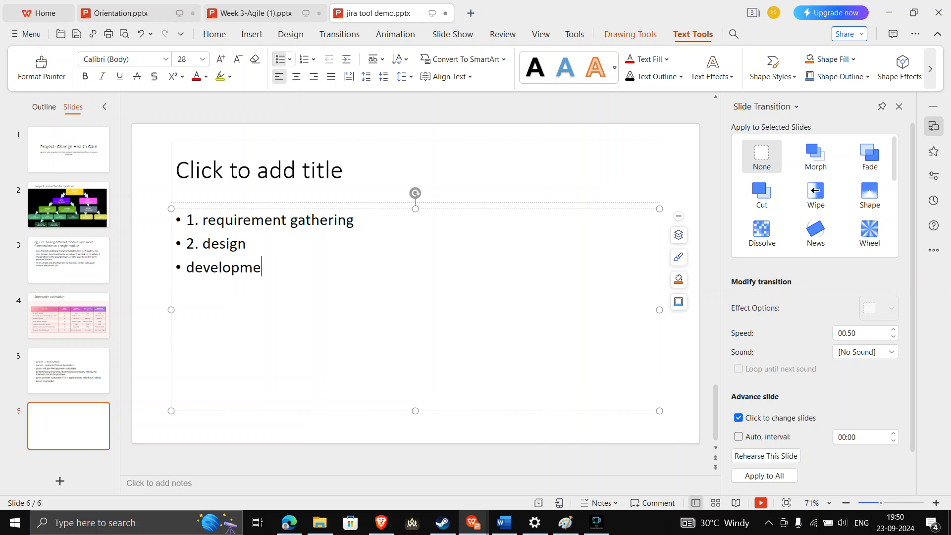
Continue the list with testing, deploy and prod as separate bullets
{"action": "key", "text": "Return"}
{"action": "type", "text": "testing"}
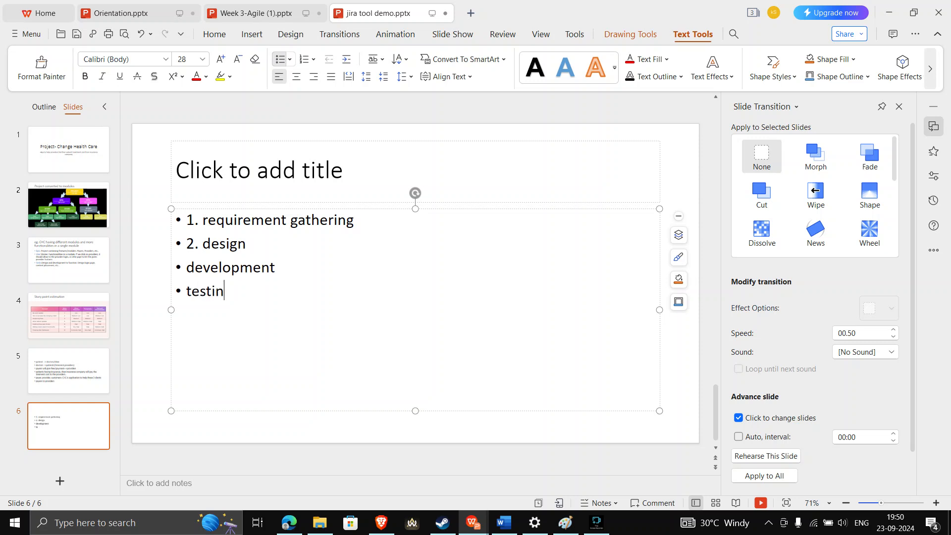
{"action": "key", "text": "Return"}
{"action": "type", "text": "deploy"}
{"action": "key", "text": "Return"}
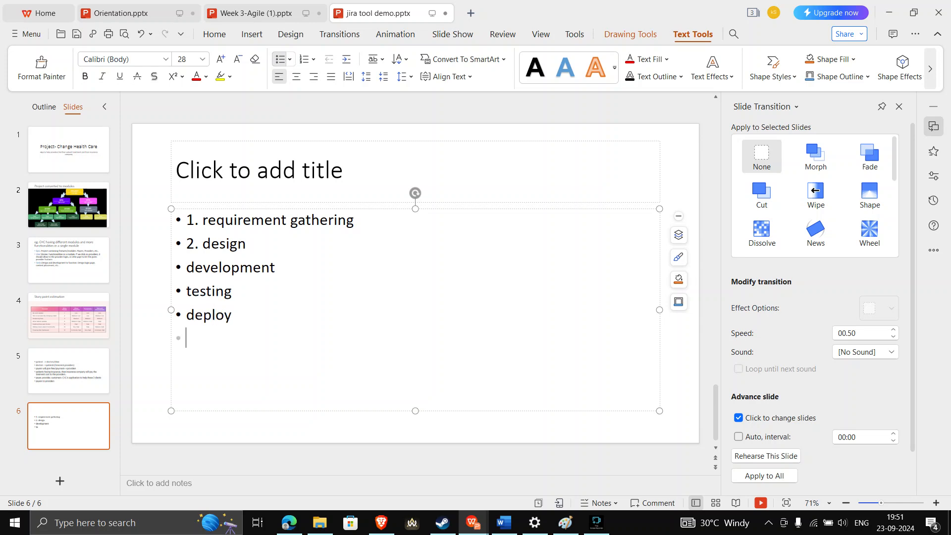
{"action": "type", "text": "prod"}
Append a seventh bullet, 'jira', below prod on slide 6
{"action": "left_click_drag", "start_coordinate": [220, 339], "coordinate": [187, 220]}
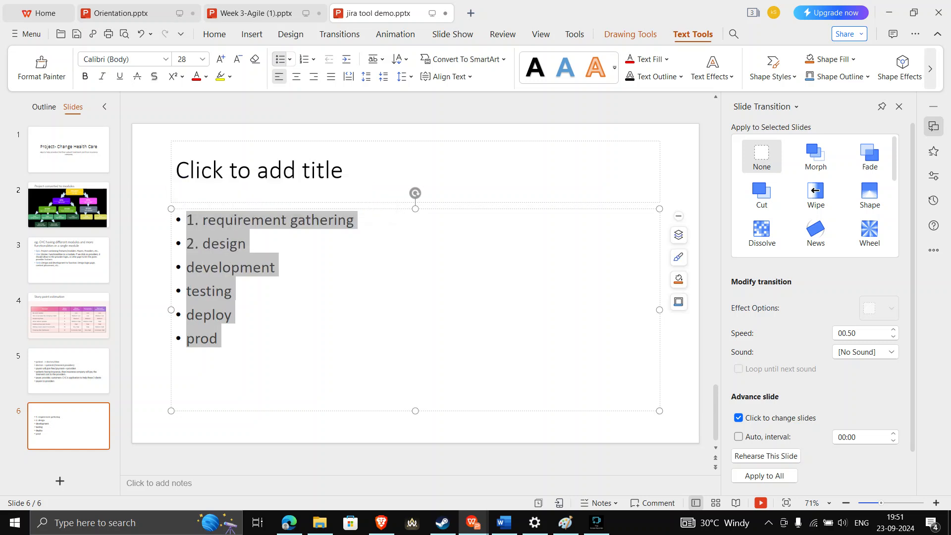
{"action": "left_click", "coordinate": [195, 339]}
{"action": "left_click", "coordinate": [218, 339]}
{"action": "key", "text": "Return"}
{"action": "type", "text": "jira"}
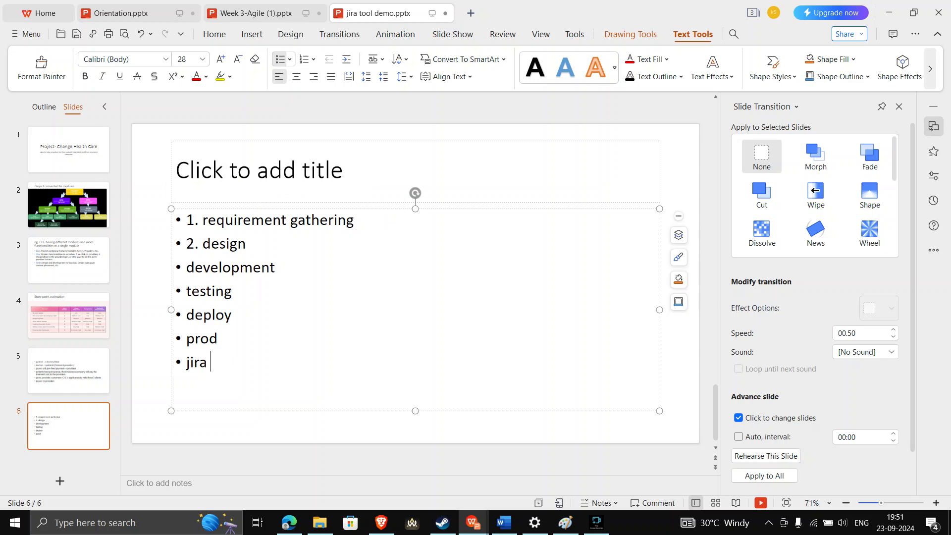
{"action": "left_click_drag", "start_coordinate": [212, 363], "coordinate": [180, 223]}
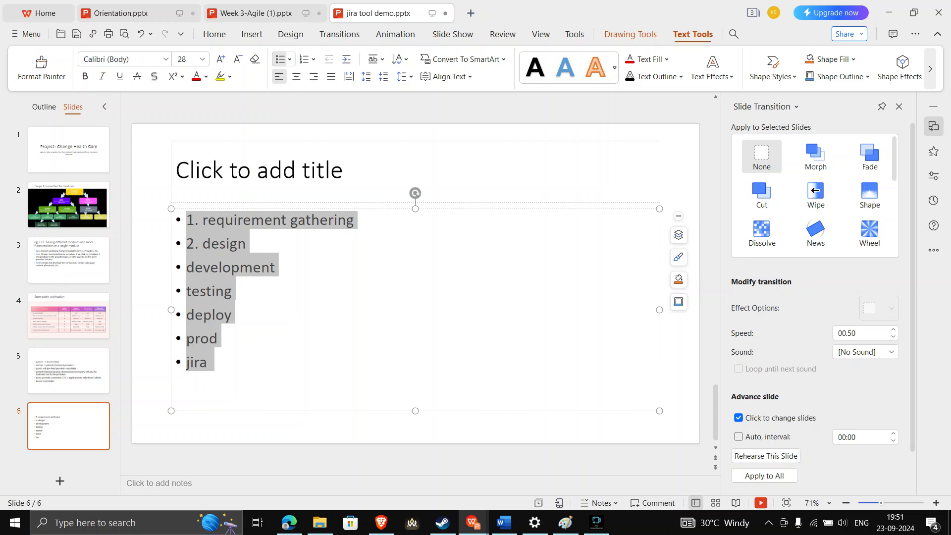
{"action": "left_click", "coordinate": [210, 362]}
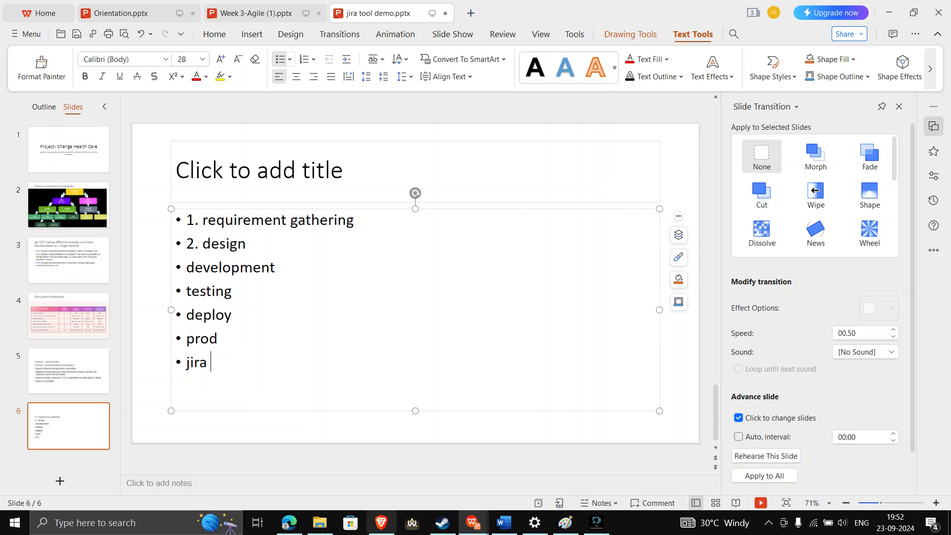
Return to slide 2 and select its modules diagram picture
{"action": "mouse_move", "coordinate": [289, 523]}
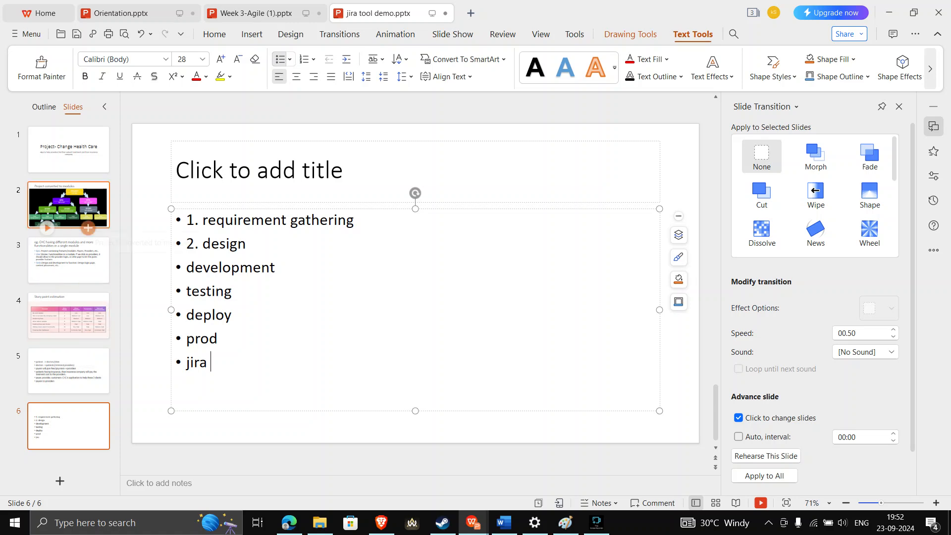
{"action": "left_click", "coordinate": [84, 213]}
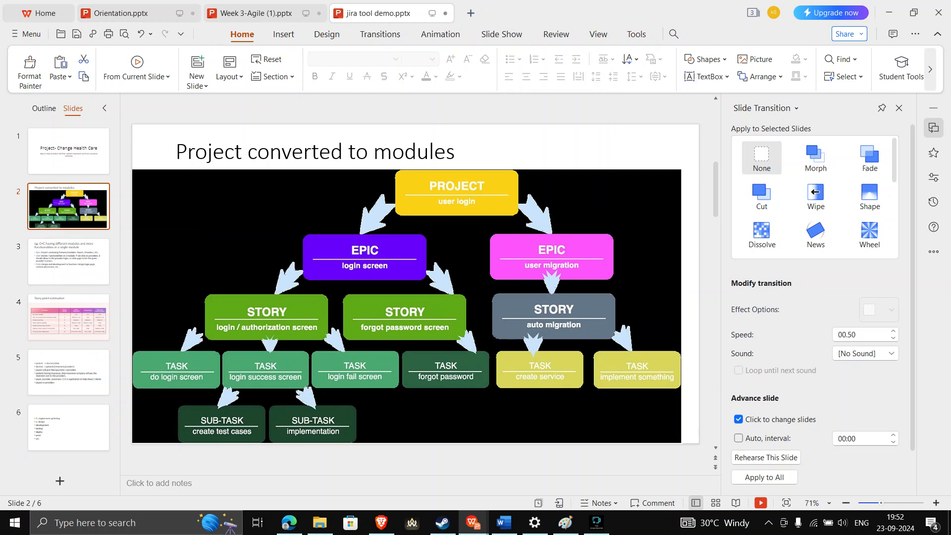
{"action": "left_click", "coordinate": [407, 306]}
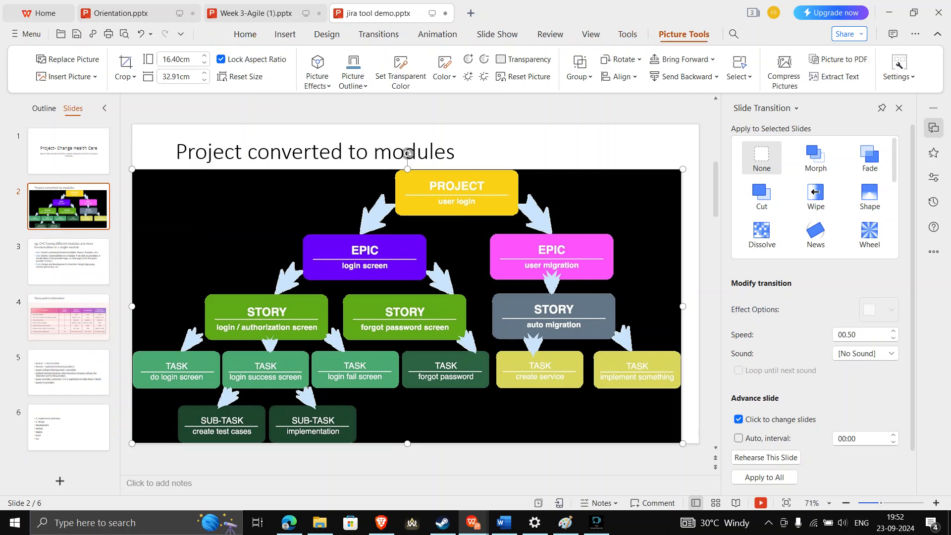
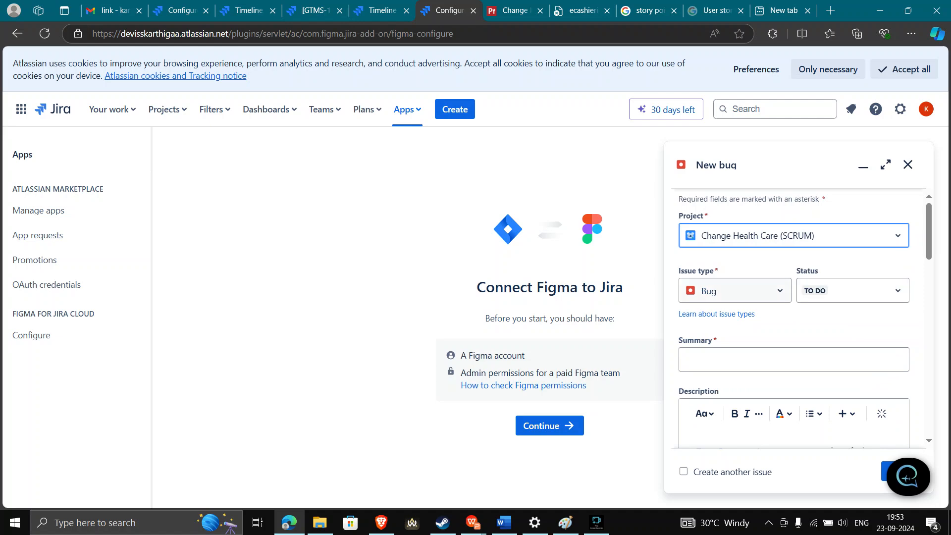
Change the new Change Health Care issue's type to Epic, then bring up the Change Healthcare page
{"action": "left_click", "coordinate": [734, 290]}
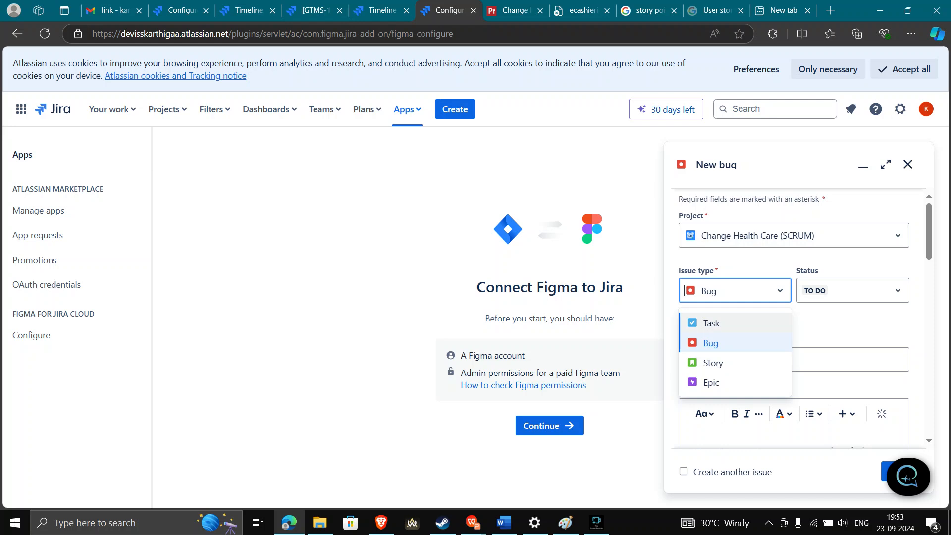
{"action": "key", "text": "Down"}
{"action": "key", "text": "Down"}
{"action": "key", "text": "Down"}
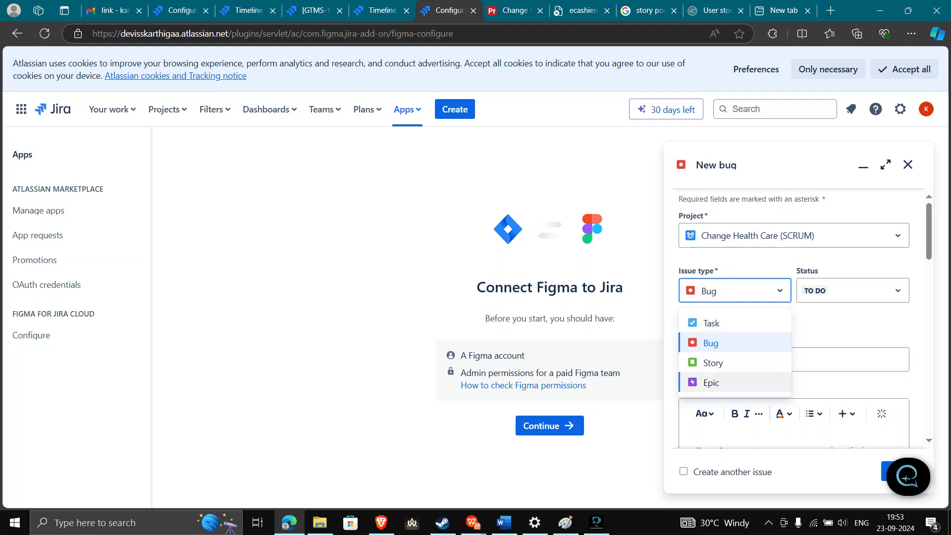
{"action": "key", "text": "Return"}
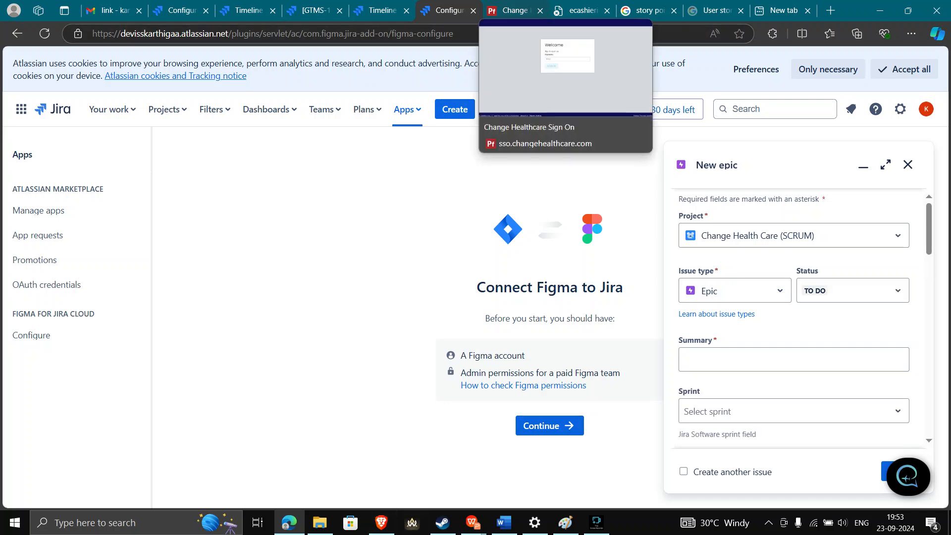
{"action": "left_click", "coordinate": [514, 11]}
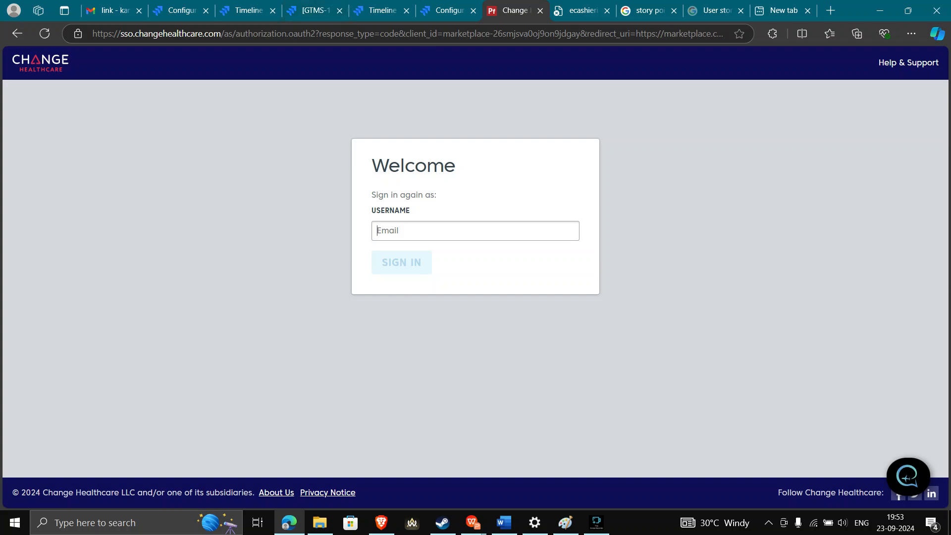
Open the Sign in options on the Change Healthcare homepage, then go back to Jira's Epic issue type settings
{"action": "left_click", "coordinate": [381, 522]}
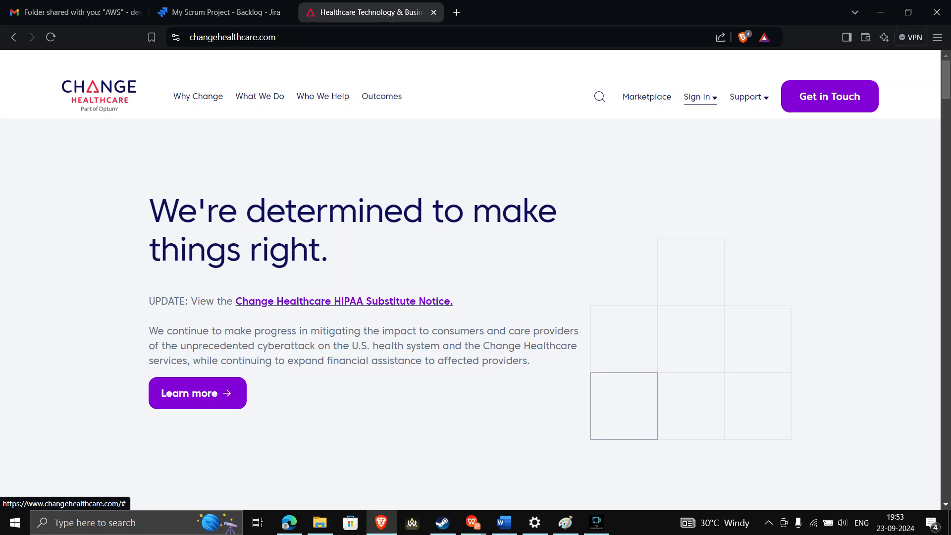
{"action": "left_click", "coordinate": [699, 97]}
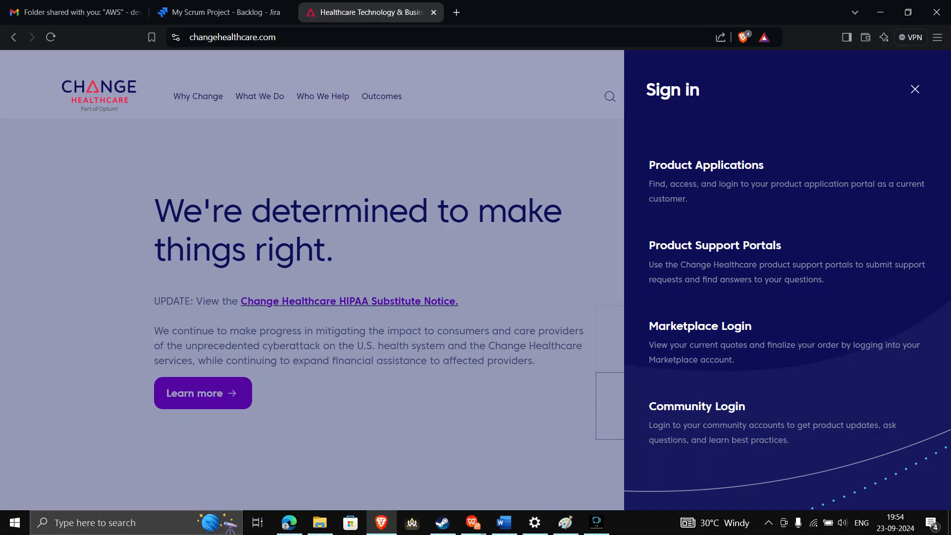
{"action": "left_click", "coordinate": [288, 523]}
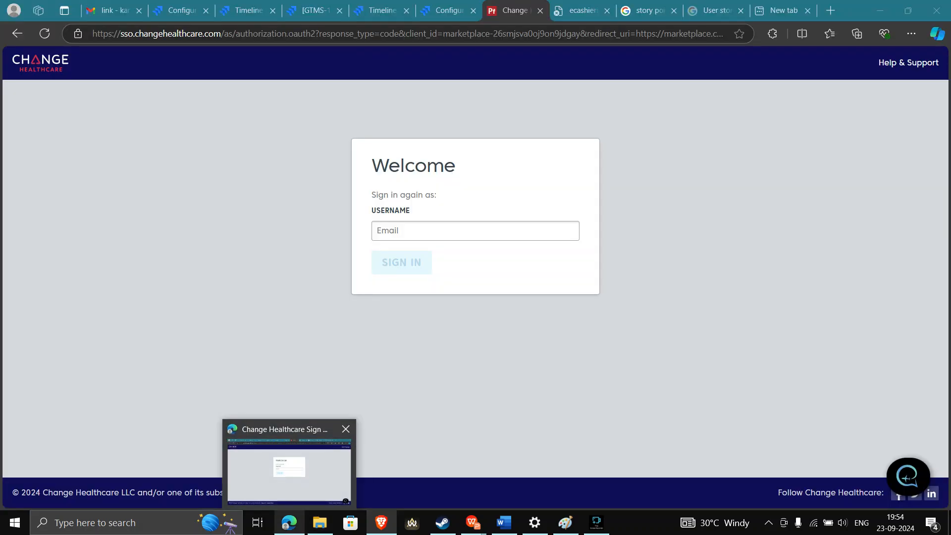
{"action": "left_click", "coordinate": [290, 468]}
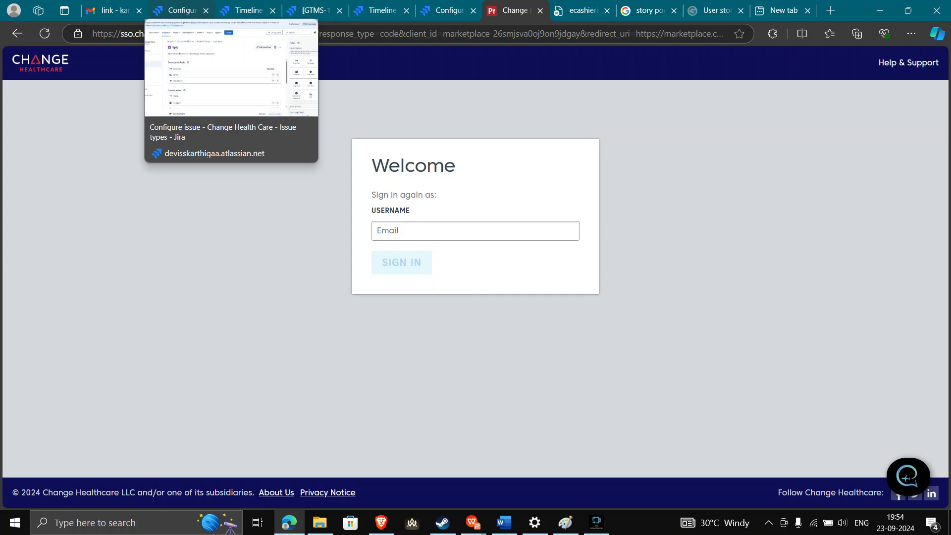
{"action": "left_click", "coordinate": [178, 11]}
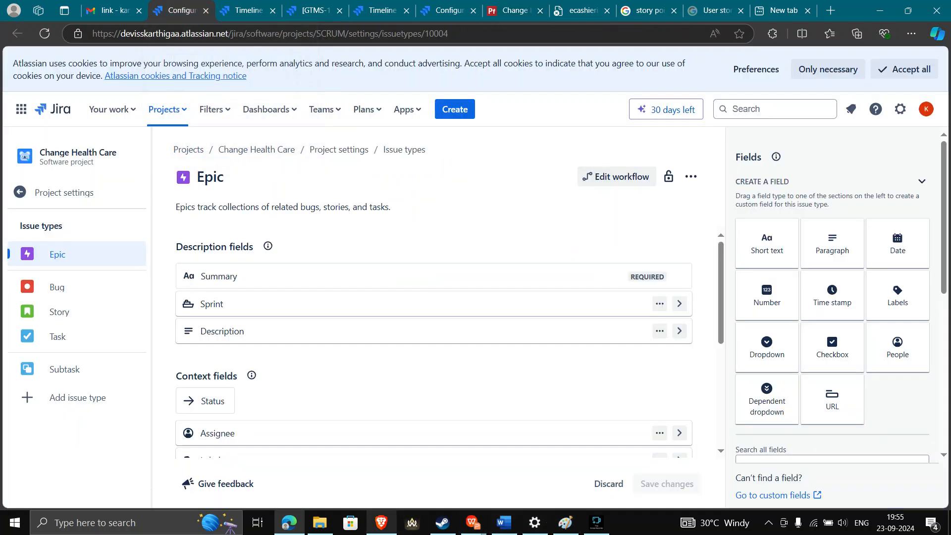
Cycle through the CHC project plan, Go to market and Demo Plan A tabs back to the New epic form
{"action": "left_click", "coordinate": [381, 522]}
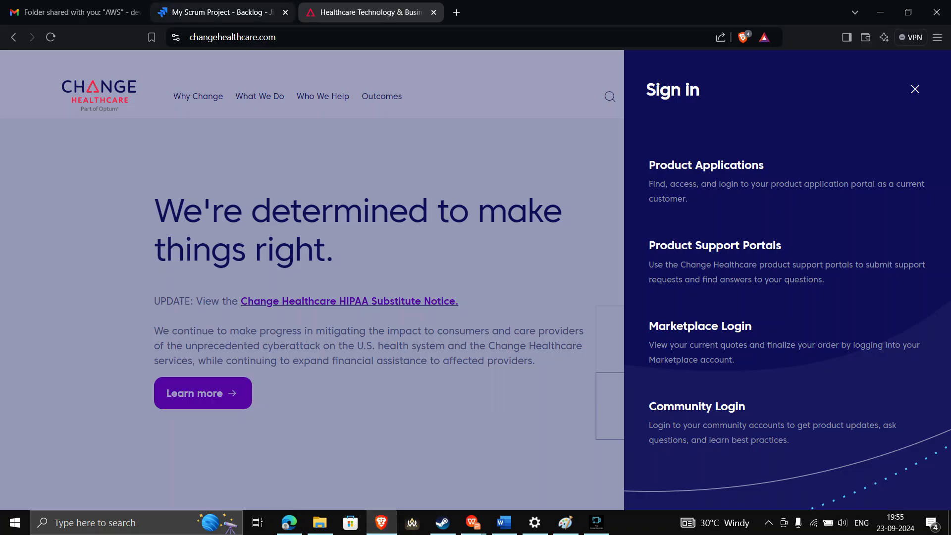
{"action": "left_click", "coordinate": [218, 11]}
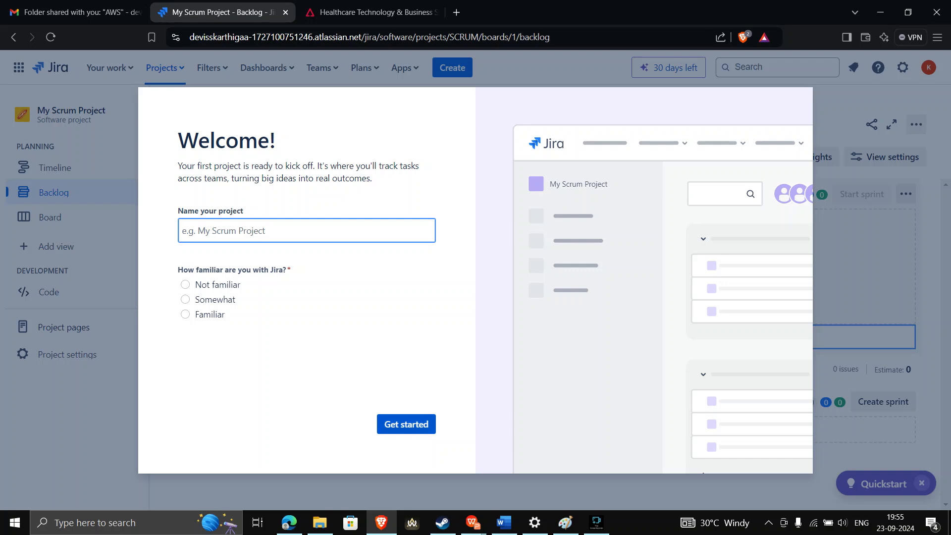
{"action": "left_click", "coordinate": [289, 523]}
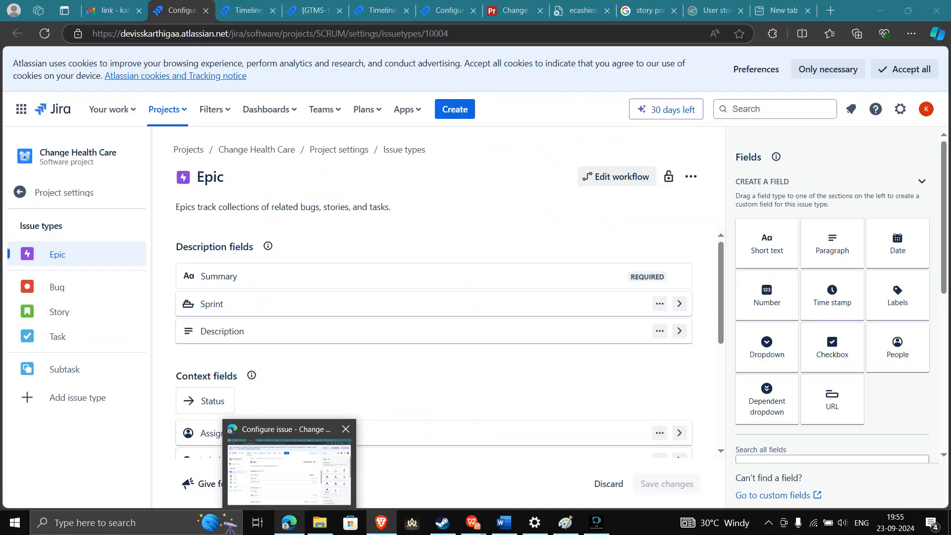
{"action": "key", "text": "ctrl+Tab"}
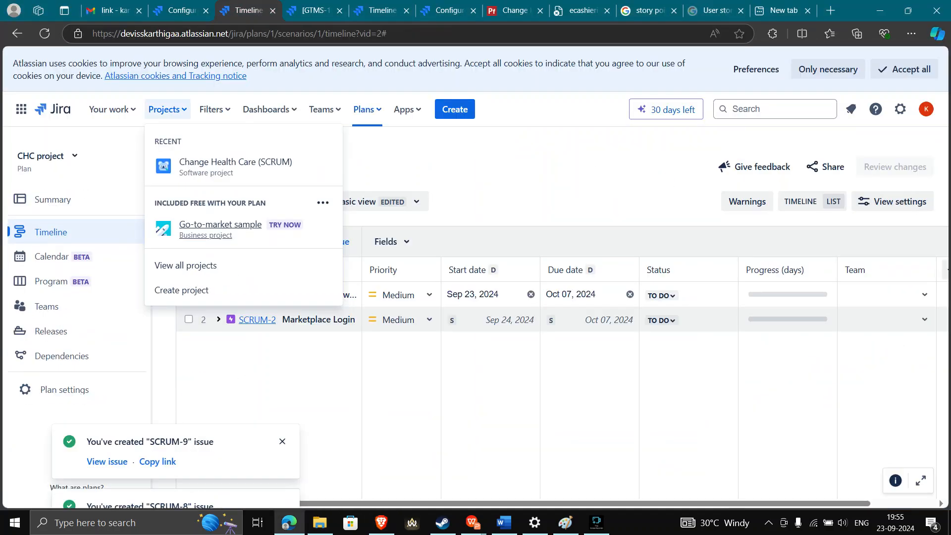
{"action": "key", "text": "ctrl+Tab"}
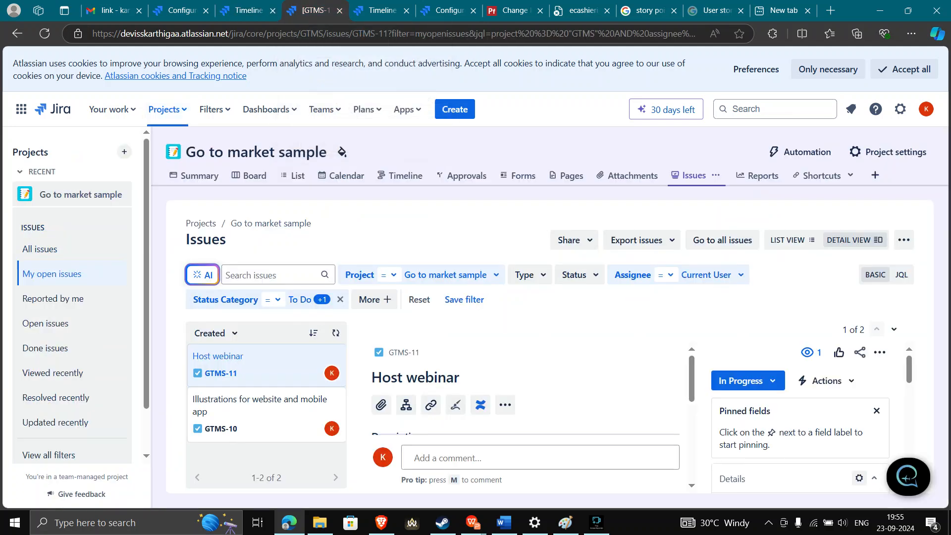
{"action": "key", "text": "ctrl+Tab"}
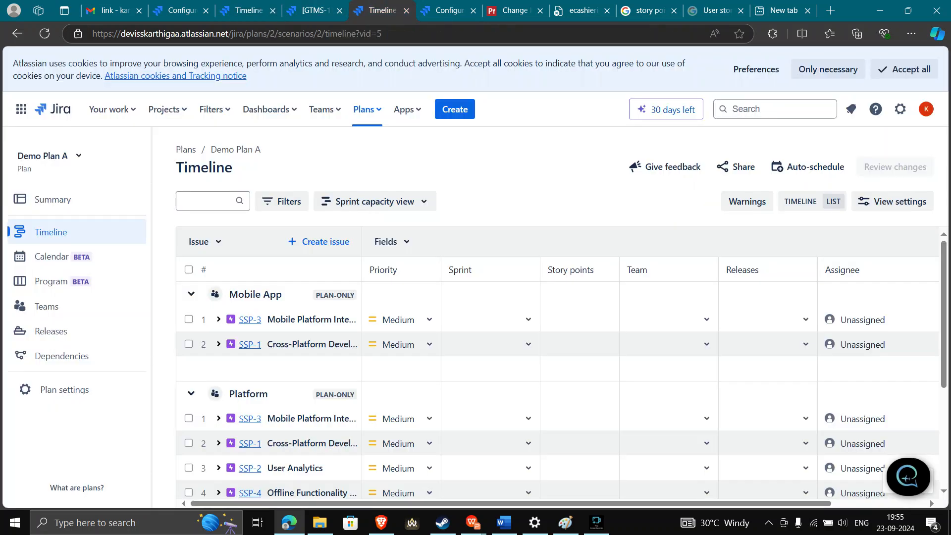
{"action": "key", "text": "ctrl+Tab"}
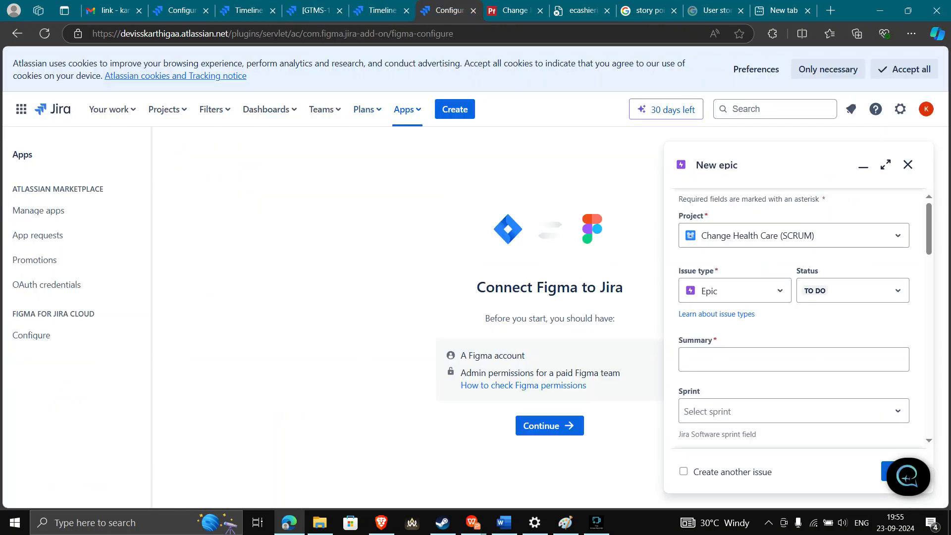
Browse the Issue type and Status lists without changing Epic or TO DO, leaving Summary empty
{"action": "left_click", "coordinate": [734, 291]}
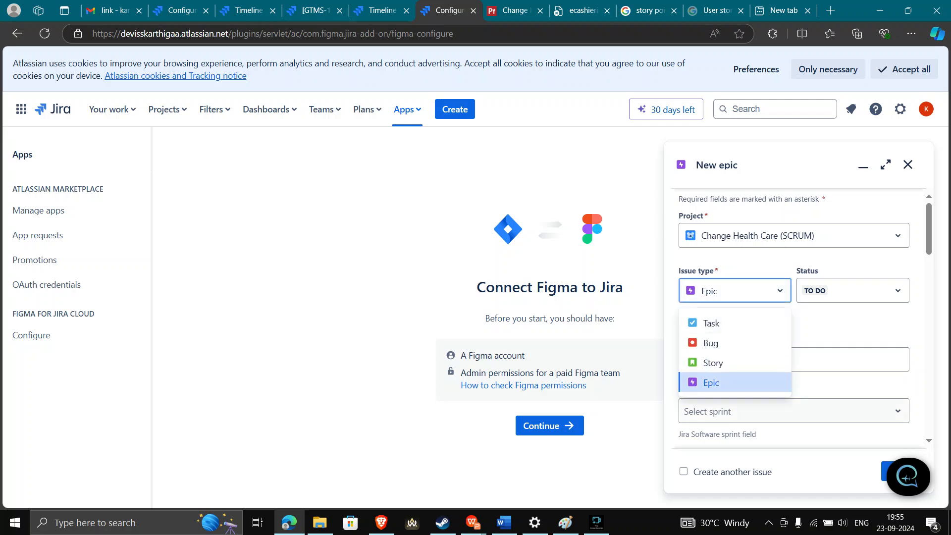
{"action": "key", "text": "Up"}
{"action": "key", "text": "Up"}
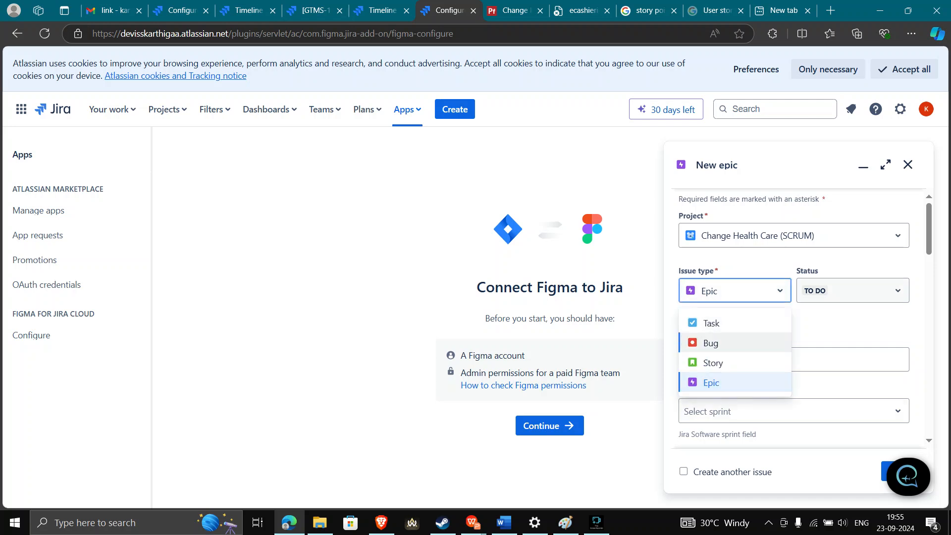
{"action": "key", "text": "Escape"}
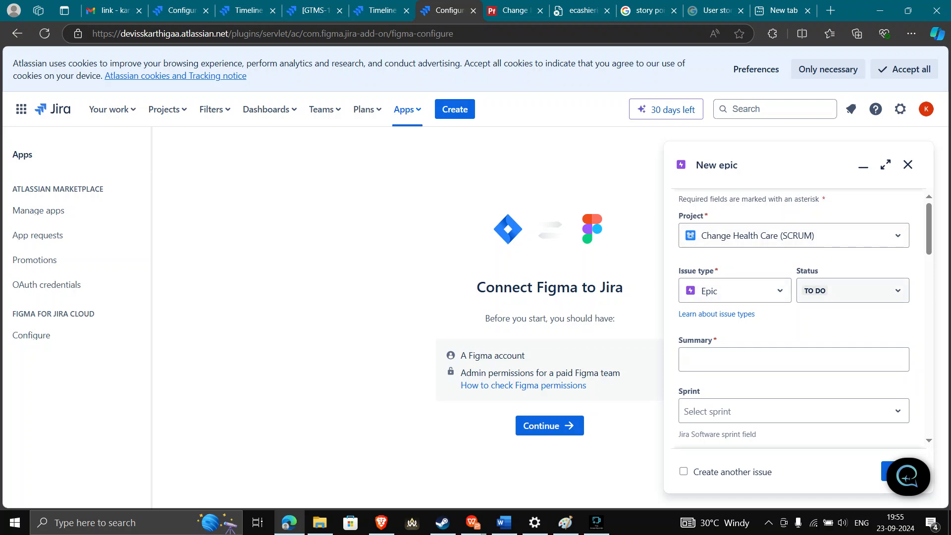
{"action": "left_click", "coordinate": [852, 290]}
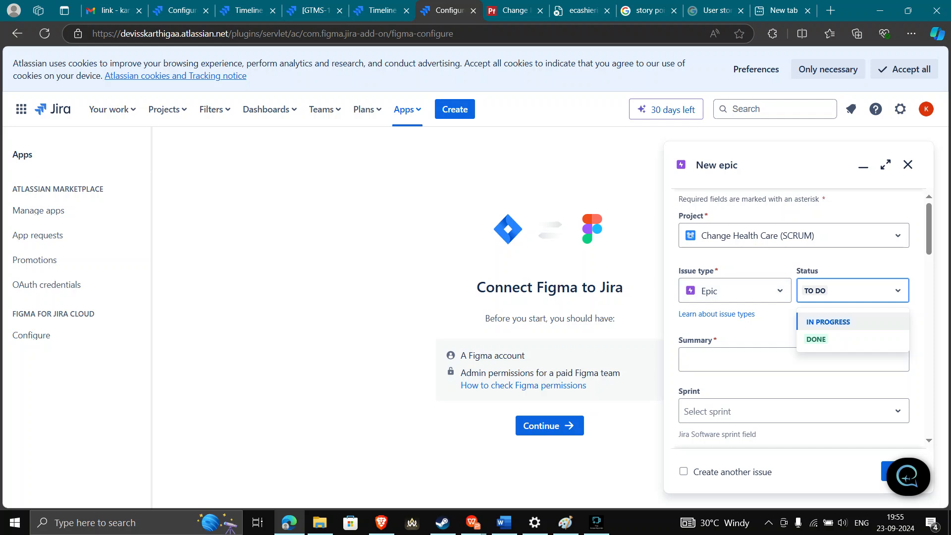
{"action": "key", "text": "Down"}
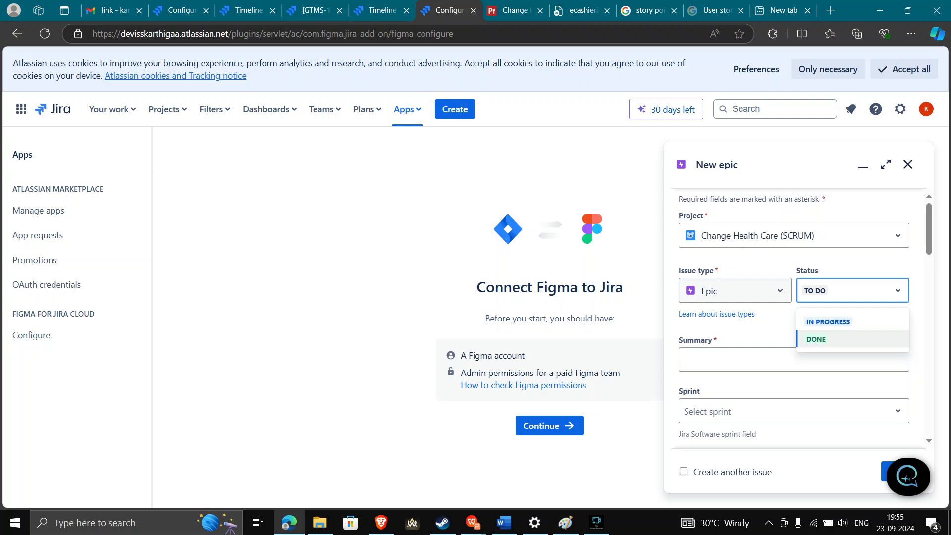
{"action": "key", "text": "Up"}
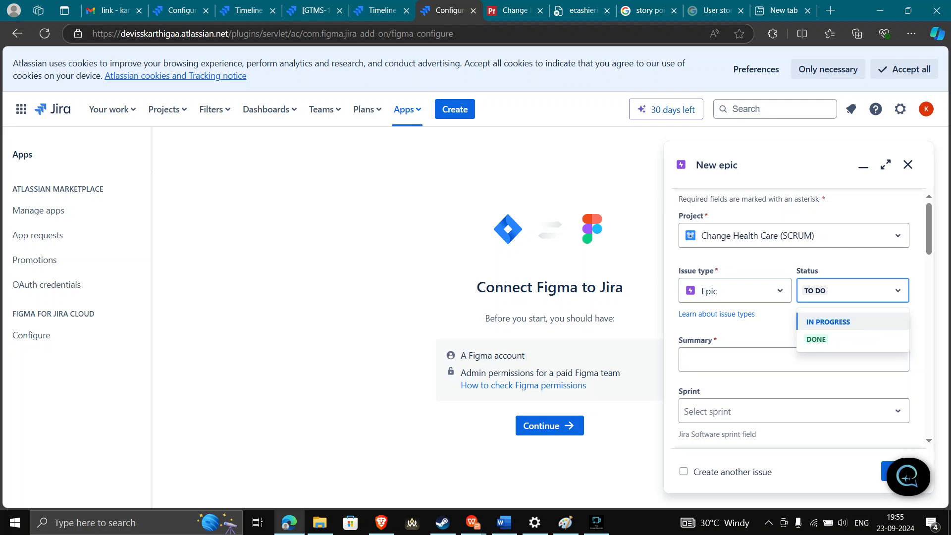
{"action": "key", "text": "Down"}
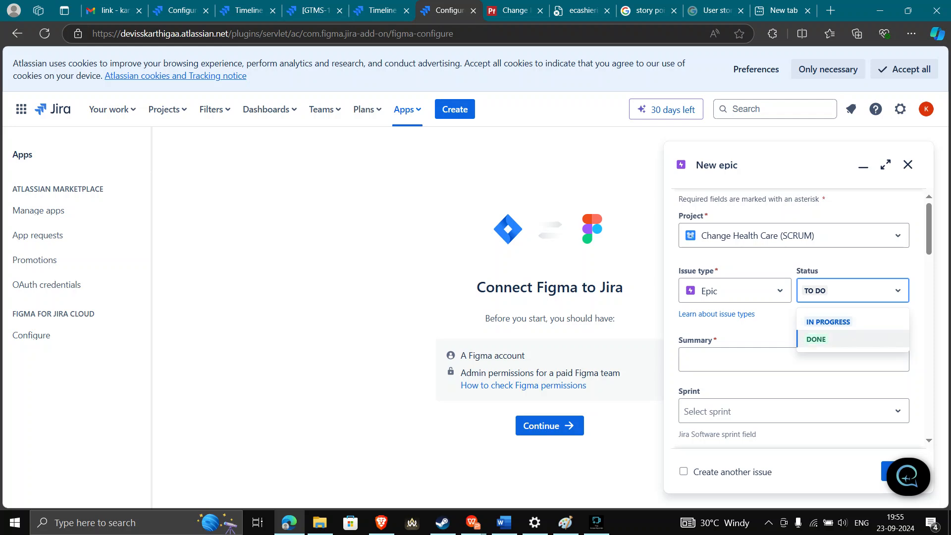
{"action": "key", "text": "Escape"}
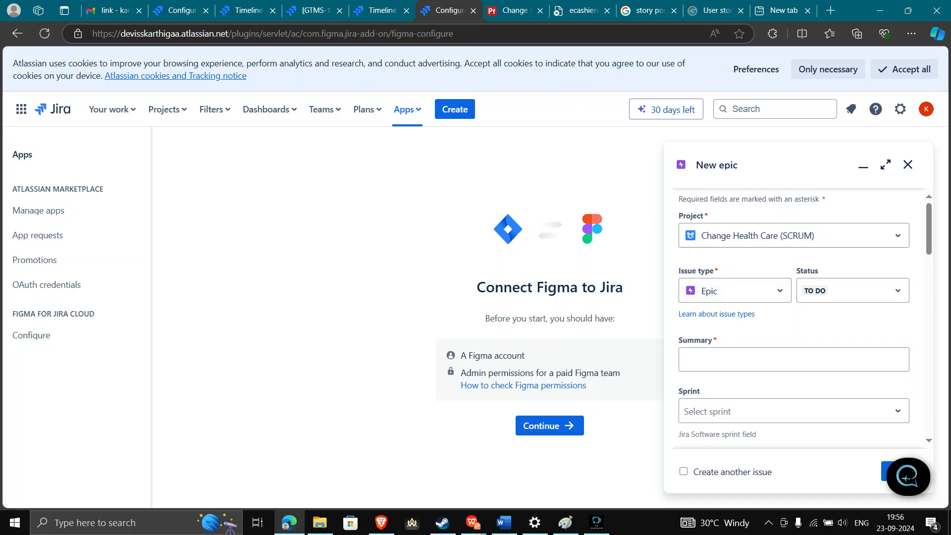
{"action": "left_click", "coordinate": [793, 359]}
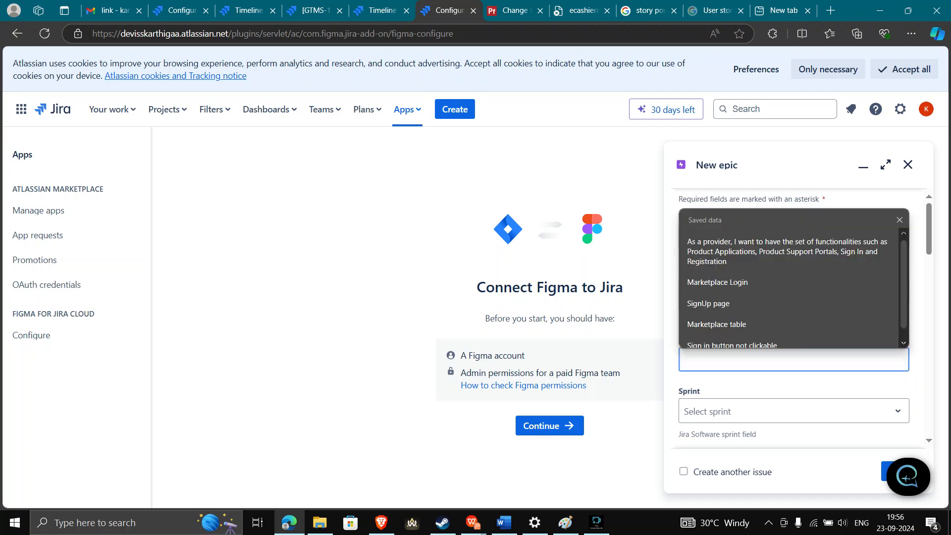
{"action": "left_click", "coordinate": [793, 381]}
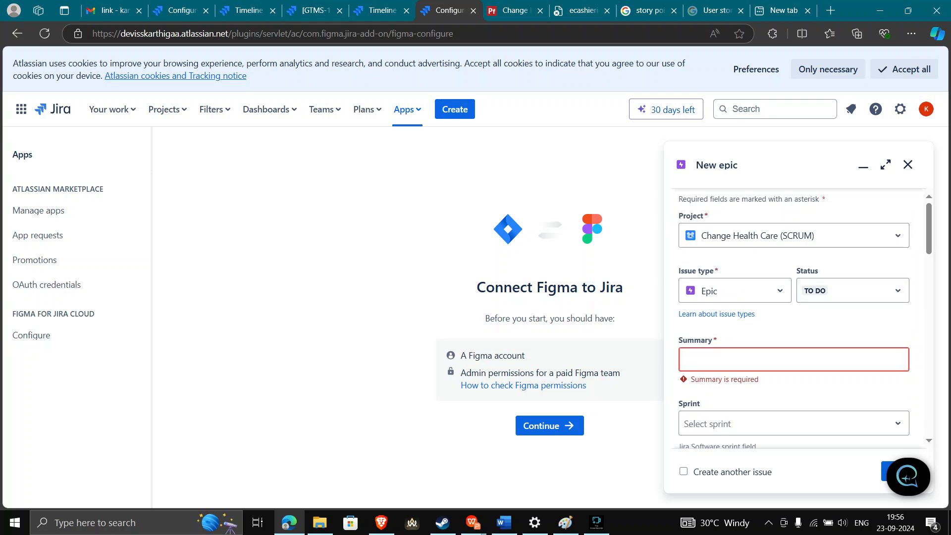
{"action": "scroll", "coordinate": [794, 318], "scroll_direction": "down", "scroll_amount": 8}
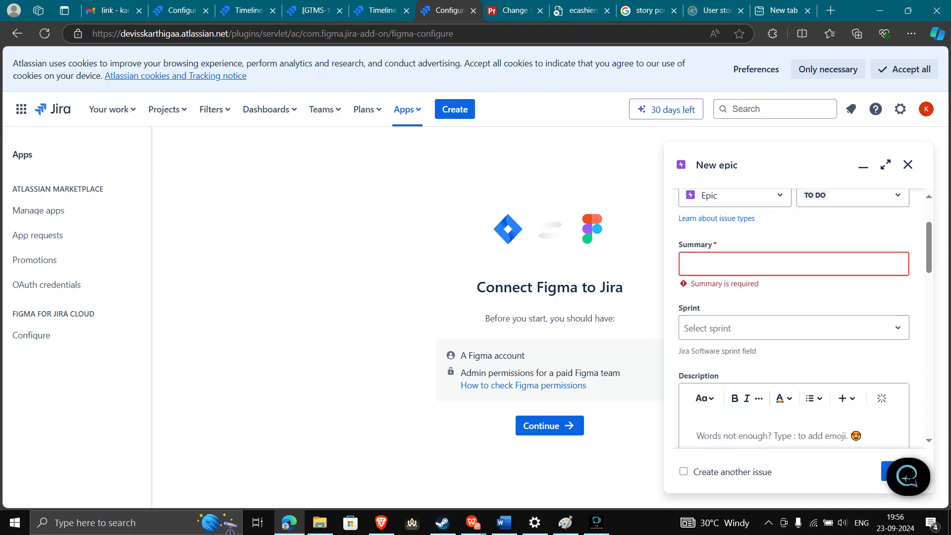
{"action": "scroll", "coordinate": [793, 318], "scroll_direction": "down", "scroll_amount": 2}
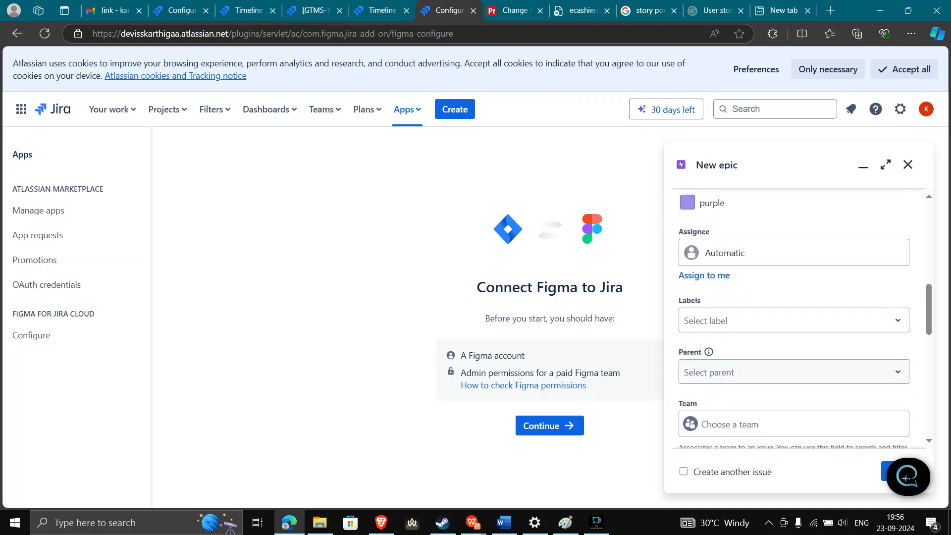
{"action": "left_click", "coordinate": [793, 271]}
{"action": "left_click", "coordinate": [794, 271]}
{"action": "left_click", "coordinate": [793, 323]}
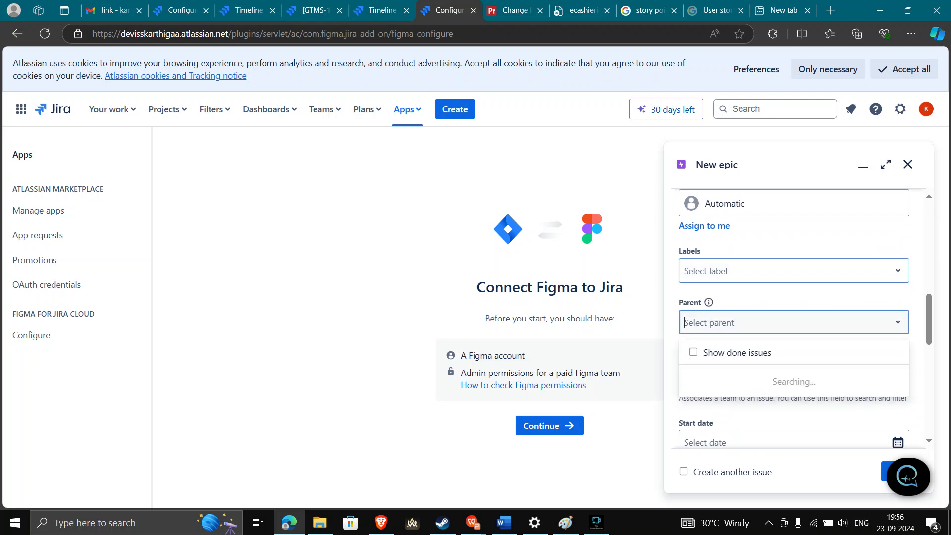
{"action": "scroll", "coordinate": [793, 319], "scroll_direction": "down", "scroll_amount": 5}
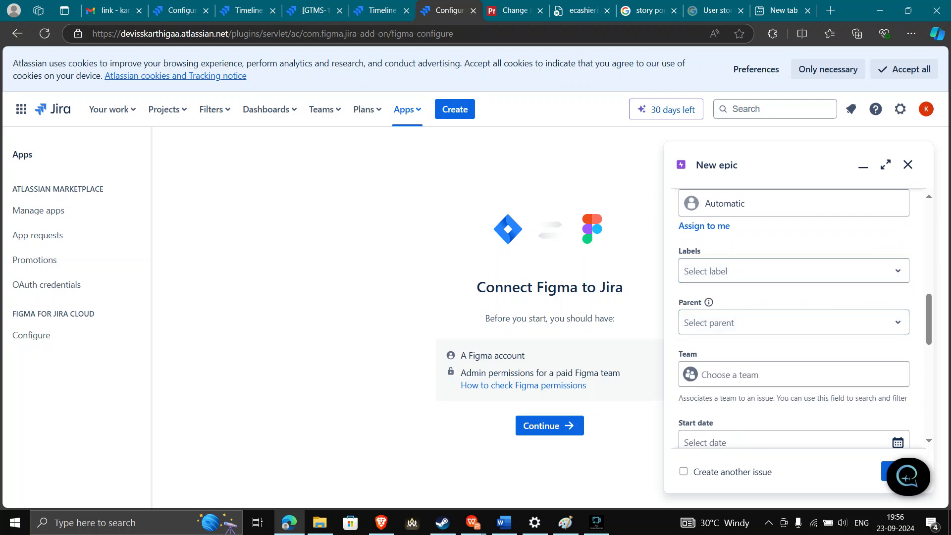
{"action": "scroll", "coordinate": [793, 318], "scroll_direction": "down", "scroll_amount": 4}
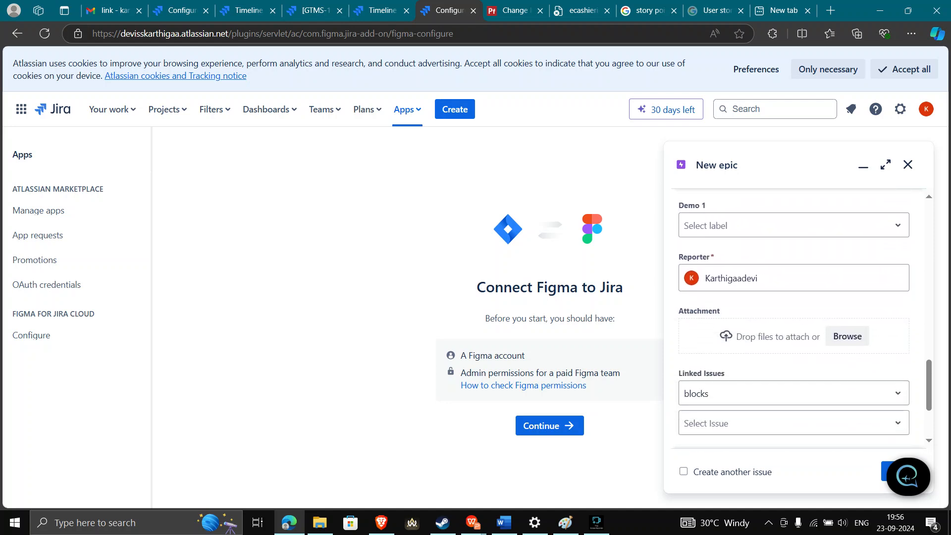
{"action": "left_click", "coordinate": [793, 278]}
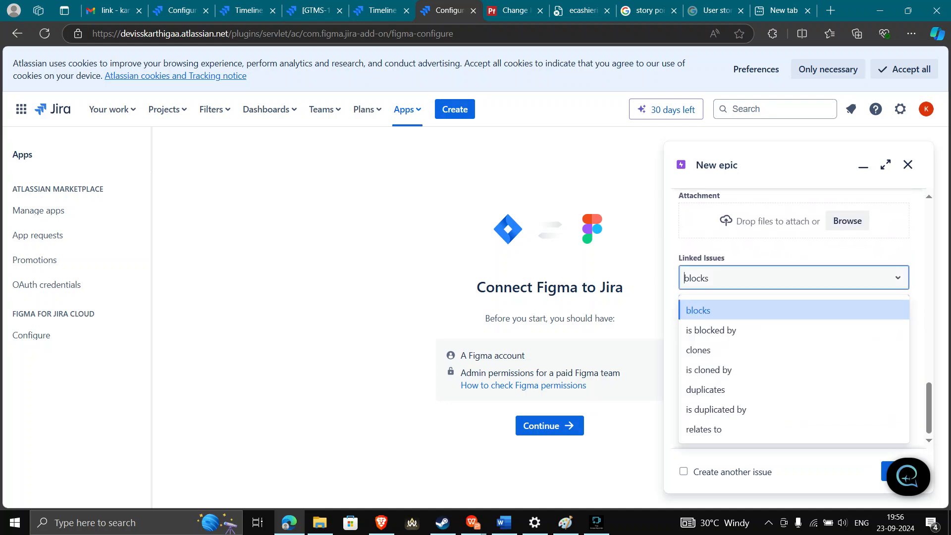
{"action": "key", "text": "Escape"}
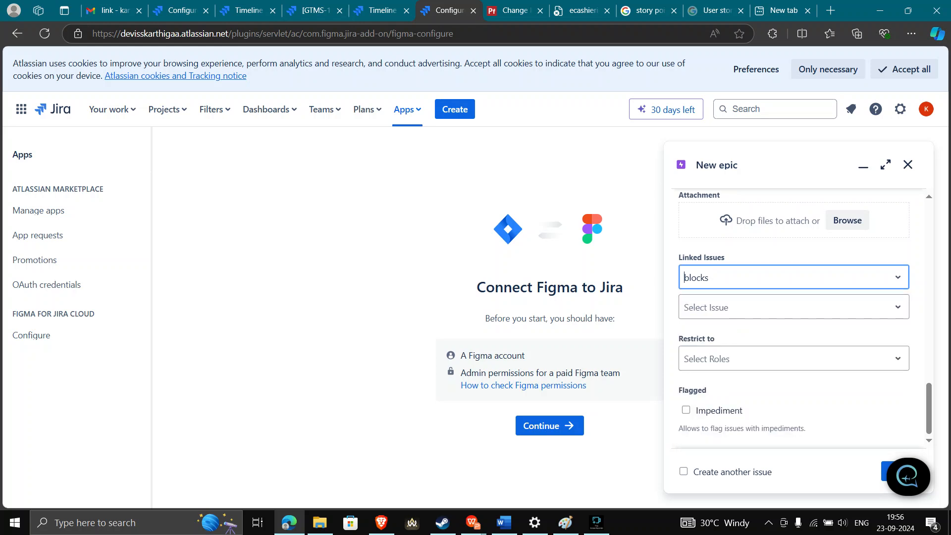
{"action": "scroll", "coordinate": [794, 318], "scroll_direction": "up", "scroll_amount": 10}
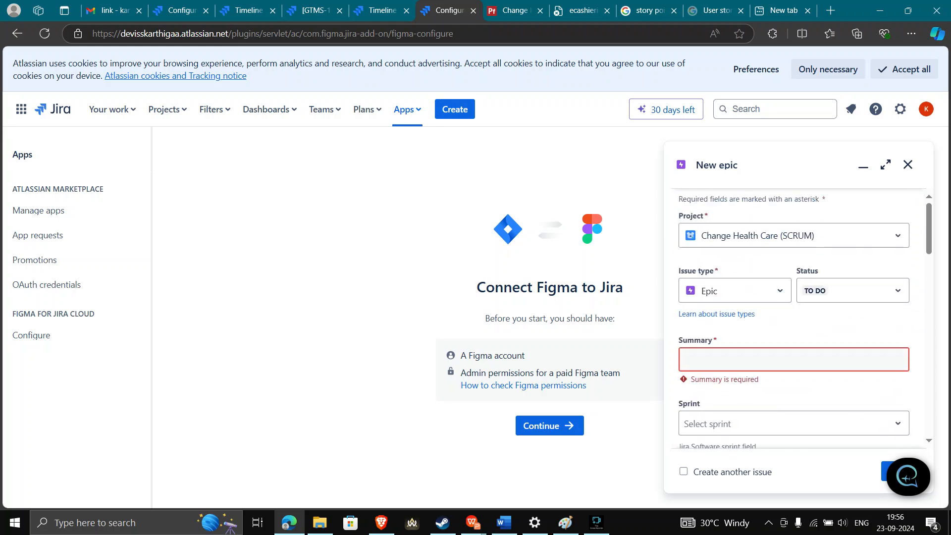
{"action": "left_click", "coordinate": [794, 360]}
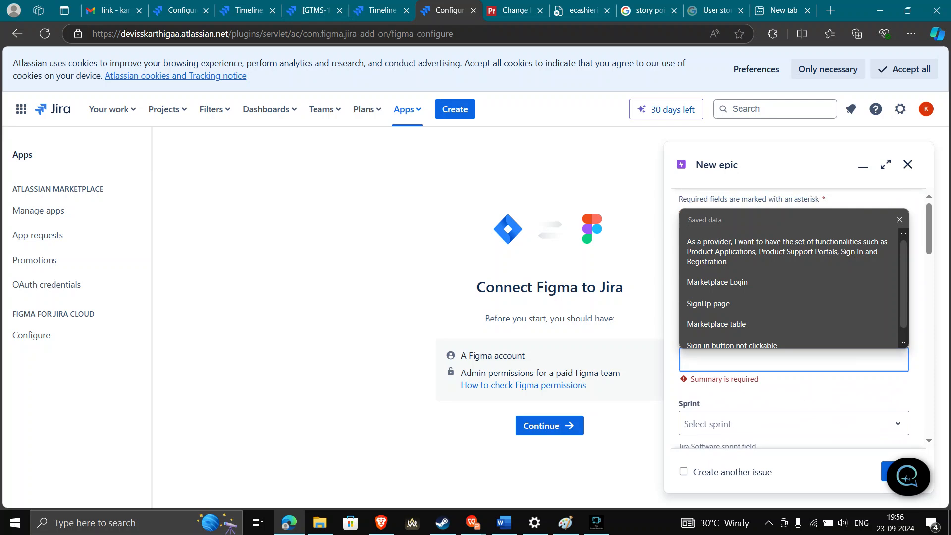
Fill the epic's Summary with 'SignUp page' from the saved suggestions
{"action": "key", "text": "Down"}
{"action": "key", "text": "Down"}
{"action": "key", "text": "Down"}
{"action": "key", "text": "Down"}
{"action": "key", "text": "Up"}
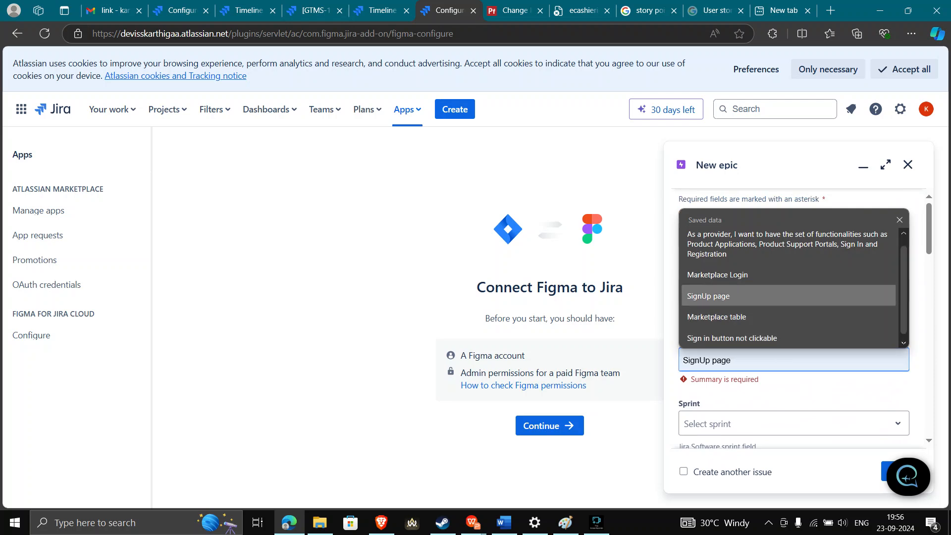
{"action": "key", "text": "Return"}
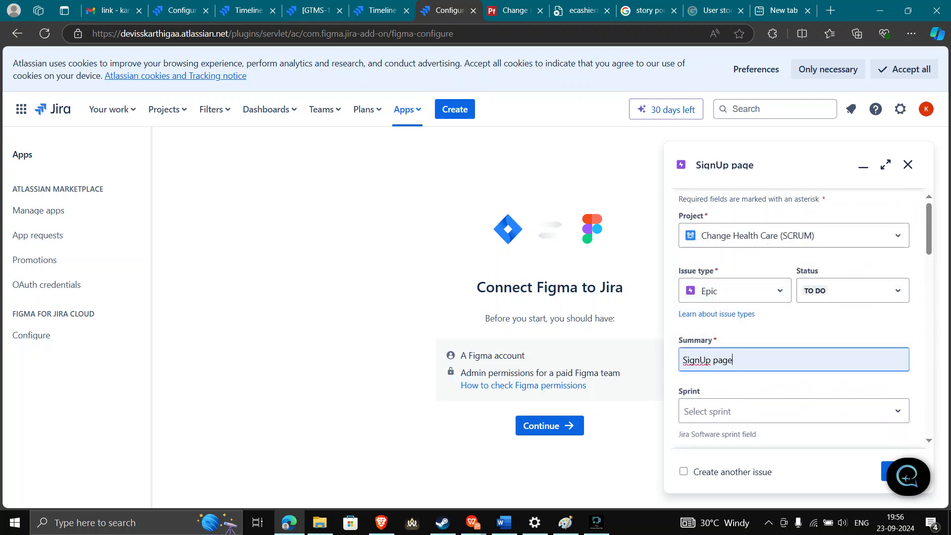
{"action": "left_click", "coordinate": [793, 411]}
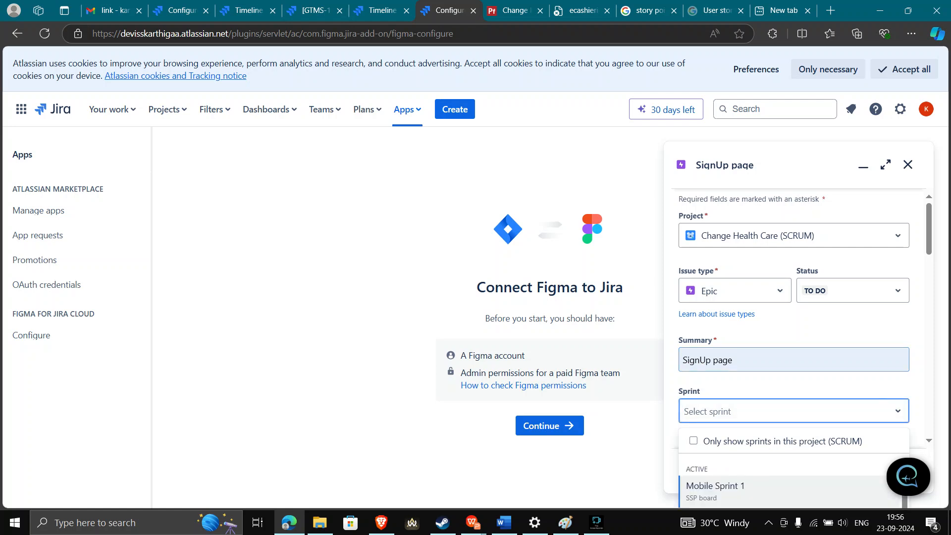
Assign the SignUp page epic to Mobile Sprint 1 and return to its Jira form
{"action": "left_click", "coordinate": [789, 492]}
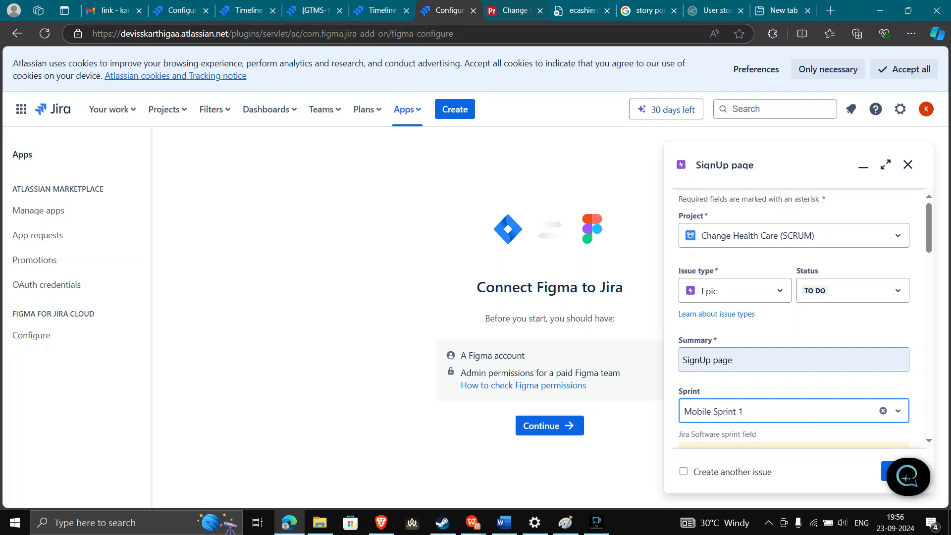
{"action": "left_click", "coordinate": [510, 10]}
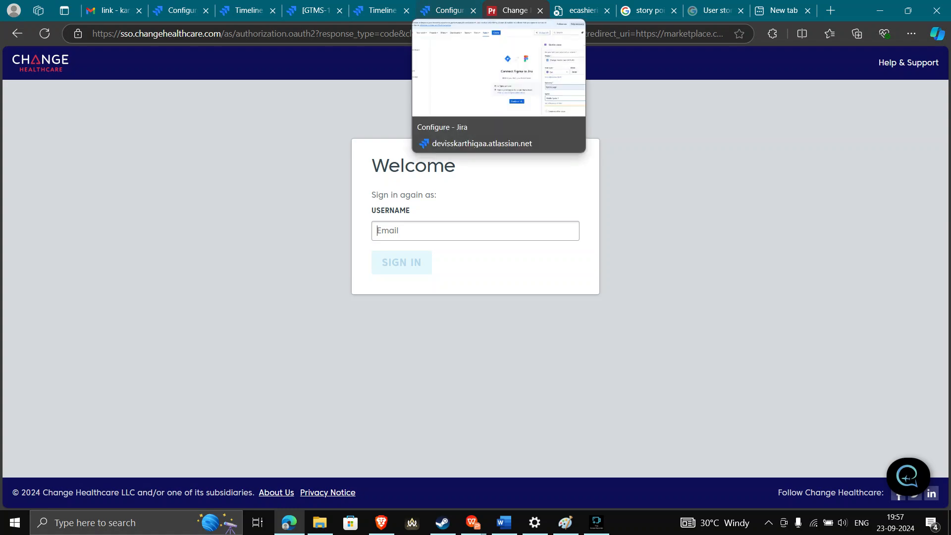
{"action": "left_click", "coordinate": [446, 10]}
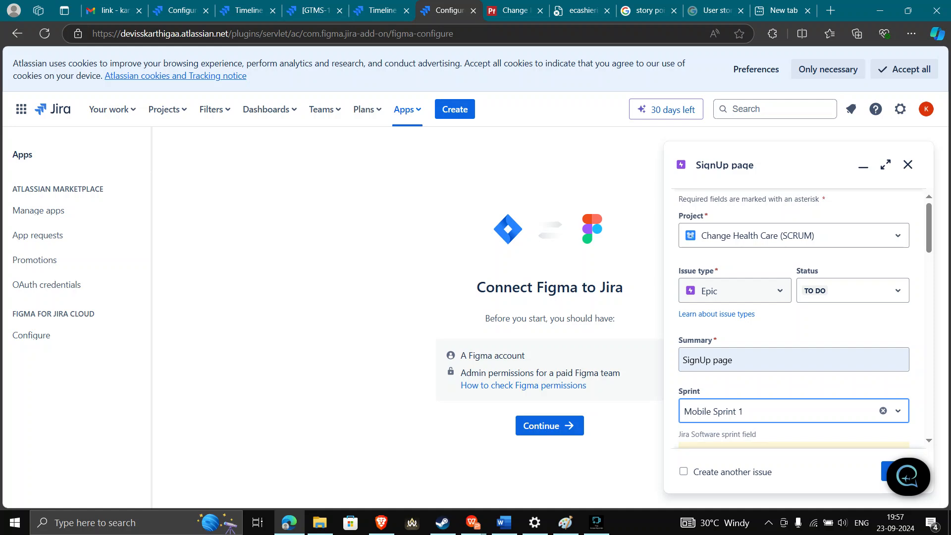
{"action": "left_click", "coordinate": [738, 360]}
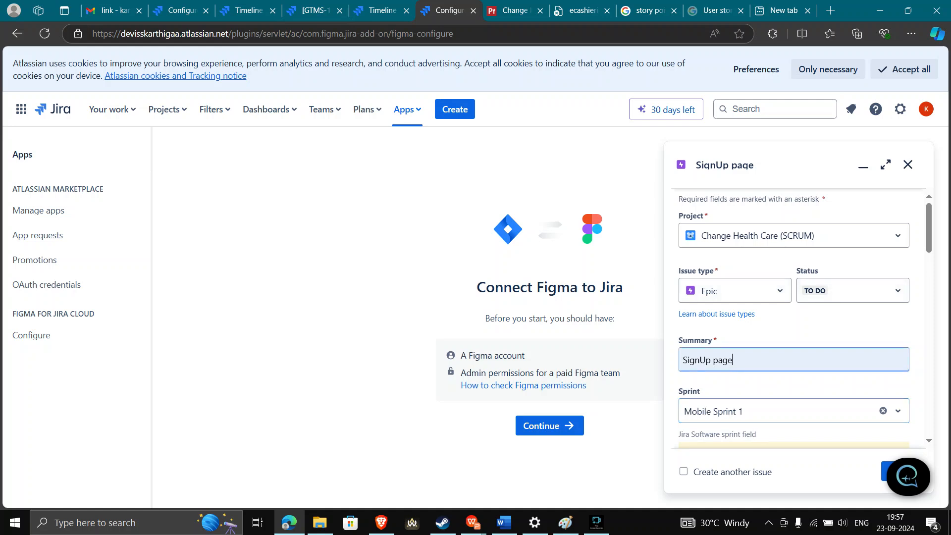
{"action": "scroll", "coordinate": [802, 316], "scroll_direction": "down", "scroll_amount": 3}
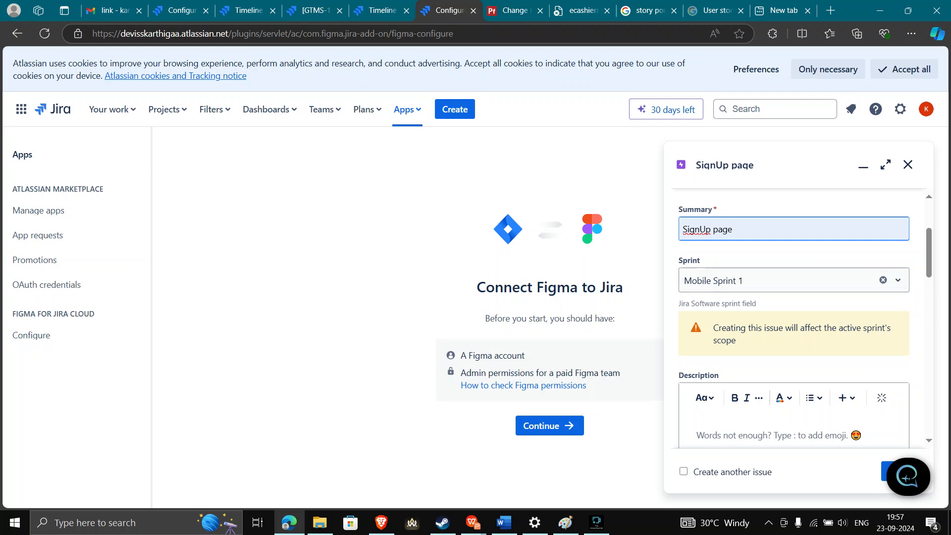
{"action": "scroll", "coordinate": [718, 270], "scroll_direction": "up", "scroll_amount": 2}
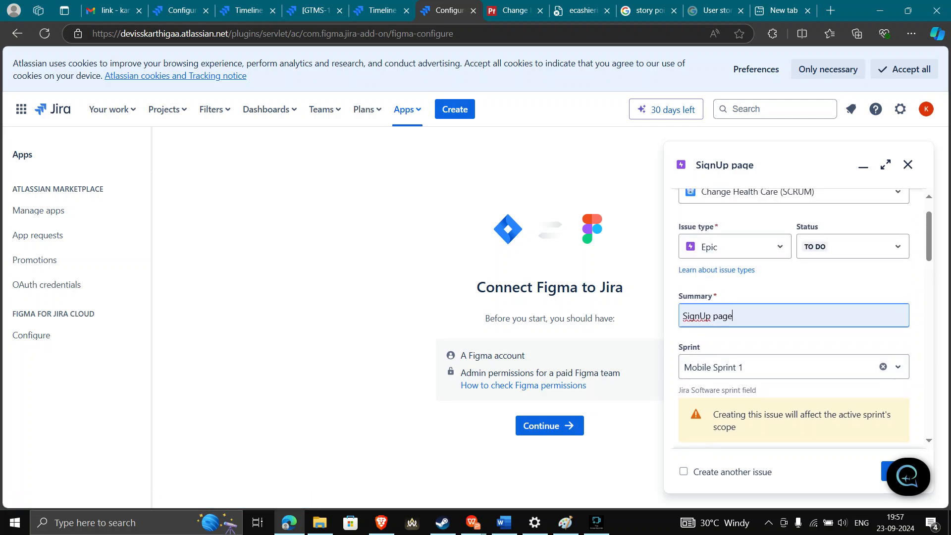
{"action": "scroll", "coordinate": [792, 317], "scroll_direction": "down", "scroll_amount": 2}
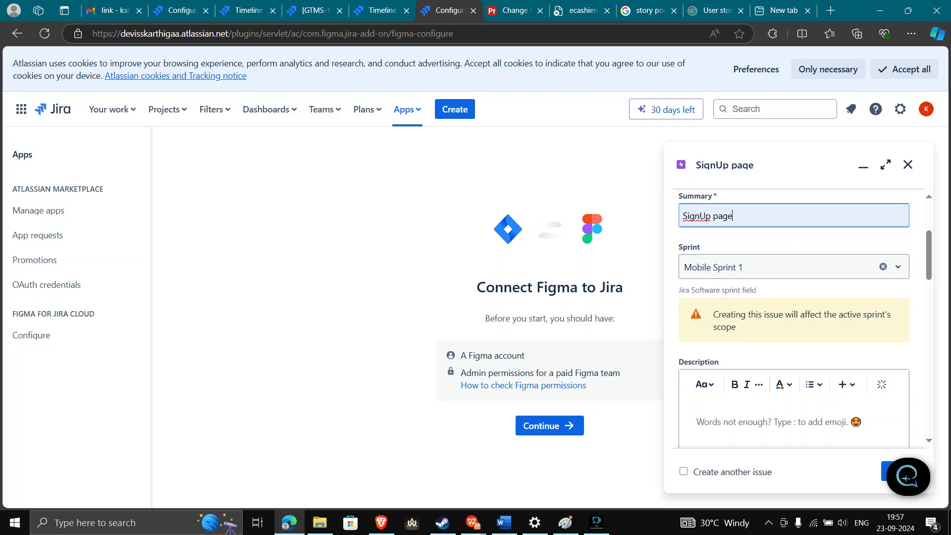
{"action": "scroll", "coordinate": [792, 317], "scroll_direction": "up", "scroll_amount": 2}
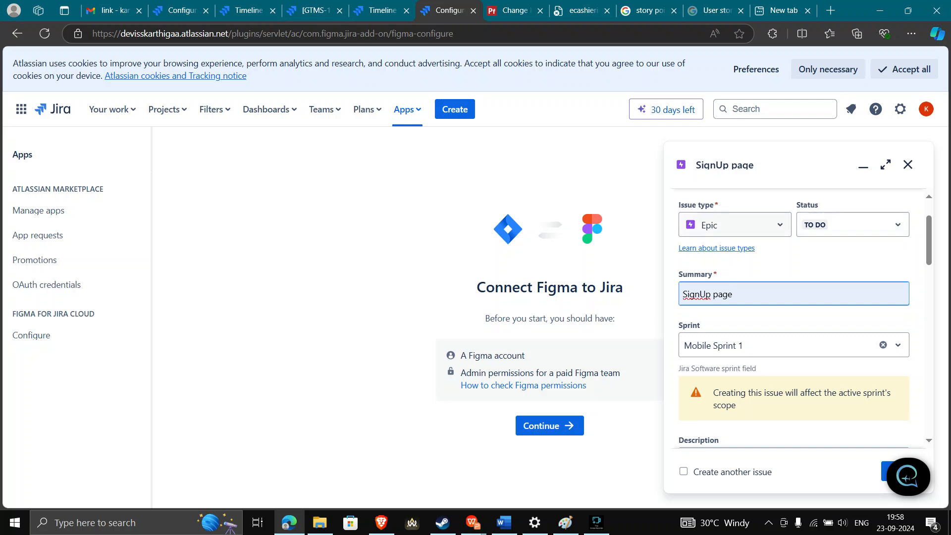
{"action": "key", "text": "ctrl+a"}
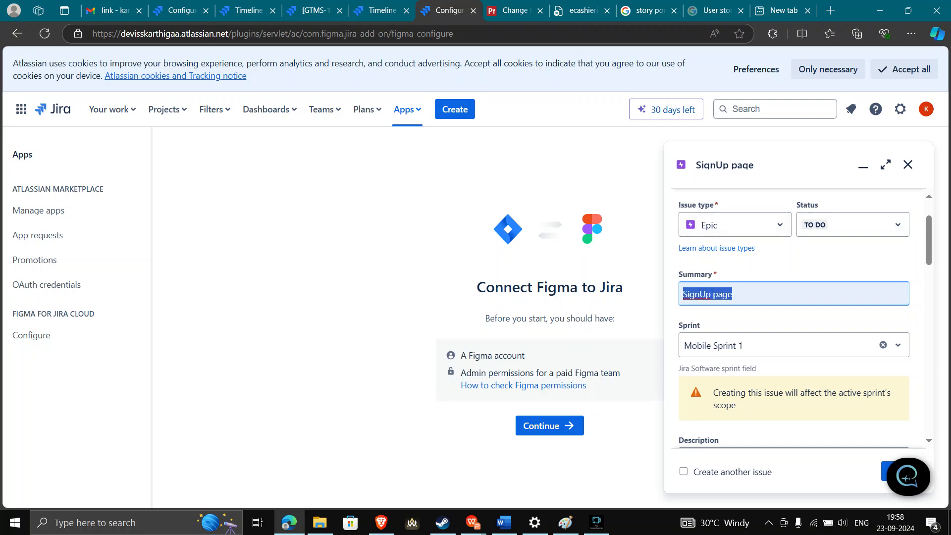
{"action": "scroll", "coordinate": [793, 318], "scroll_direction": "down", "scroll_amount": 6}
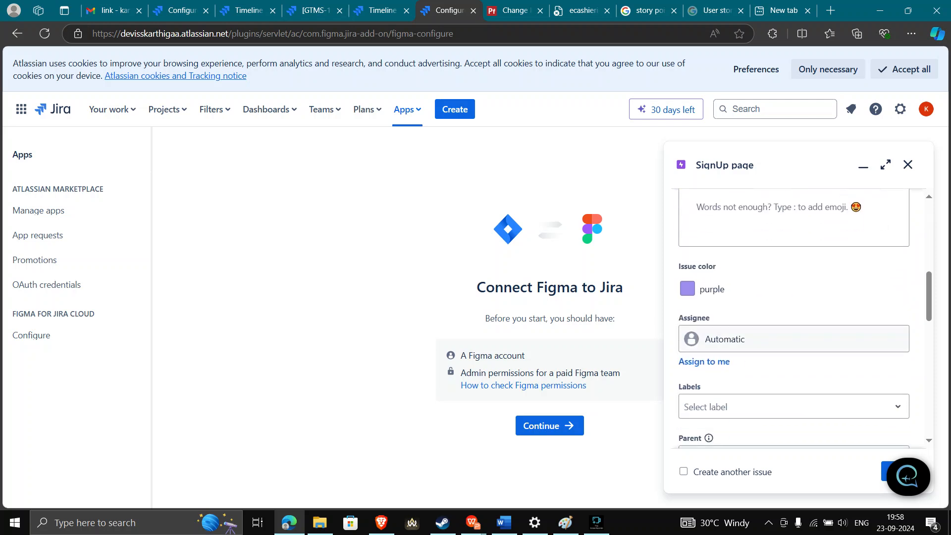
{"action": "scroll", "coordinate": [793, 319], "scroll_direction": "down", "scroll_amount": 2}
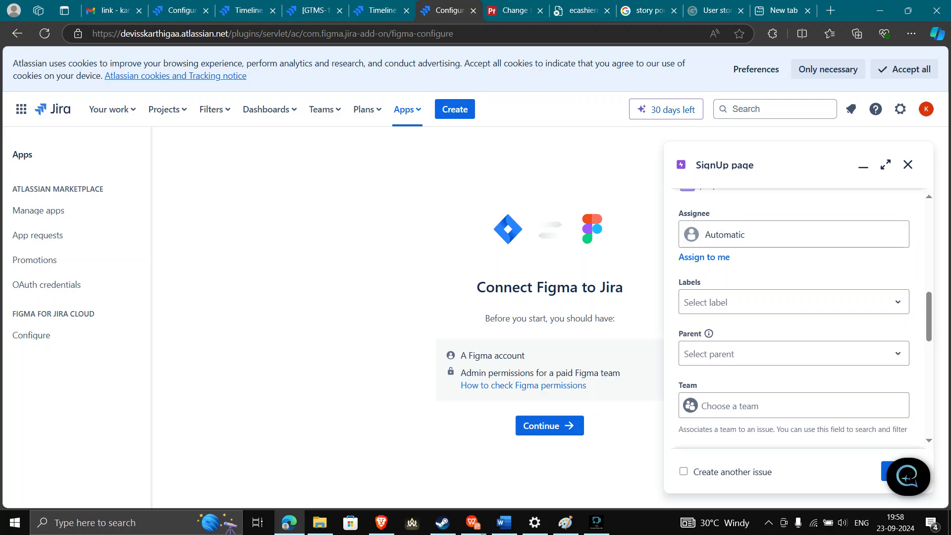
{"action": "scroll", "coordinate": [793, 319], "scroll_direction": "up", "scroll_amount": 7}
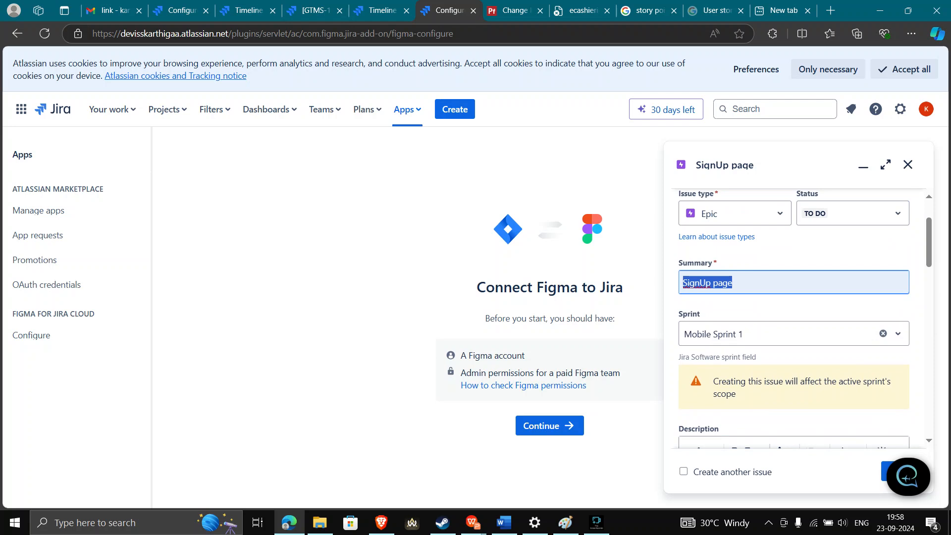
{"action": "scroll", "coordinate": [793, 318], "scroll_direction": "up", "scroll_amount": 1}
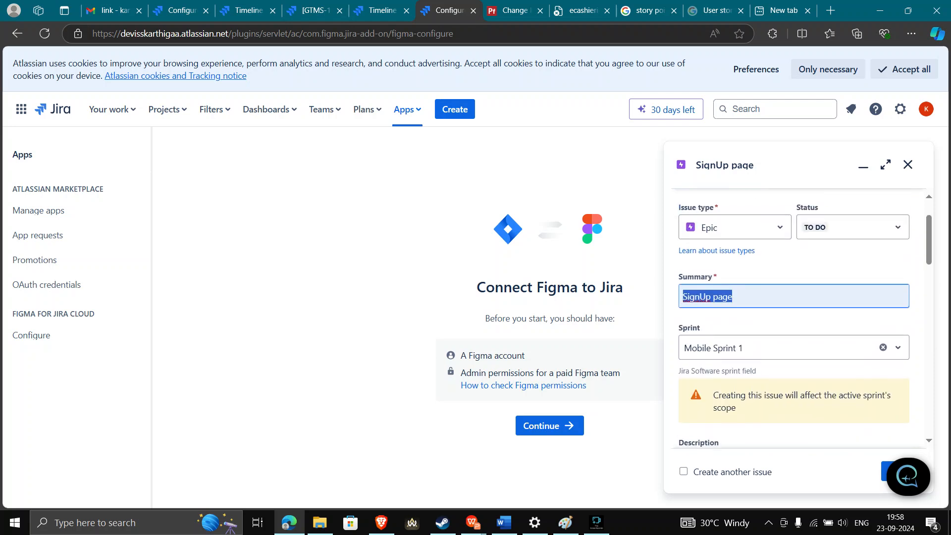
{"action": "scroll", "coordinate": [793, 318], "scroll_direction": "down", "scroll_amount": 1}
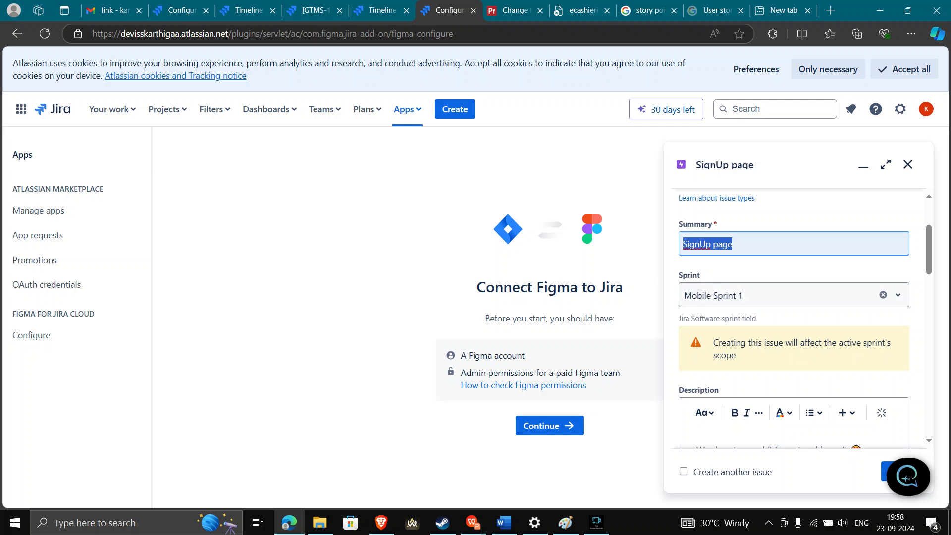
{"action": "scroll", "coordinate": [793, 317], "scroll_direction": "down", "scroll_amount": 3}
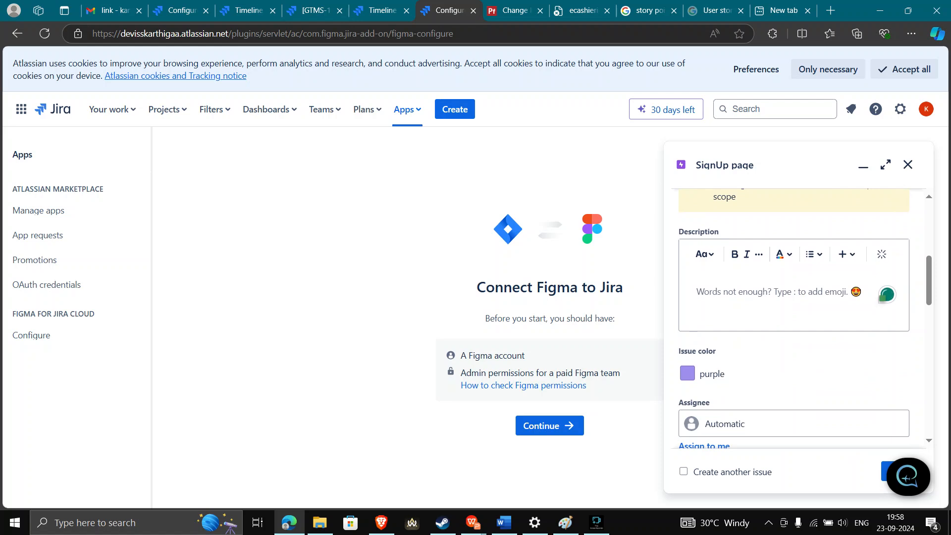
{"action": "scroll", "coordinate": [793, 317], "scroll_direction": "up", "scroll_amount": 1}
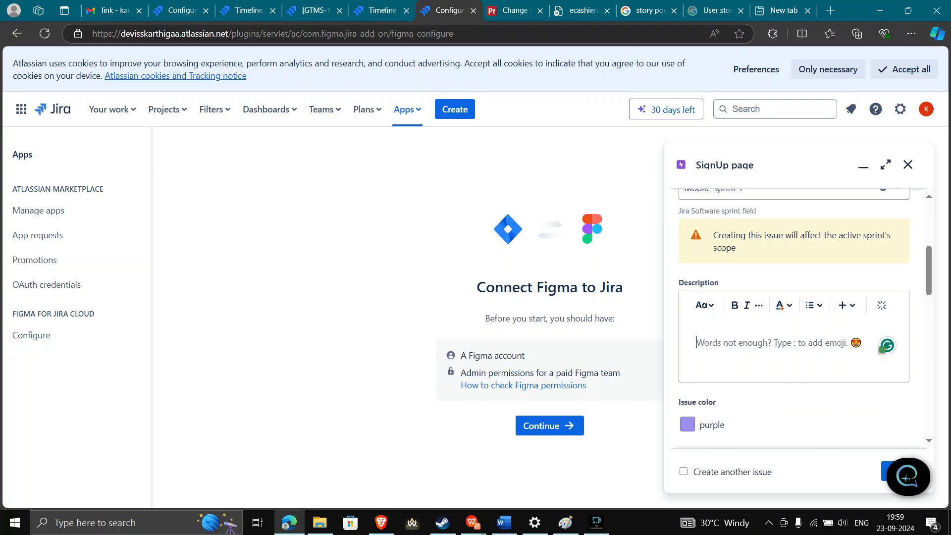
{"action": "scroll", "coordinate": [792, 317], "scroll_direction": "down", "scroll_amount": 3}
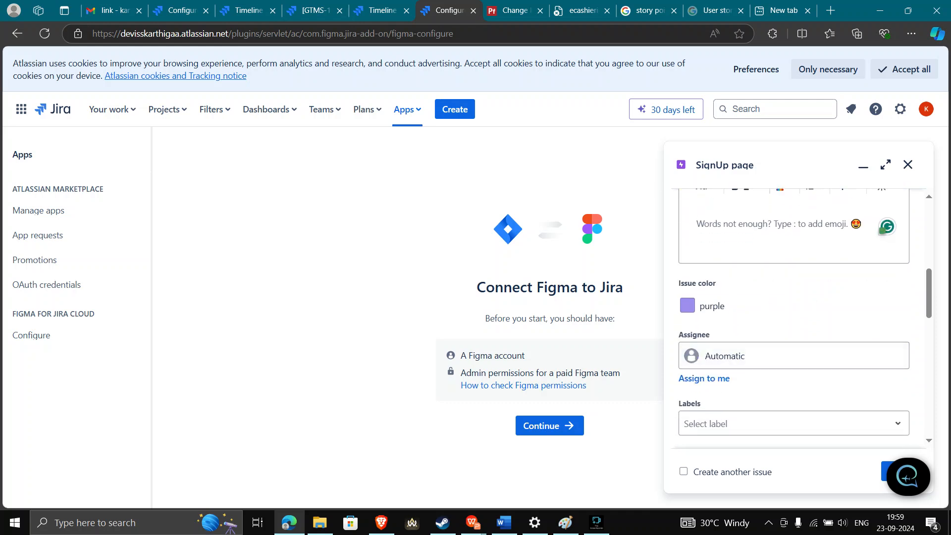
{"action": "scroll", "coordinate": [792, 317], "scroll_direction": "down", "scroll_amount": 2}
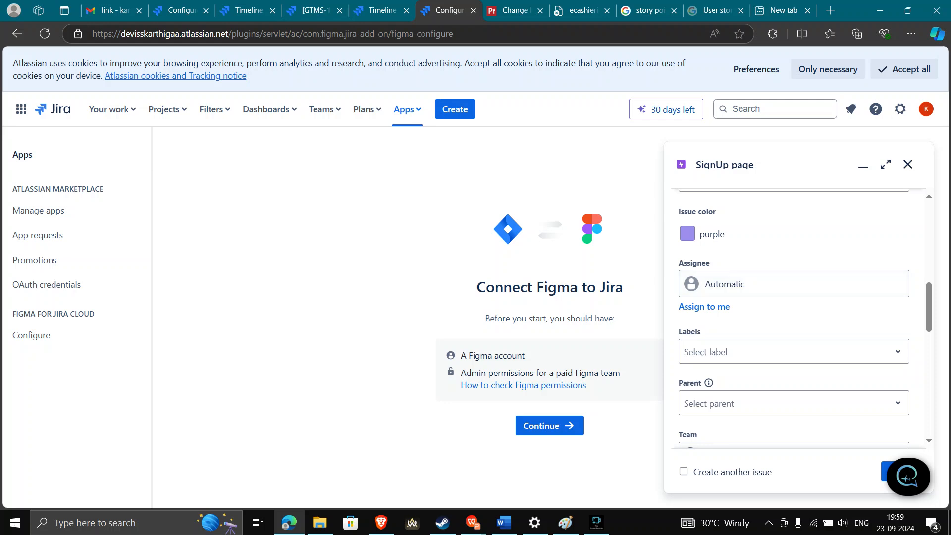
{"action": "left_click", "coordinate": [794, 351]}
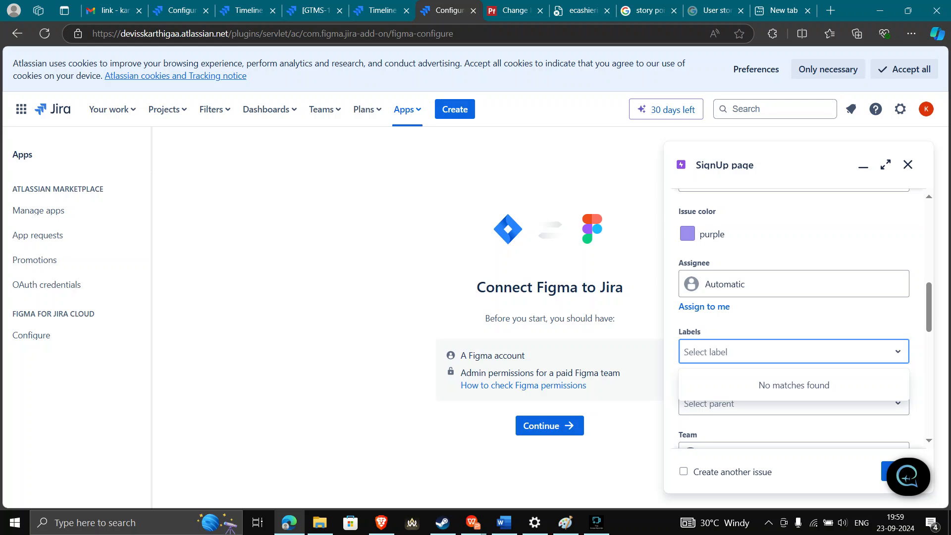
{"action": "left_click", "coordinate": [812, 317]}
{"action": "left_click", "coordinate": [794, 403]}
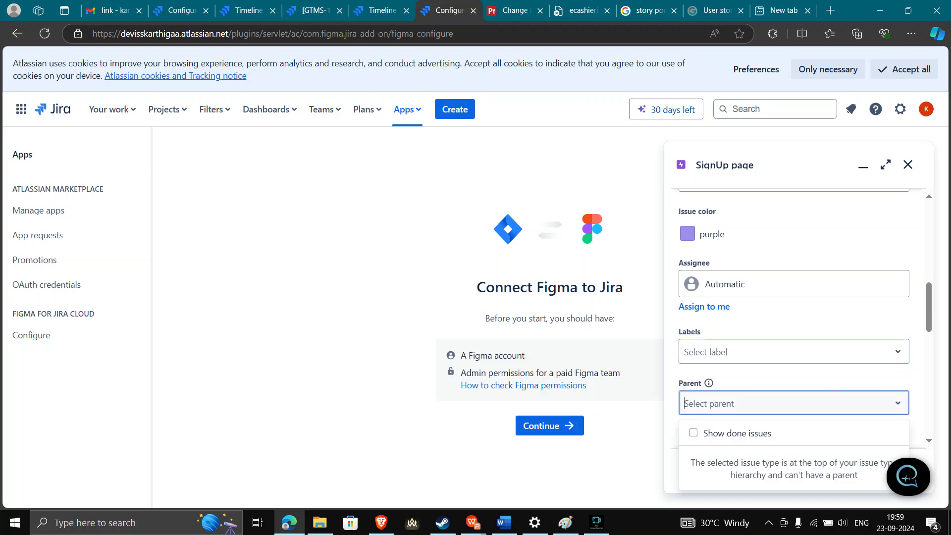
{"action": "scroll", "coordinate": [793, 342], "scroll_direction": "down", "scroll_amount": 3}
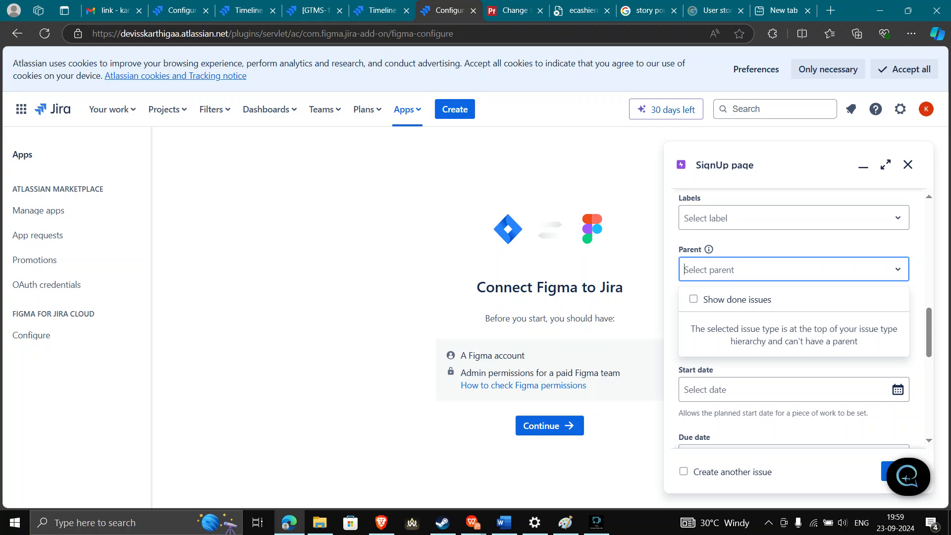
{"action": "left_click", "coordinate": [784, 389]}
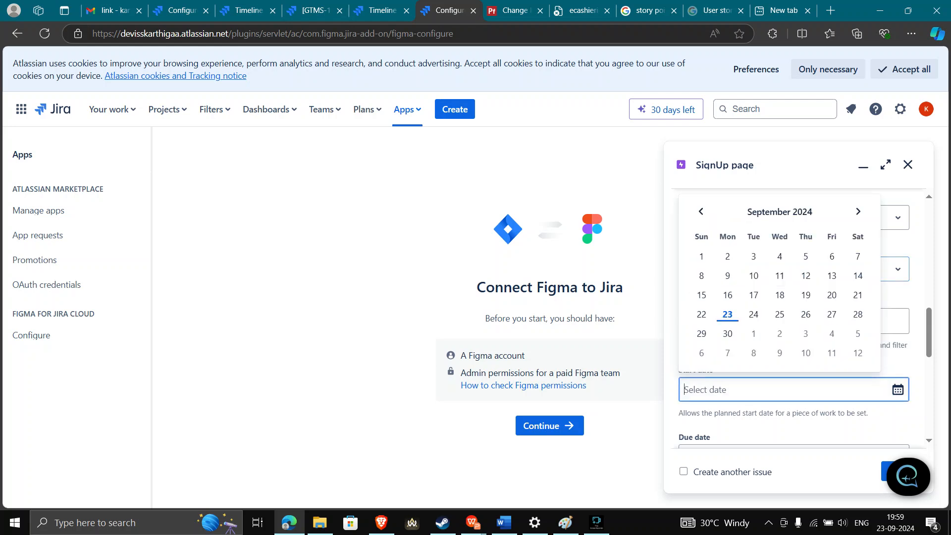
{"action": "scroll", "coordinate": [754, 396], "scroll_direction": "down", "scroll_amount": 2}
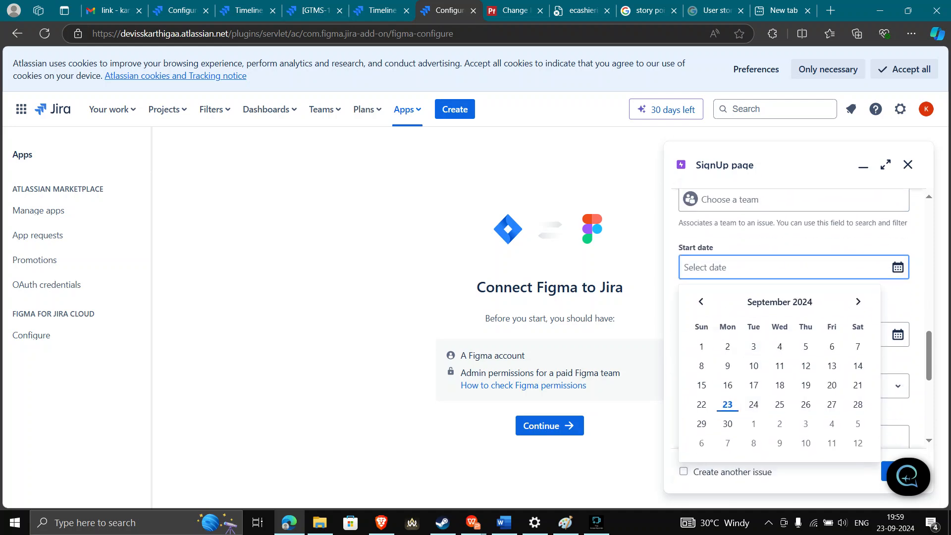
{"action": "left_click", "coordinate": [794, 243]}
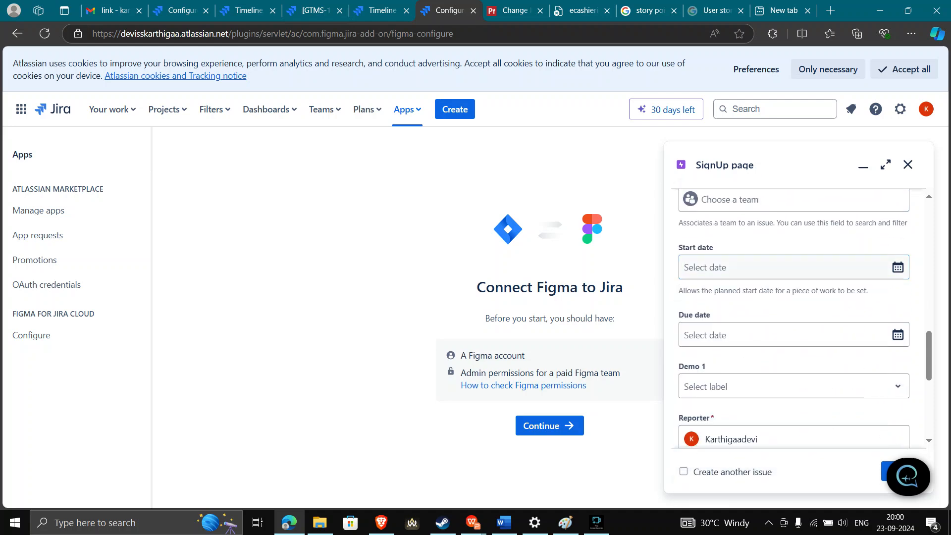
{"action": "scroll", "coordinate": [793, 337], "scroll_direction": "down", "scroll_amount": 1}
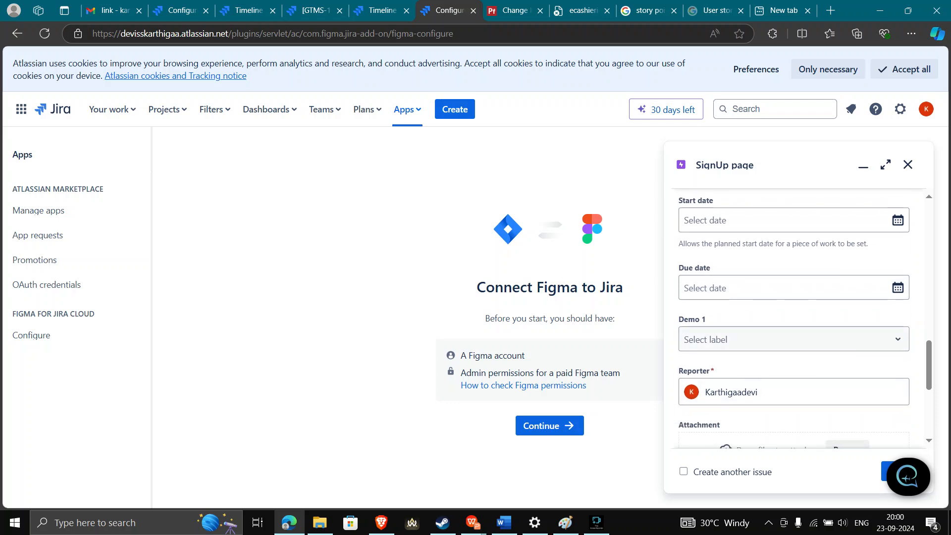
{"action": "left_click", "coordinate": [792, 340]}
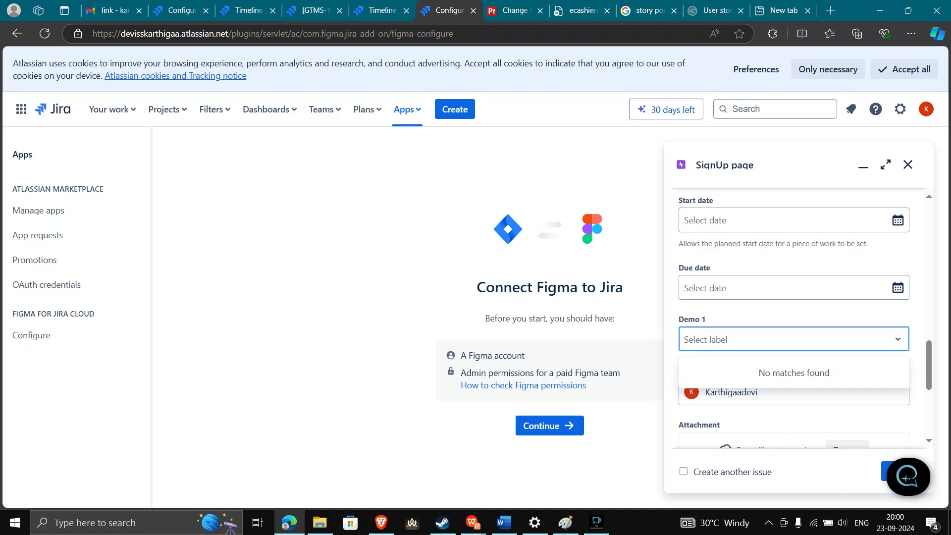
{"action": "key", "text": "Escape"}
{"action": "scroll", "coordinate": [794, 317], "scroll_direction": "down", "scroll_amount": 5}
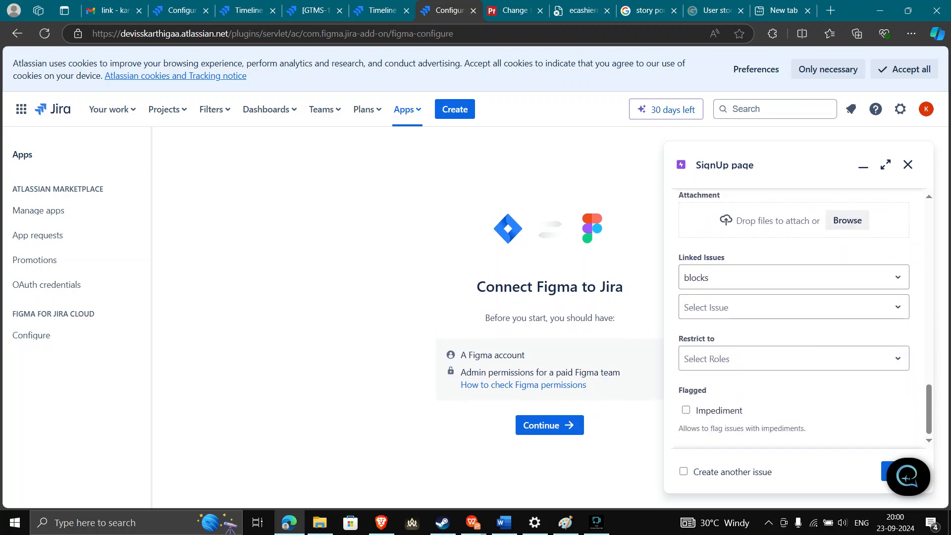
{"action": "left_click", "coordinate": [793, 359]}
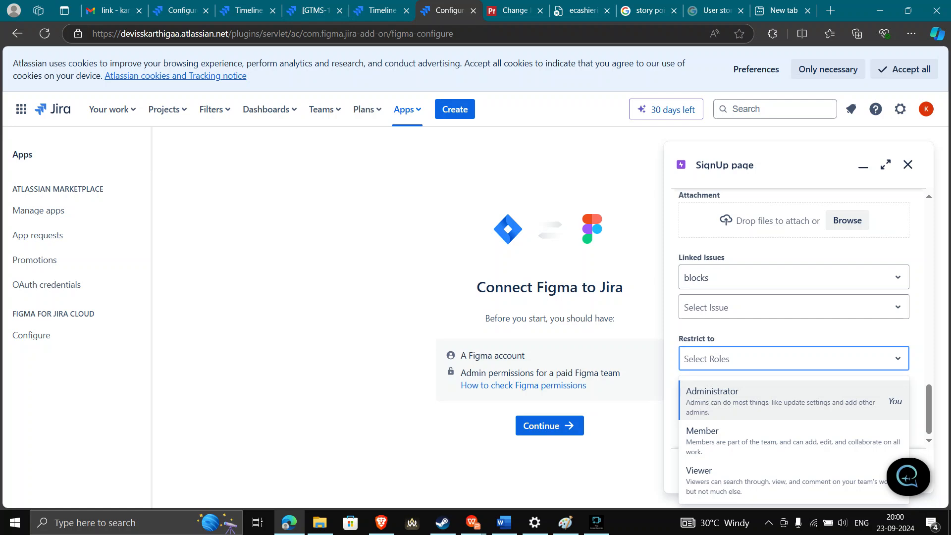
{"action": "key", "text": "Escape"}
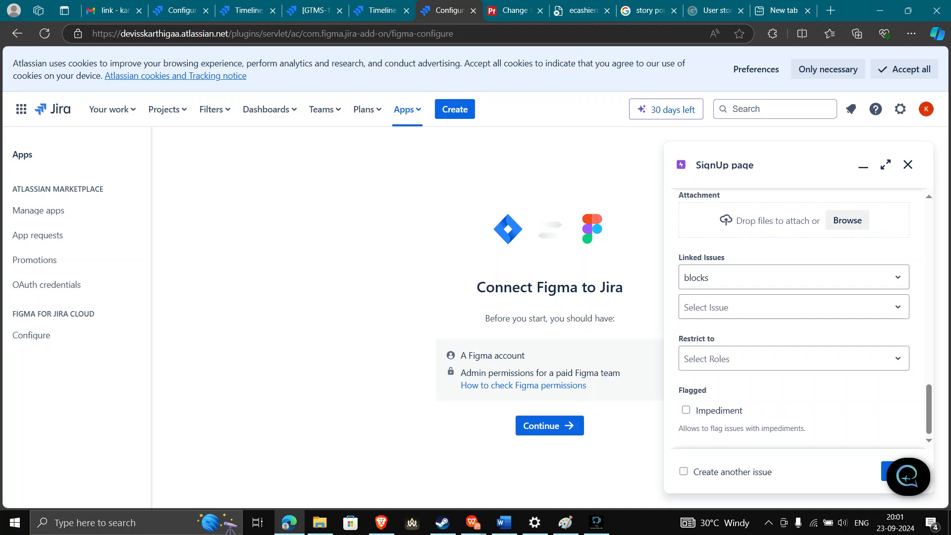
Tick Create another issue, then close and discard the unsaved SignUp page issue
{"action": "left_click", "coordinate": [683, 472]}
{"action": "mouse_move", "coordinate": [908, 476]}
{"action": "left_click", "coordinate": [924, 449]}
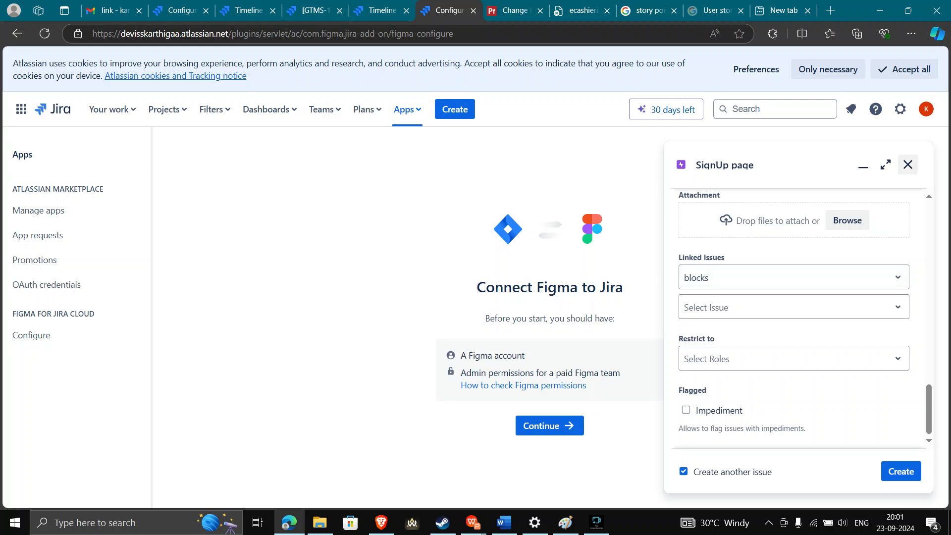
{"action": "left_click", "coordinate": [907, 164]}
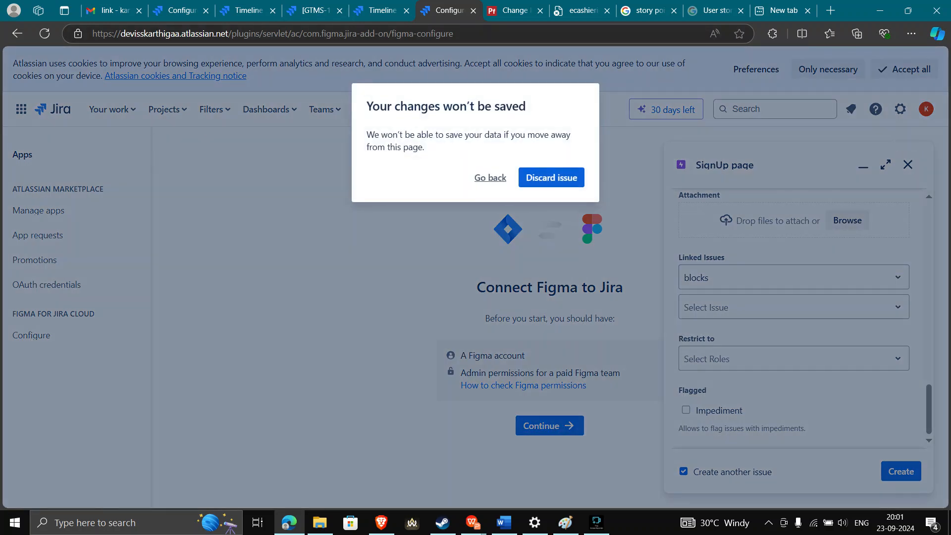
{"action": "left_click", "coordinate": [551, 177]}
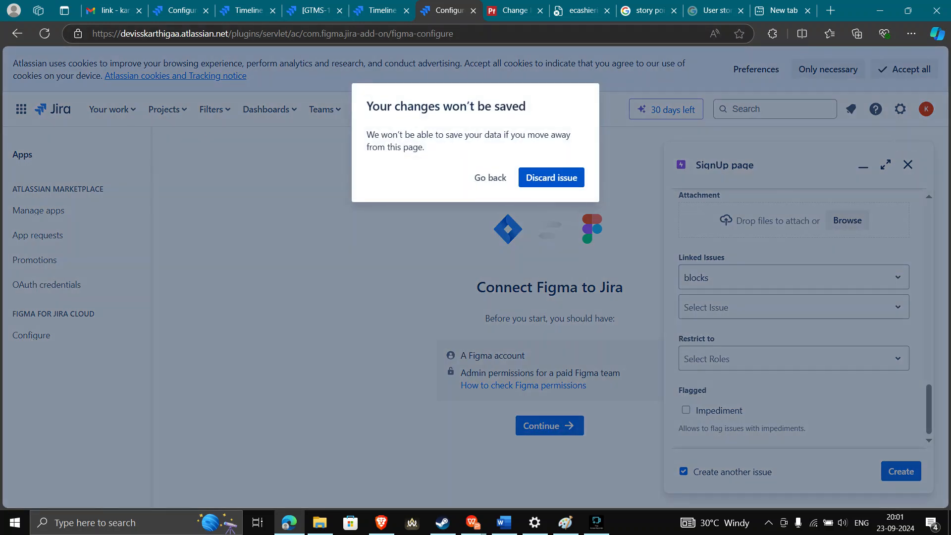
Open a fresh issue form with C, check its issue types, then close it unsaved
{"action": "key", "text": "c"}
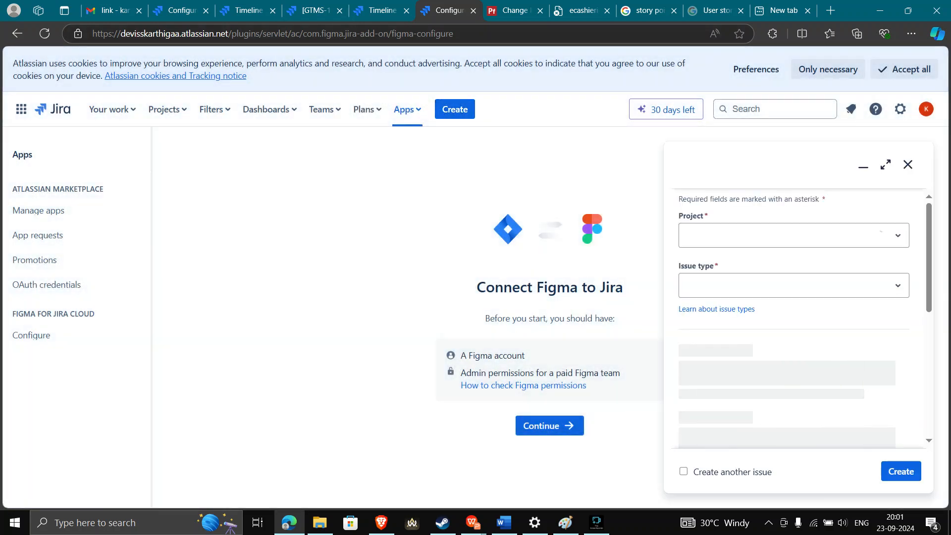
{"action": "left_click", "coordinate": [734, 291]}
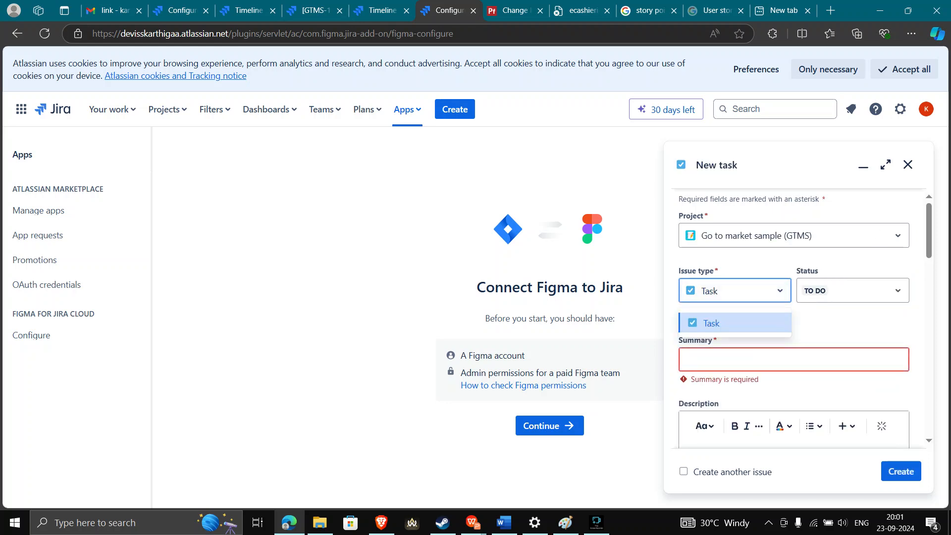
{"action": "left_click", "coordinate": [735, 323]}
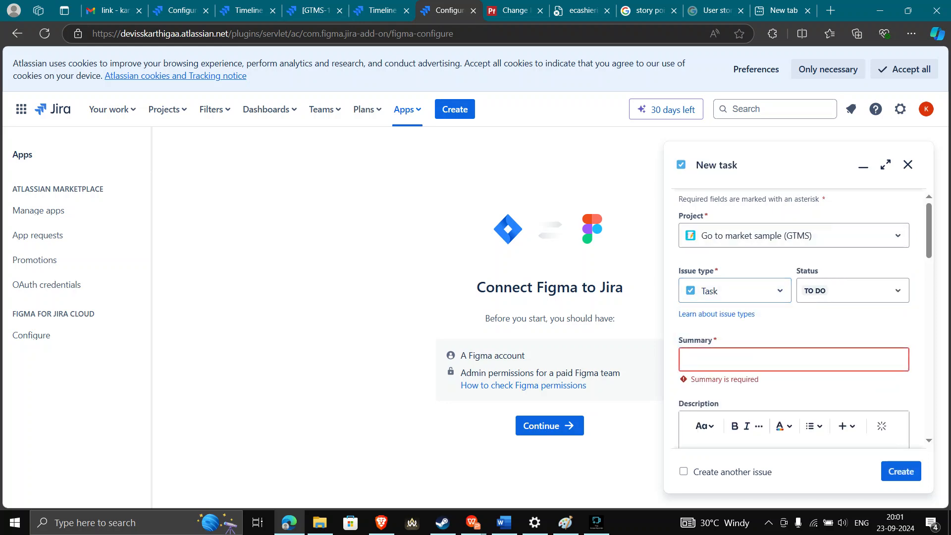
{"action": "mouse_move", "coordinate": [289, 523]}
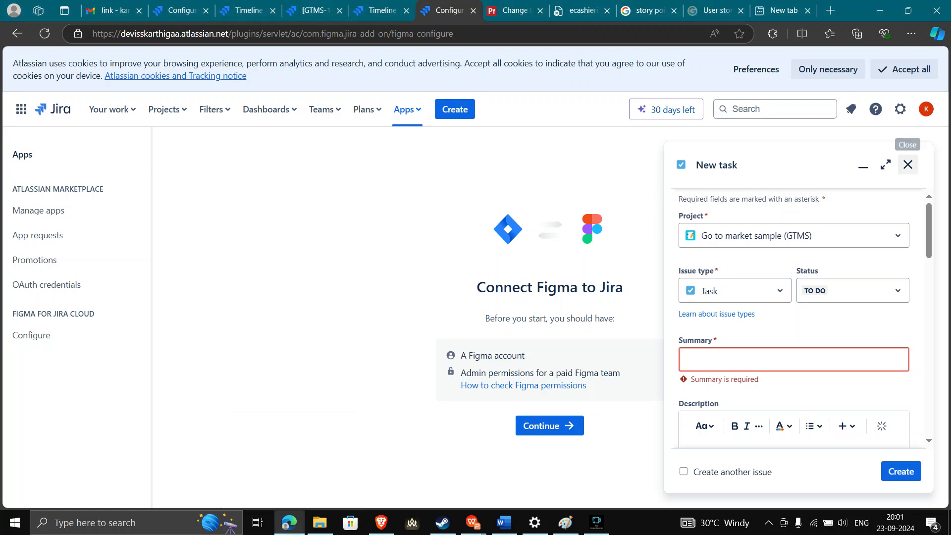
{"action": "left_click", "coordinate": [907, 164]}
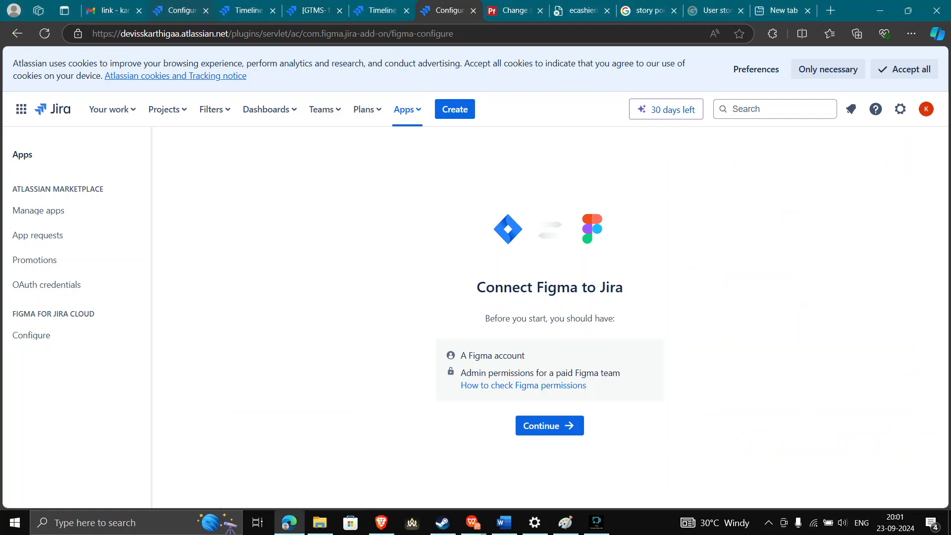
{"action": "left_click", "coordinate": [181, 11]}
{"action": "left_click", "coordinate": [448, 10]}
View the Change Health Care (SCRUM) timeline and board, then open Marketplace Login from Assigned to me
{"action": "left_click", "coordinate": [382, 11]}
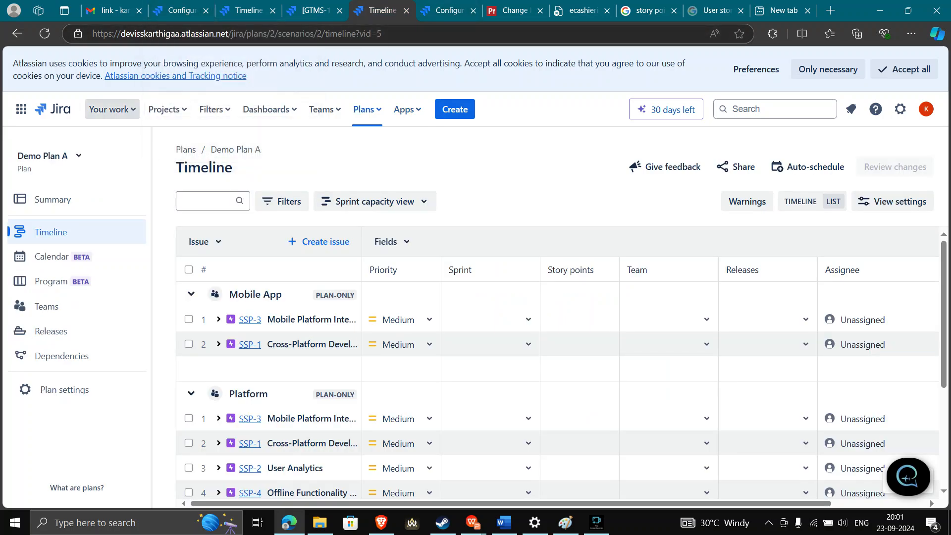
{"action": "left_click", "coordinate": [165, 109]}
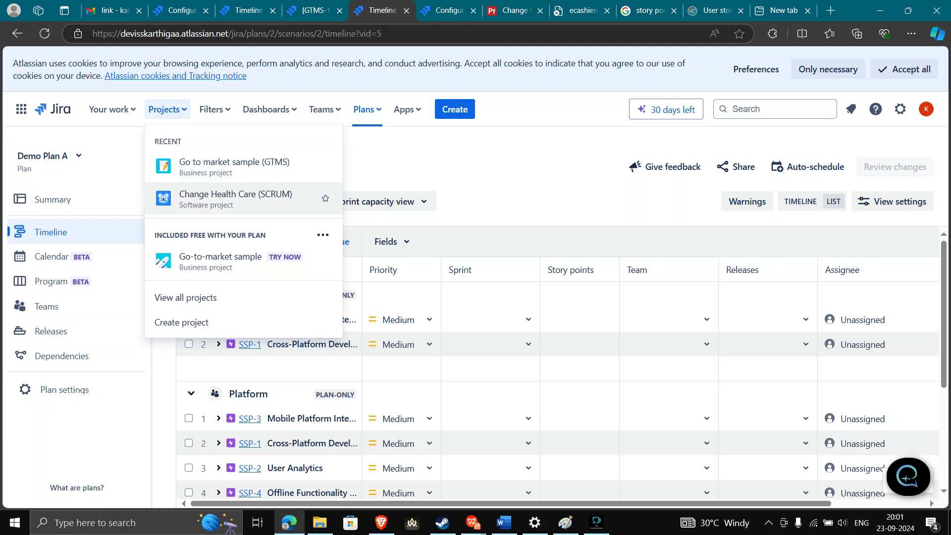
{"action": "left_click", "coordinate": [236, 198]}
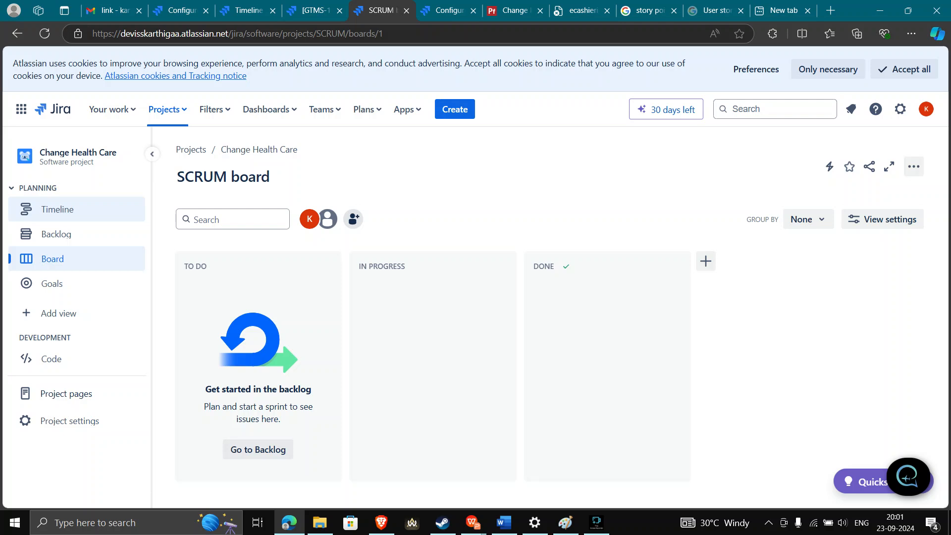
{"action": "left_click", "coordinate": [57, 209]}
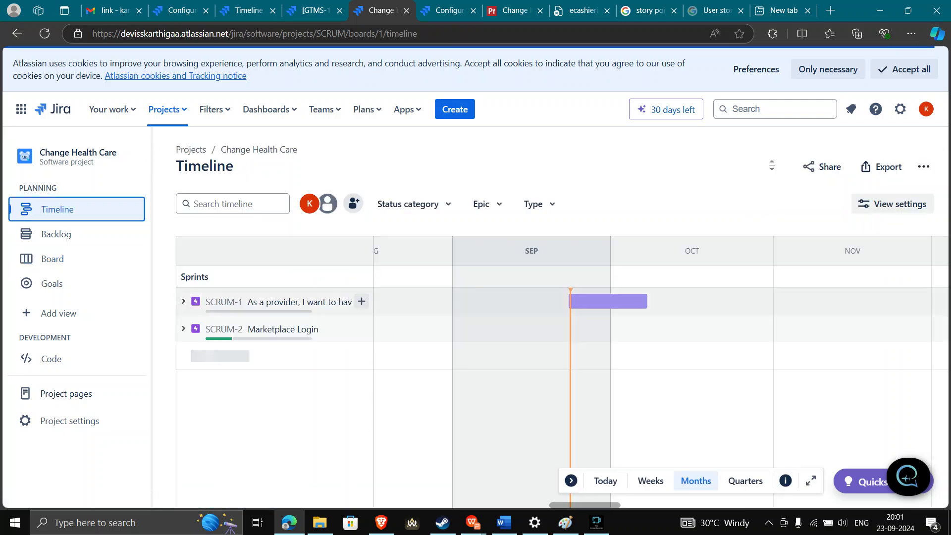
{"action": "left_click", "coordinate": [52, 258]}
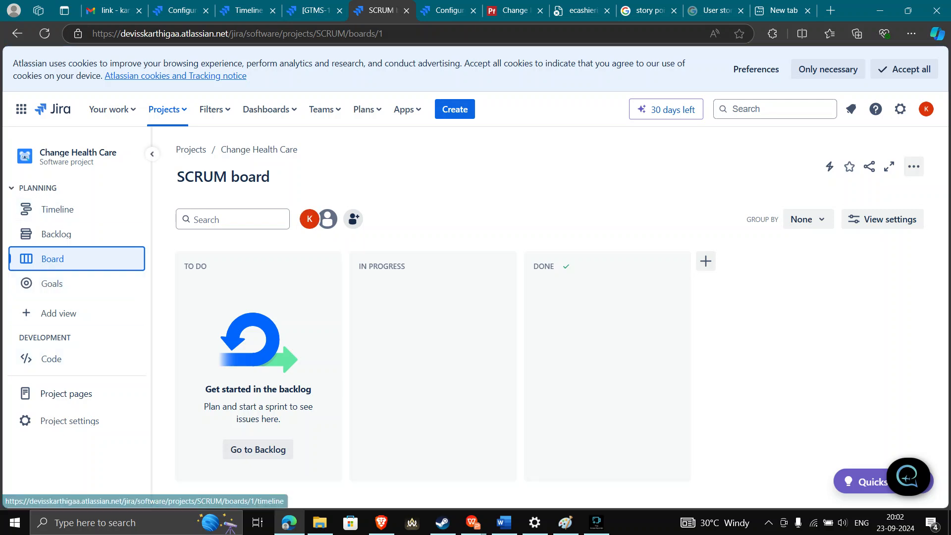
{"action": "left_click", "coordinate": [112, 109]}
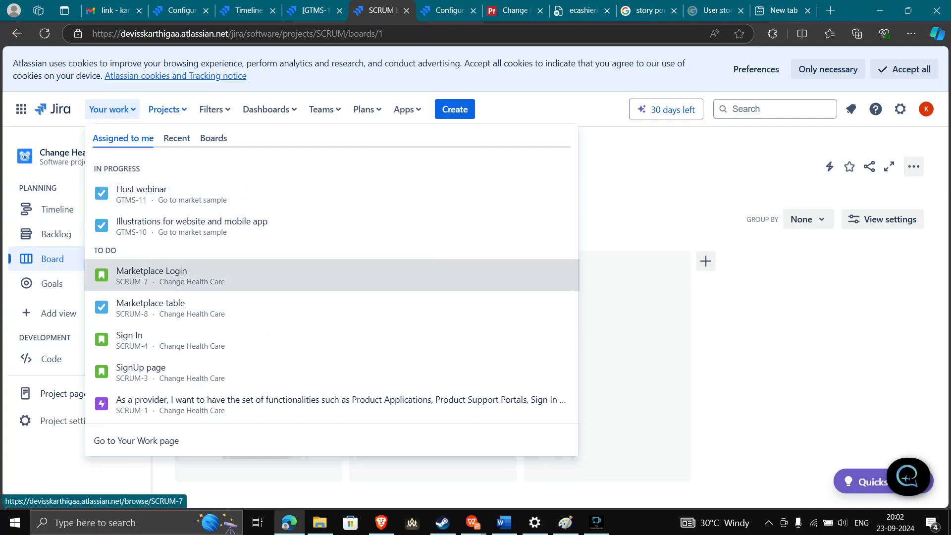
{"action": "left_click", "coordinate": [223, 276]}
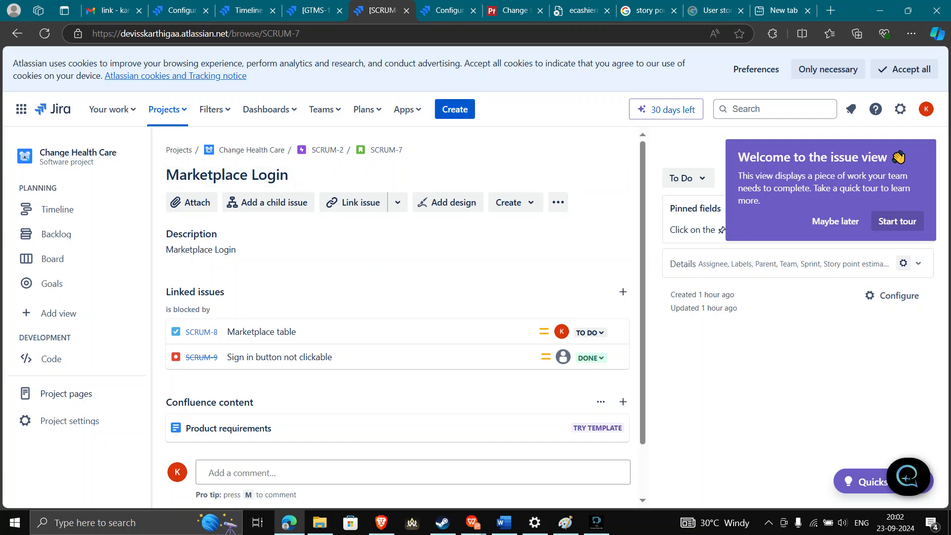
Create a new Change Health Care issue as a Story with the summary 'Login'
{"action": "left_click", "coordinate": [455, 109]}
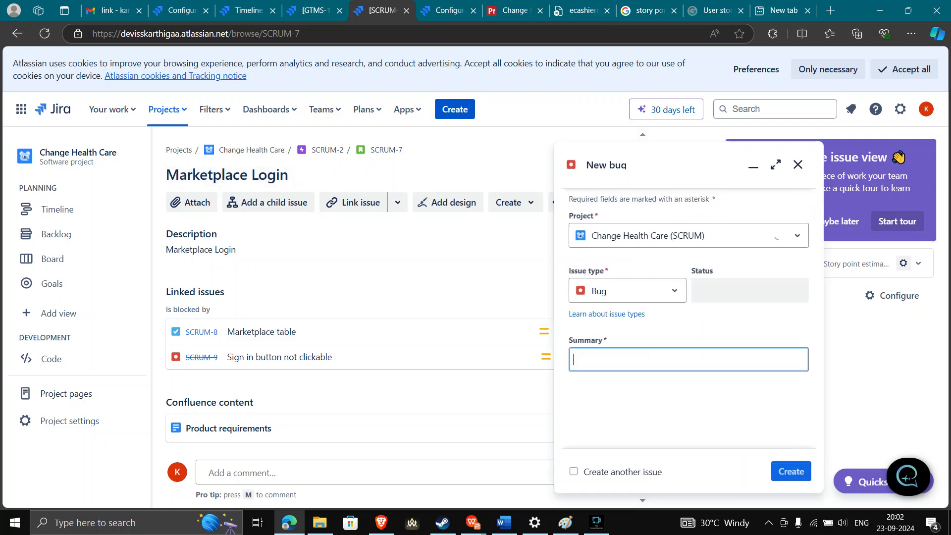
{"action": "left_click", "coordinate": [625, 291]}
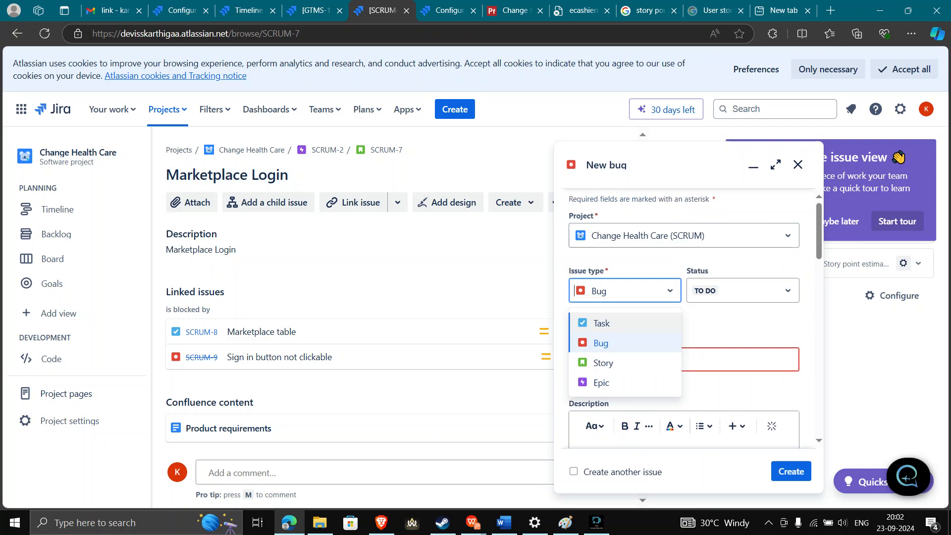
{"action": "left_click", "coordinate": [603, 363]}
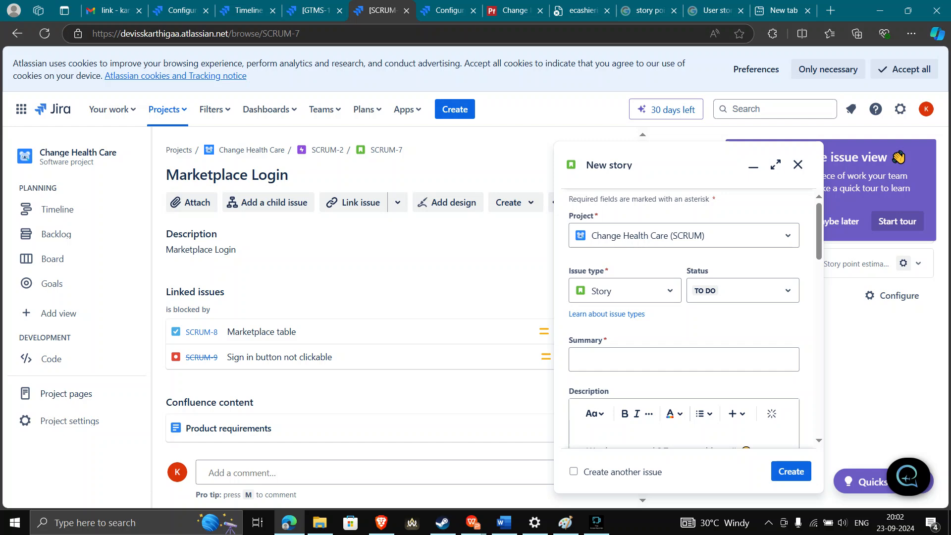
{"action": "left_click", "coordinate": [683, 360]}
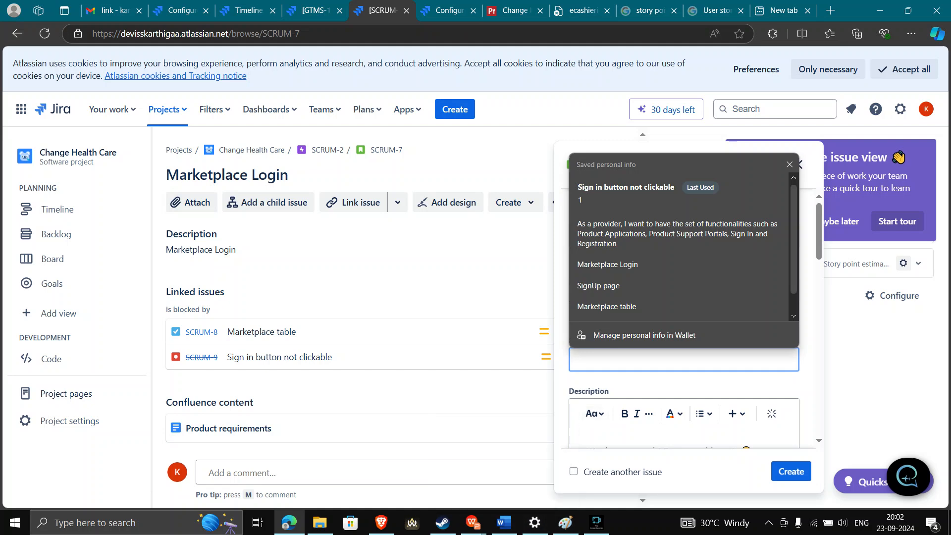
{"action": "type", "text": "Login"}
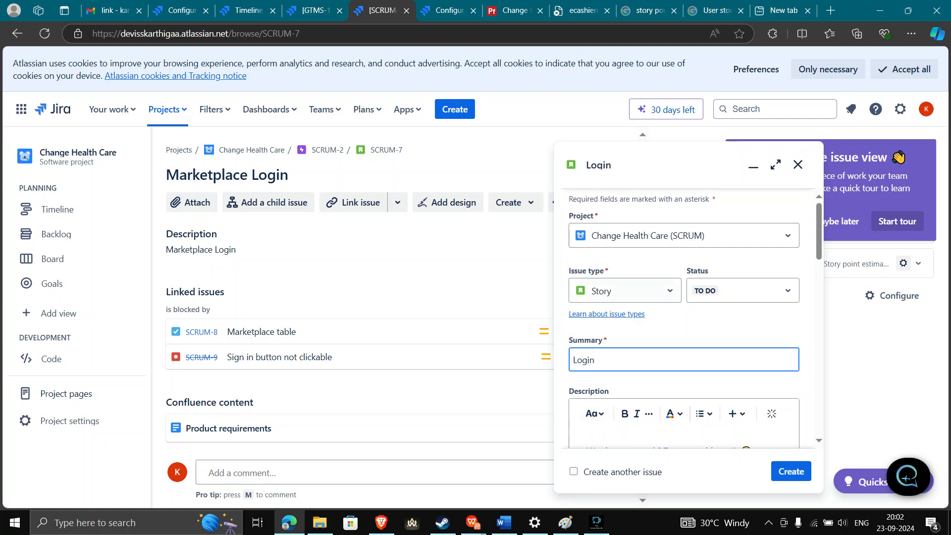
{"action": "scroll", "coordinate": [683, 317], "scroll_direction": "down", "scroll_amount": 2}
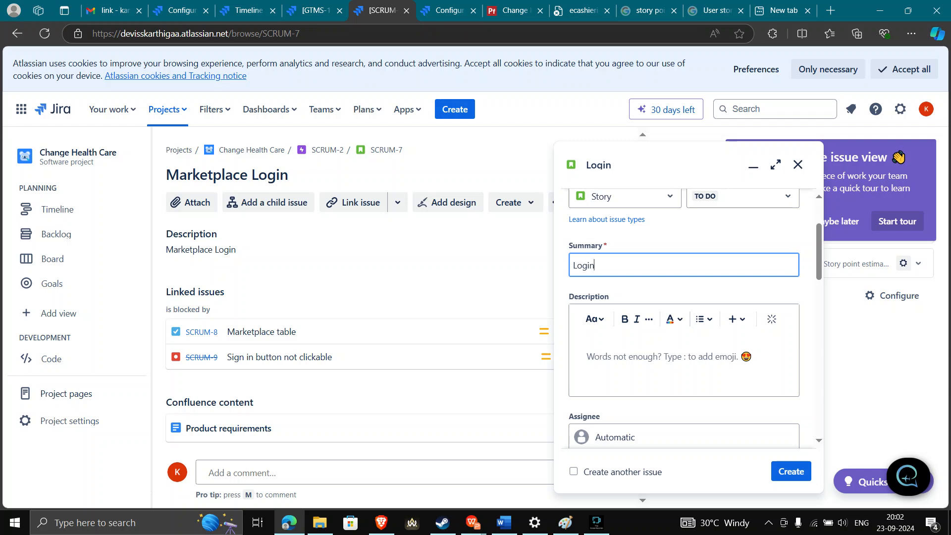
{"action": "key", "text": "Tab"}
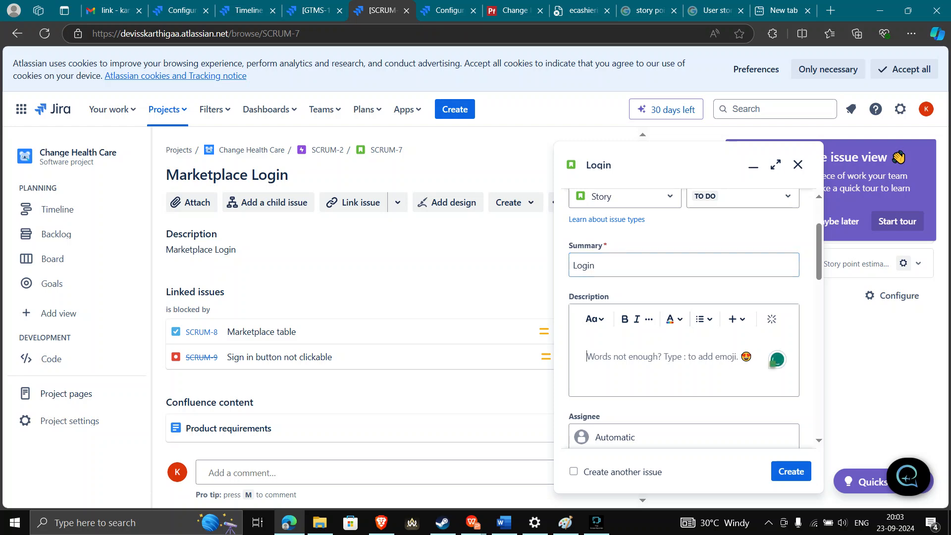
{"action": "scroll", "coordinate": [683, 317], "scroll_direction": "down", "scroll_amount": 2}
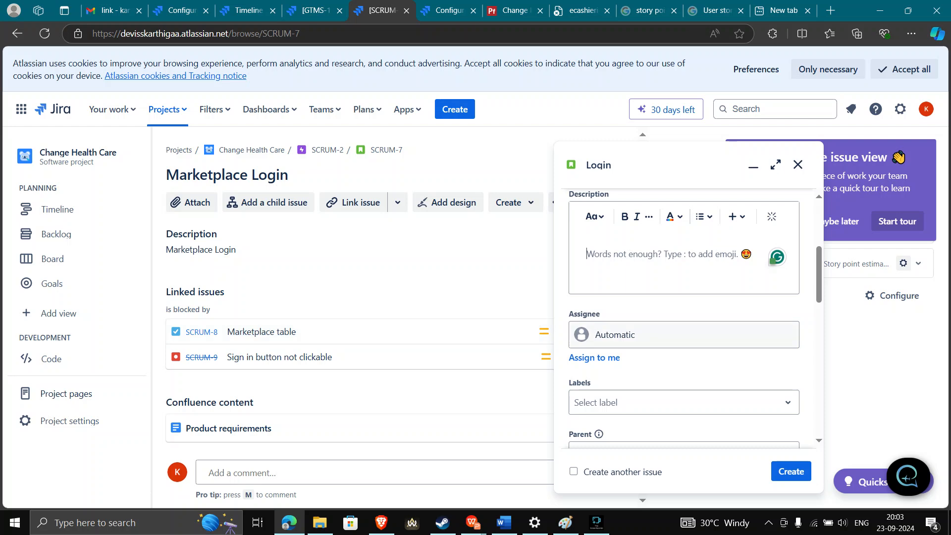
{"action": "scroll", "coordinate": [683, 317], "scroll_direction": "down", "scroll_amount": 5}
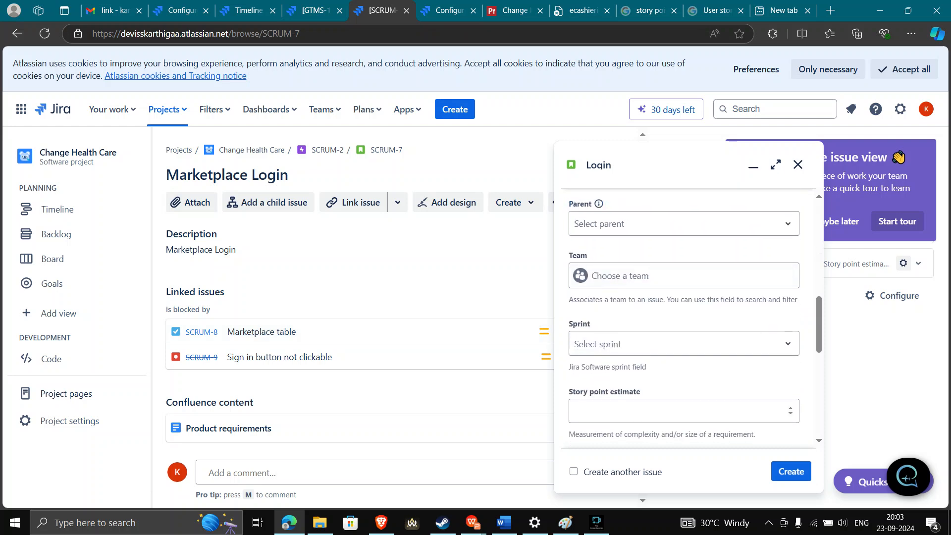
{"action": "left_click", "coordinate": [473, 523]}
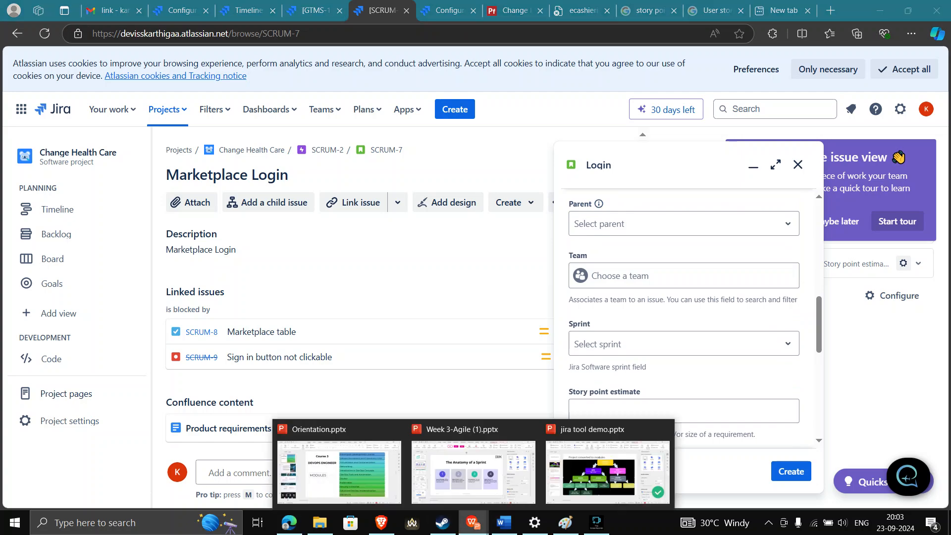
{"action": "left_click", "coordinate": [473, 470]}
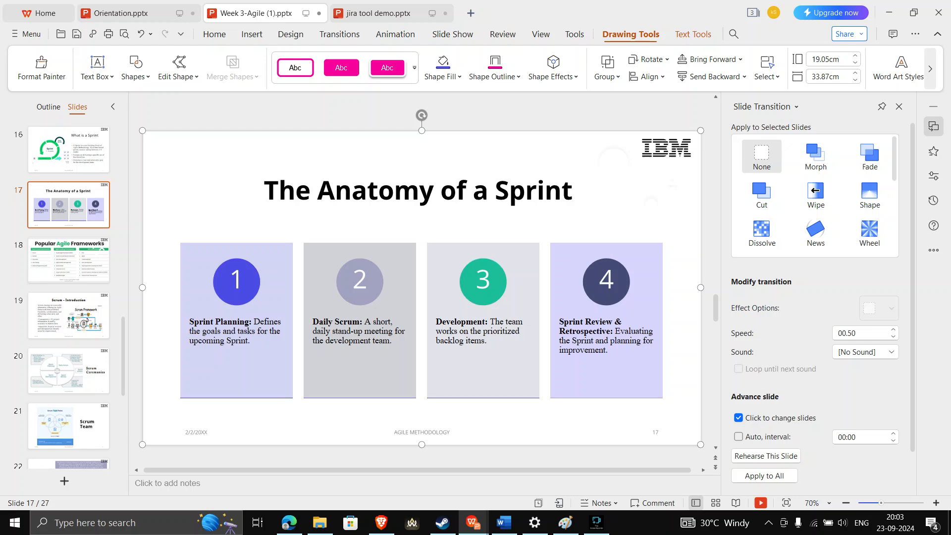
{"action": "left_click", "coordinate": [371, 13]}
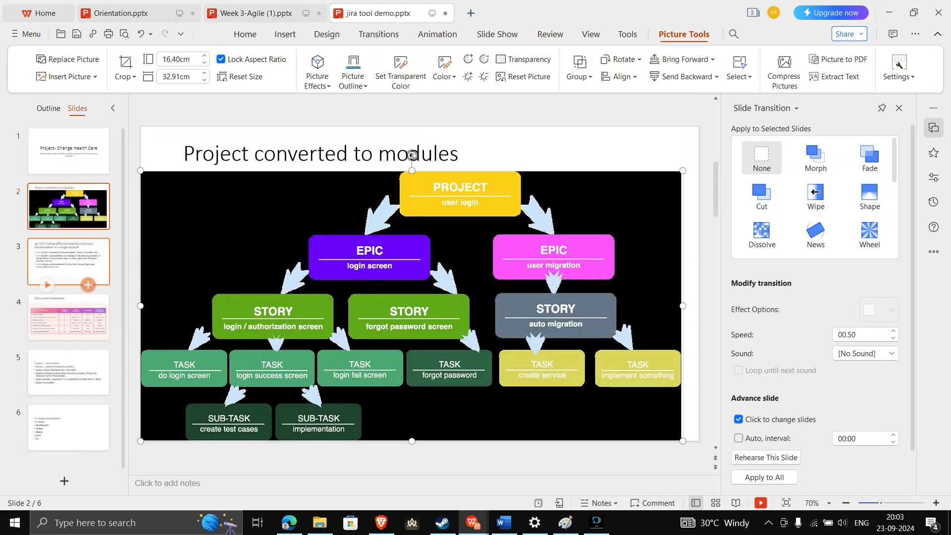
{"action": "left_click", "coordinate": [71, 214]}
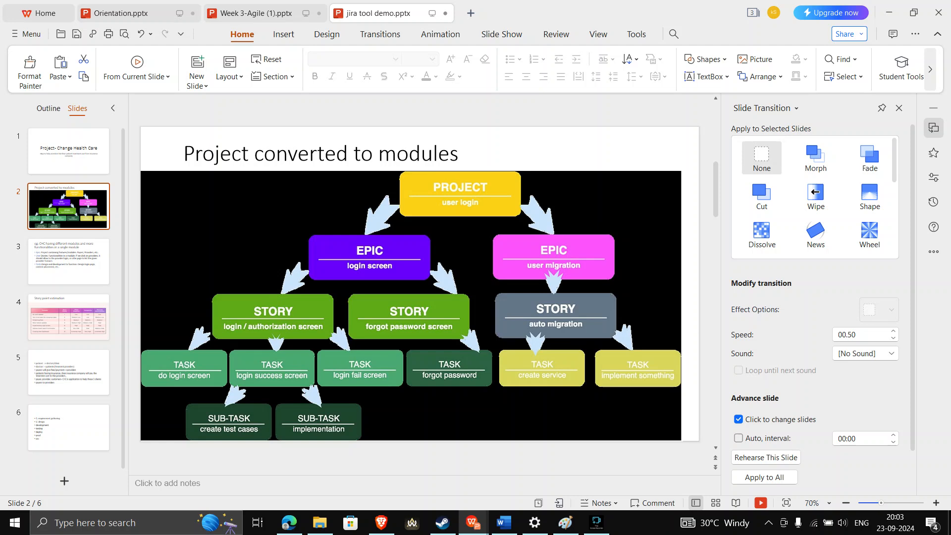
{"action": "left_click", "coordinate": [411, 305]}
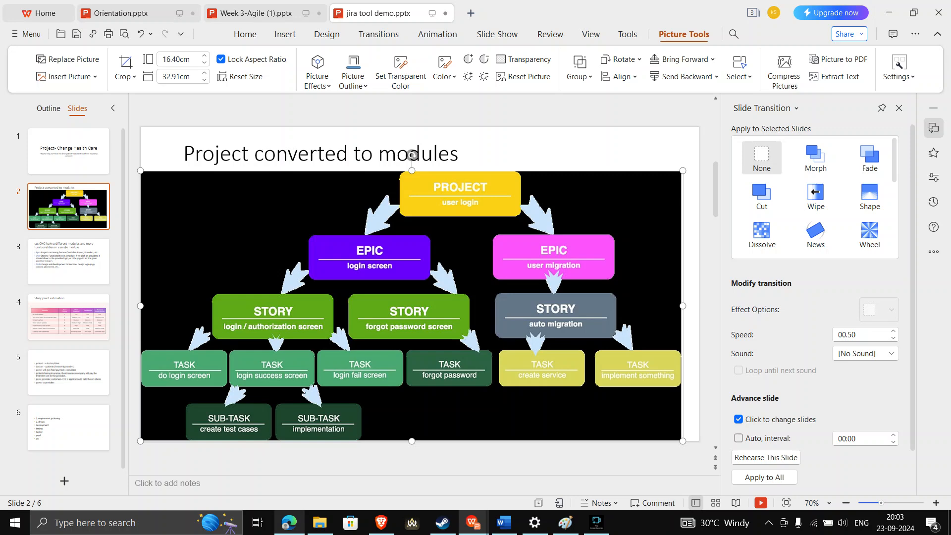
{"action": "left_click", "coordinate": [289, 523]}
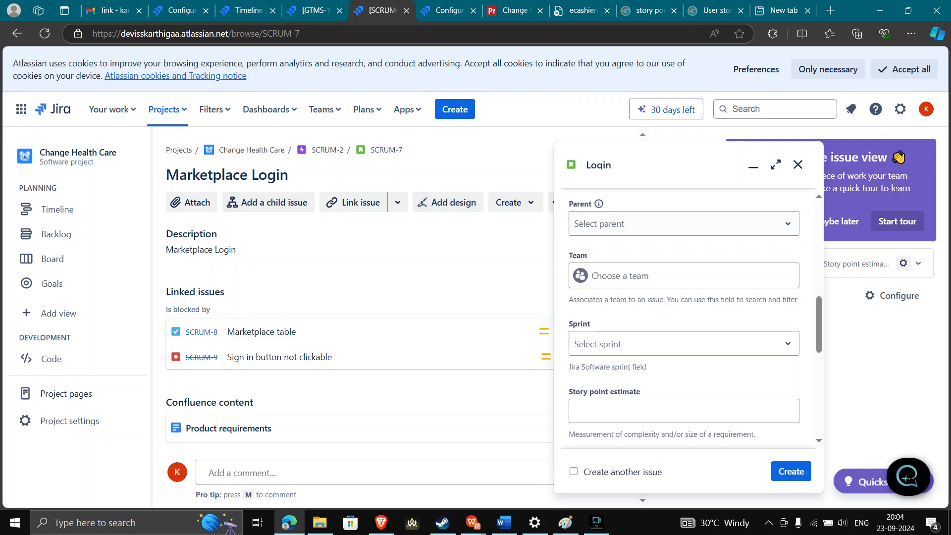
Change the issue type to Task and set the summary to 'Marketplace table'
{"action": "scroll", "coordinate": [683, 317], "scroll_direction": "up", "scroll_amount": 3}
{"action": "scroll", "coordinate": [684, 317], "scroll_direction": "up", "scroll_amount": 5}
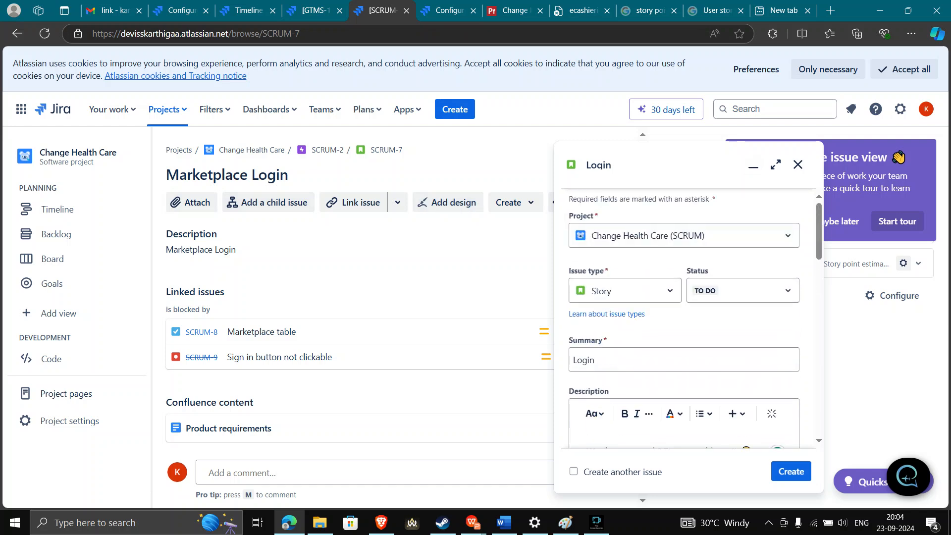
{"action": "left_click", "coordinate": [625, 290]}
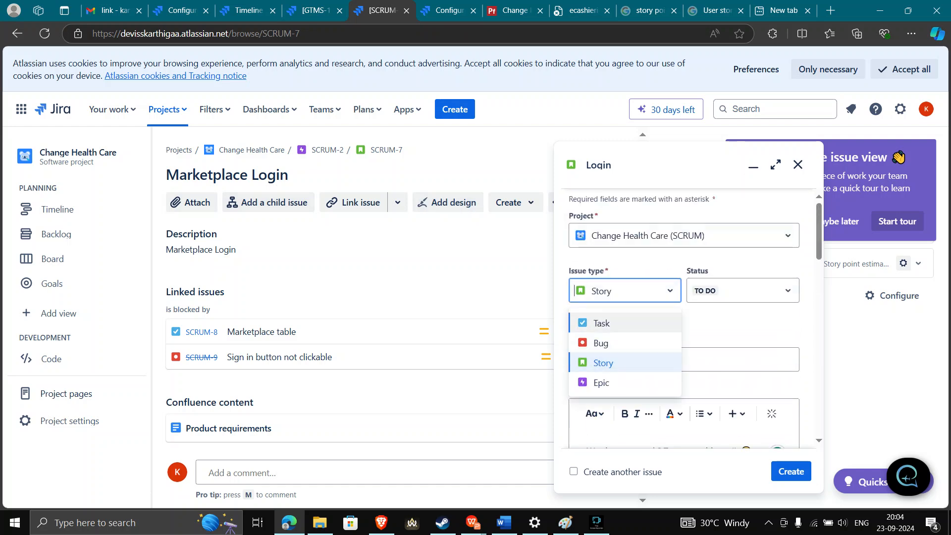
{"action": "left_click", "coordinate": [601, 323]}
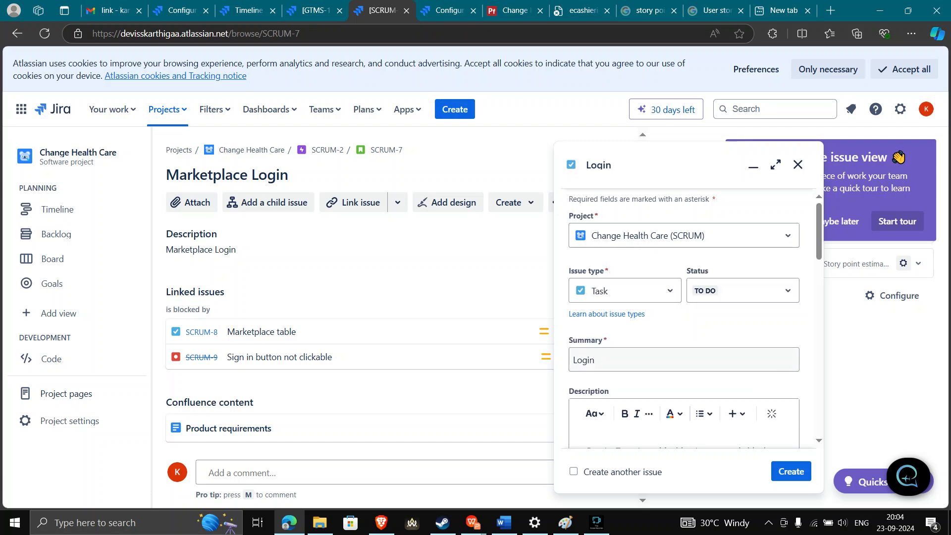
{"action": "type", "text": "Table"}
{"action": "key", "text": "BackSpace"}
{"action": "key", "text": "BackSpace"}
{"action": "key", "text": "BackSpace"}
{"action": "key", "text": "BackSpace"}
{"action": "key", "text": "BackSpace"}
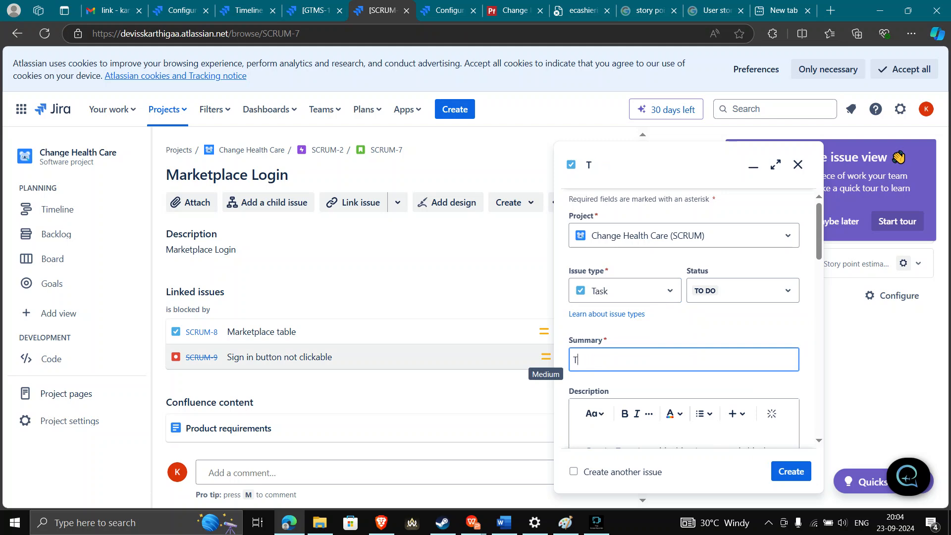
{"action": "type", "text": "mark"}
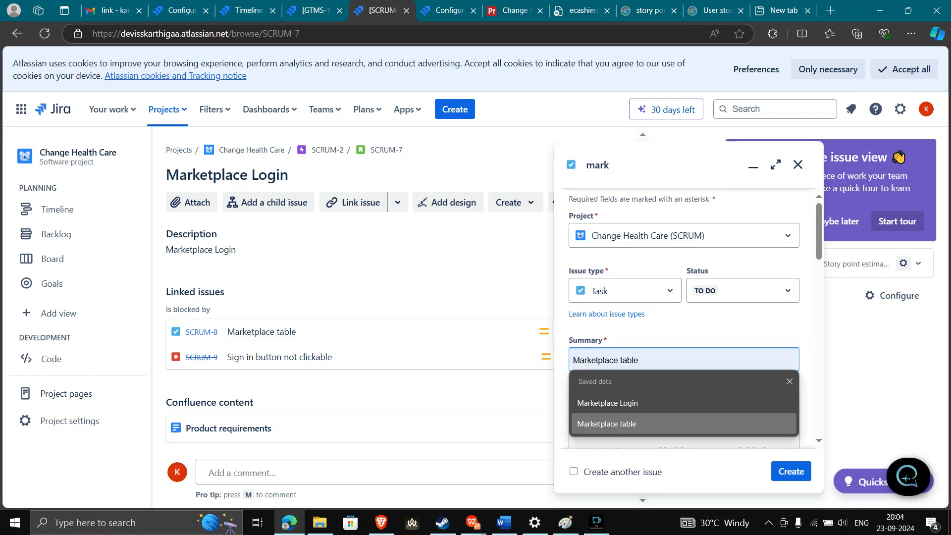
{"action": "key", "text": "Return"}
{"action": "key", "text": "Tab"}
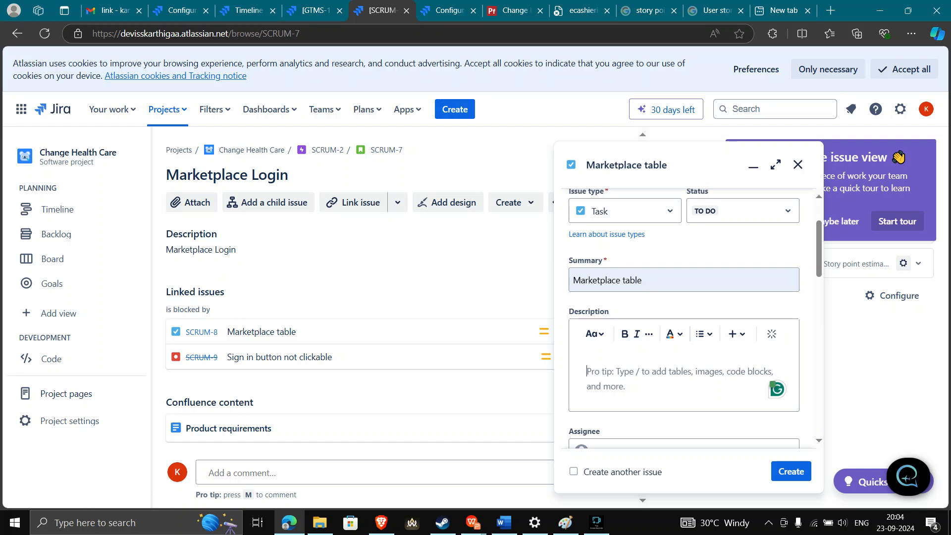
{"action": "scroll", "coordinate": [683, 317], "scroll_direction": "down", "scroll_amount": 3}
{"action": "scroll", "coordinate": [683, 317], "scroll_direction": "down", "scroll_amount": 3}
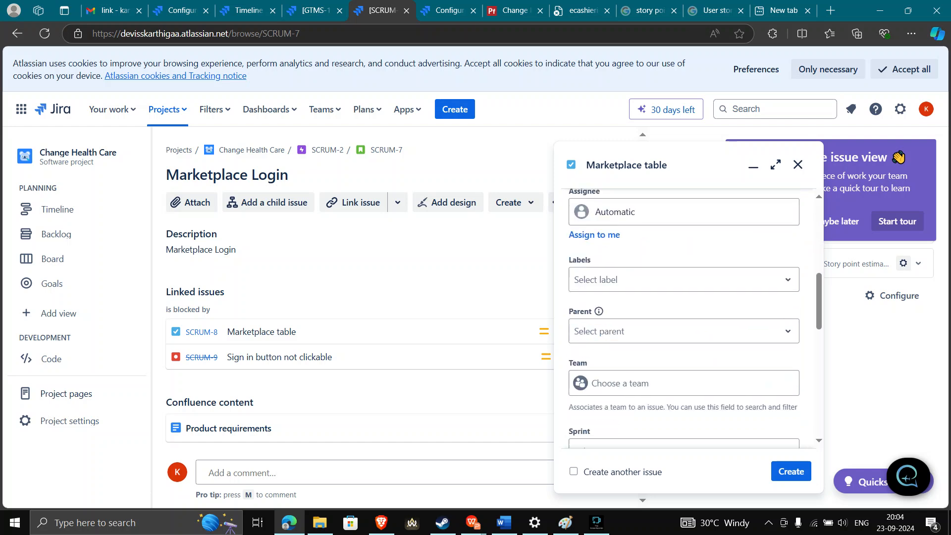
Add the product label and make SCRUM-1 the parent issue
{"action": "left_click", "coordinate": [683, 255]}
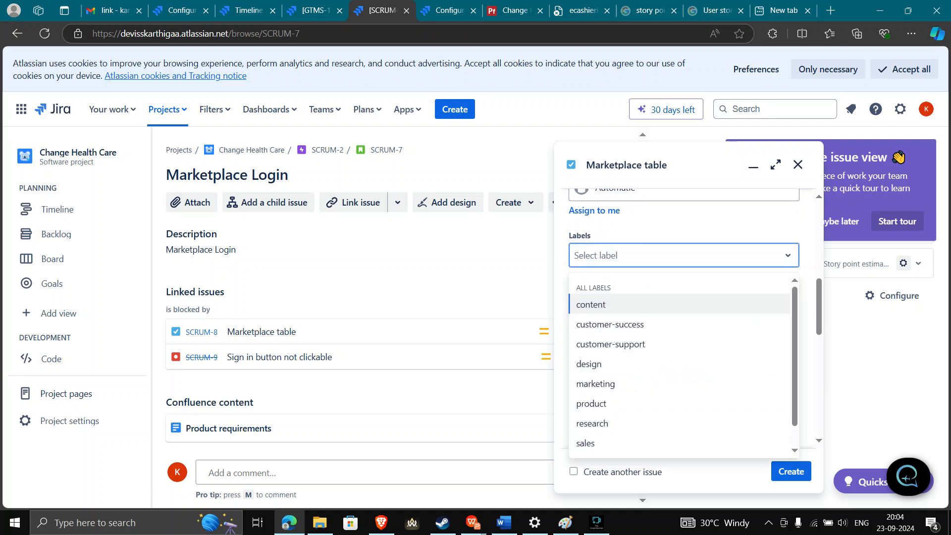
{"action": "key", "text": "Down"}
{"action": "key", "text": "Down"}
{"action": "key", "text": "Down"}
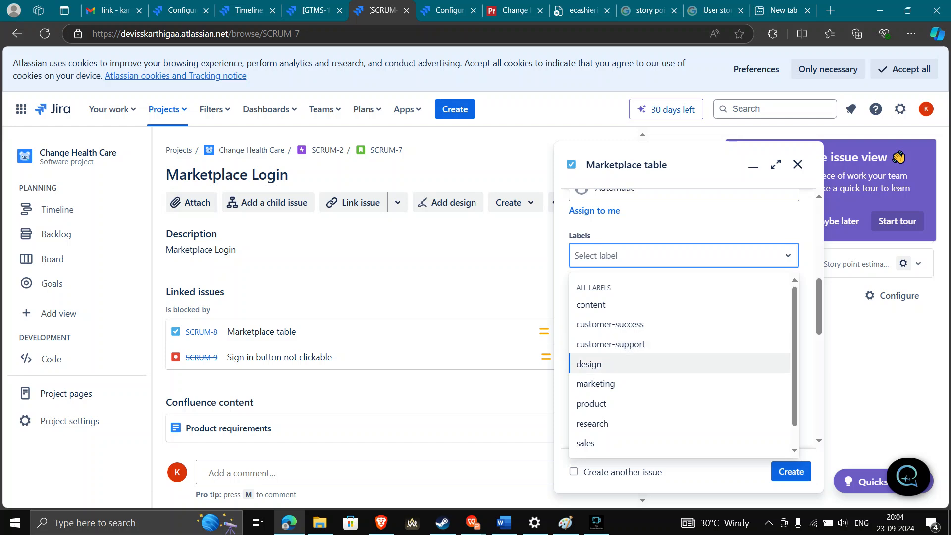
{"action": "key", "text": "Down"}
{"action": "key", "text": "Down"}
{"action": "key", "text": "Return"}
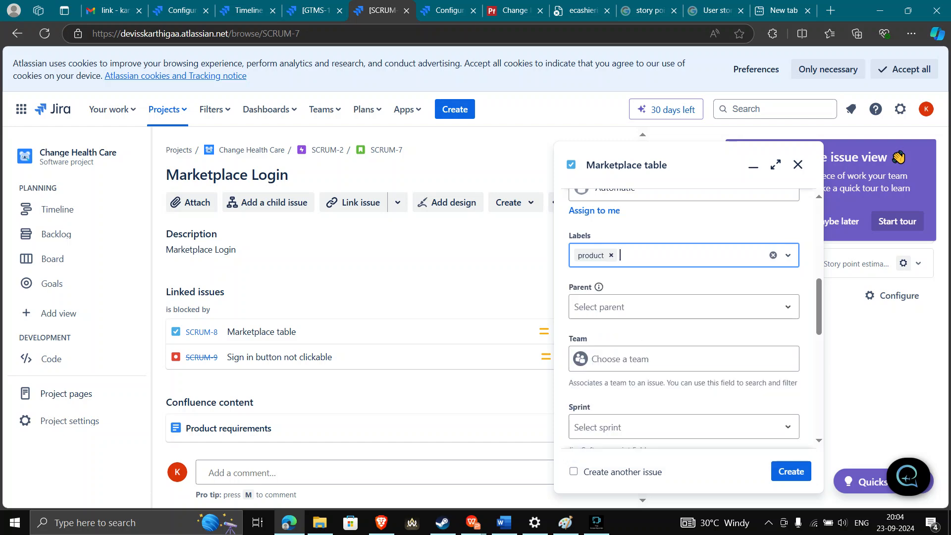
{"action": "left_click", "coordinate": [683, 307]}
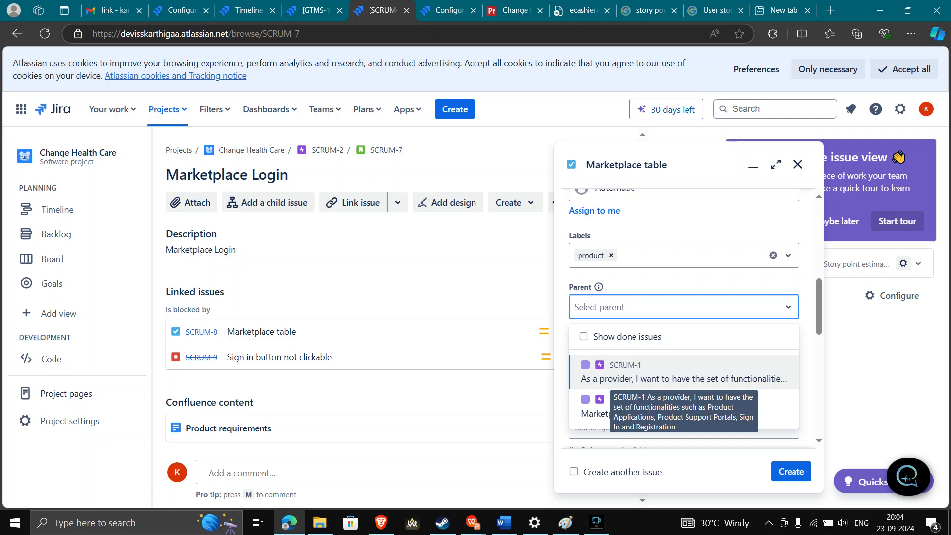
{"action": "key", "text": "Return"}
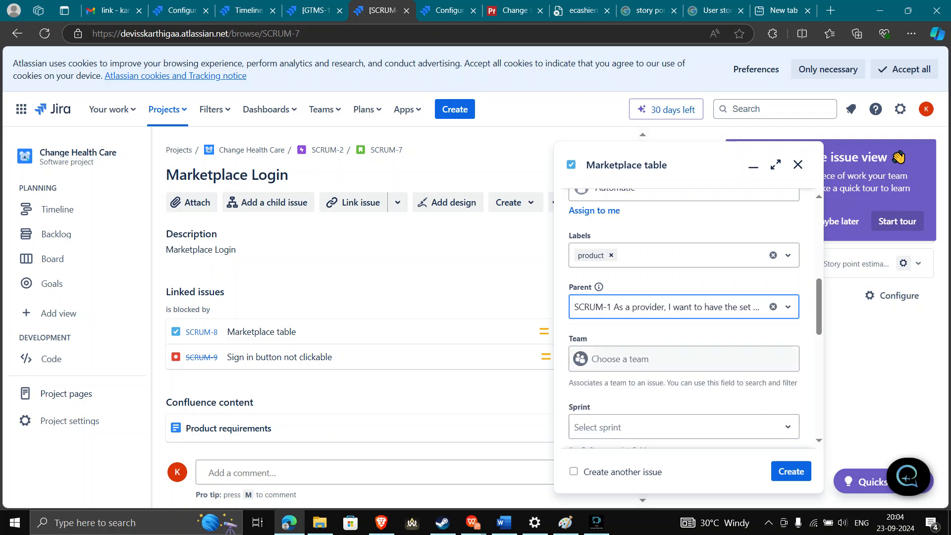
Put the issue into SCRUM Sprint 1 and select the Story point estimate field
{"action": "scroll", "coordinate": [683, 358], "scroll_direction": "down", "scroll_amount": 2}
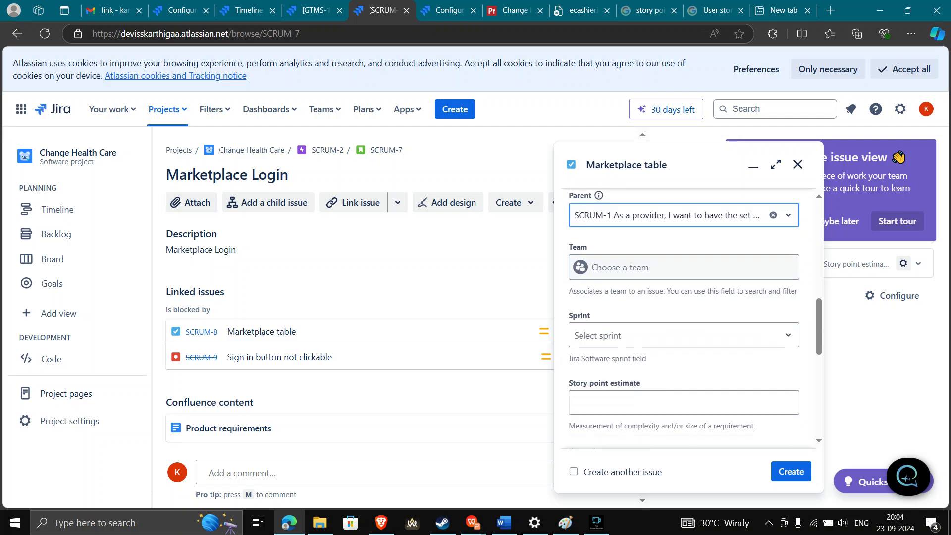
{"action": "left_click", "coordinate": [684, 333]}
{"action": "key", "text": "Down"}
{"action": "key", "text": "Return"}
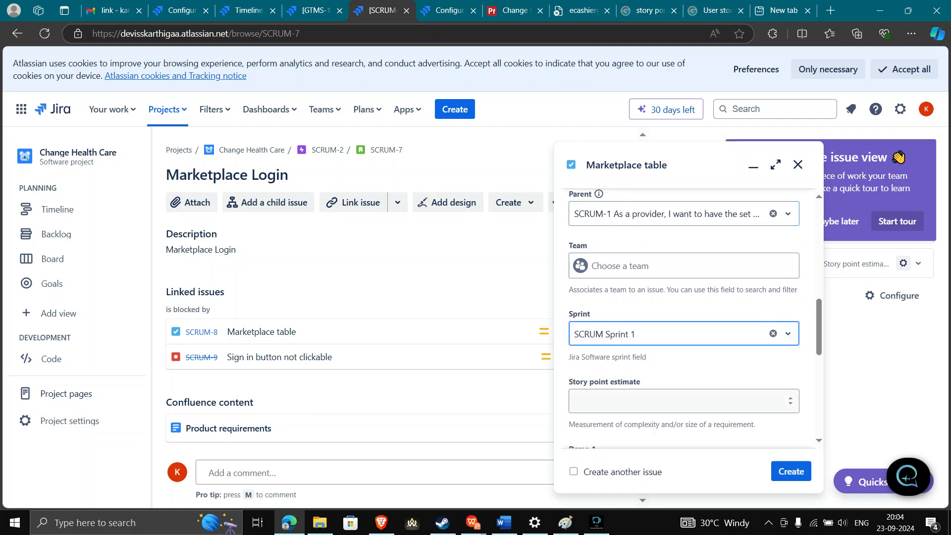
{"action": "scroll", "coordinate": [683, 400], "scroll_direction": "down", "scroll_amount": 2}
{"action": "left_click", "coordinate": [683, 292]}
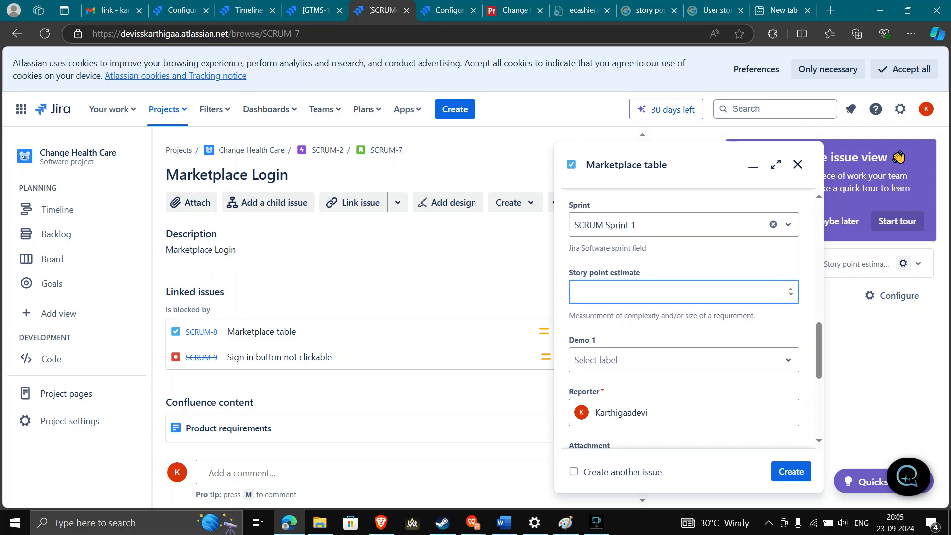
{"action": "left_click", "coordinate": [693, 225]}
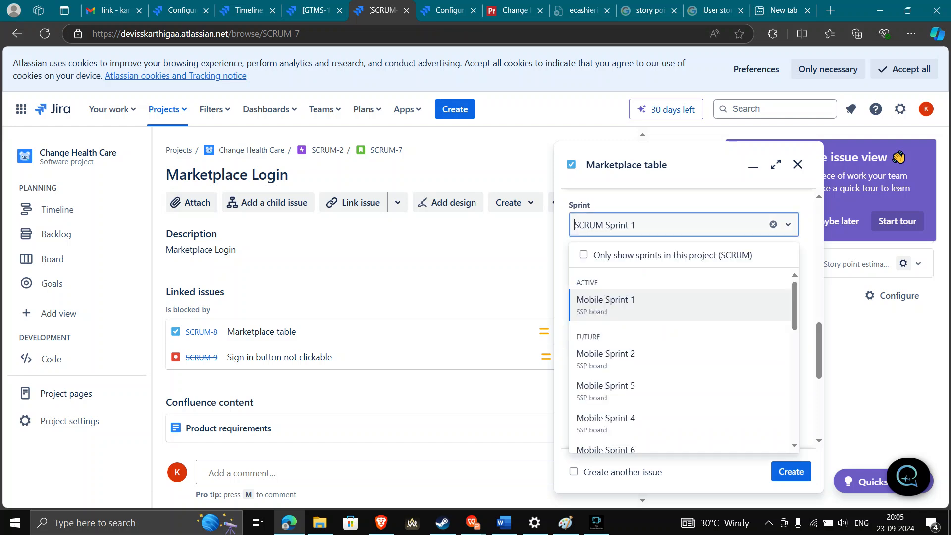
{"action": "left_click", "coordinate": [693, 225]}
{"action": "left_click", "coordinate": [684, 292]}
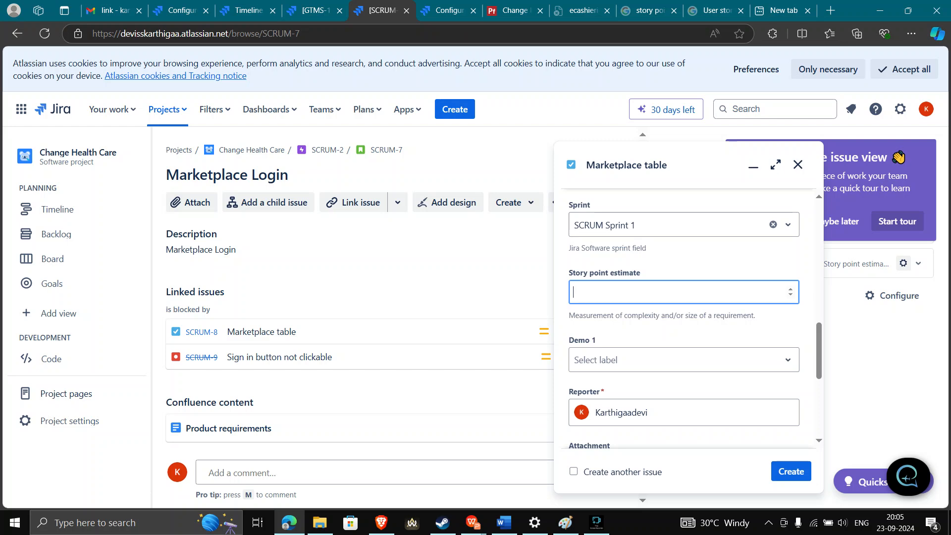
{"action": "left_click", "coordinate": [683, 360]}
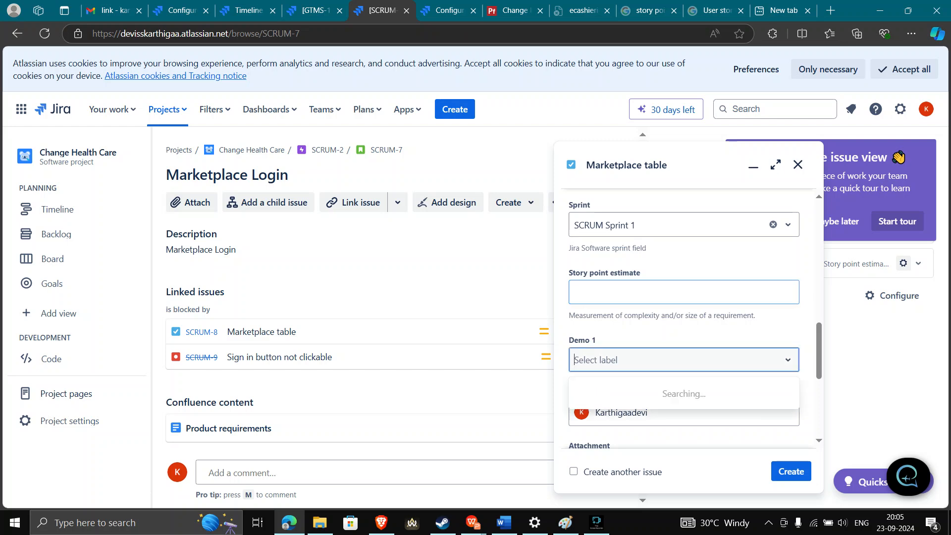
{"action": "scroll", "coordinate": [684, 317], "scroll_direction": "down", "scroll_amount": 4}
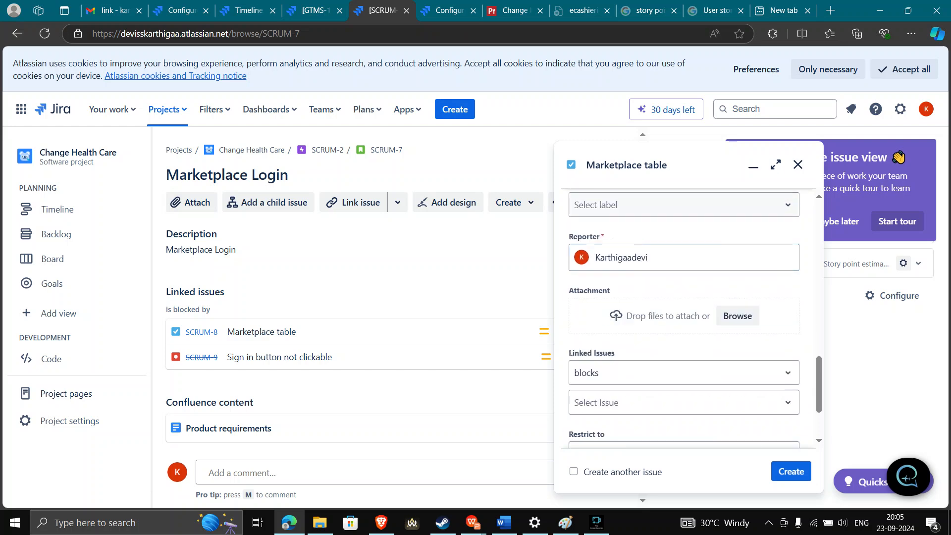
{"action": "scroll", "coordinate": [693, 317], "scroll_direction": "down", "scroll_amount": 1}
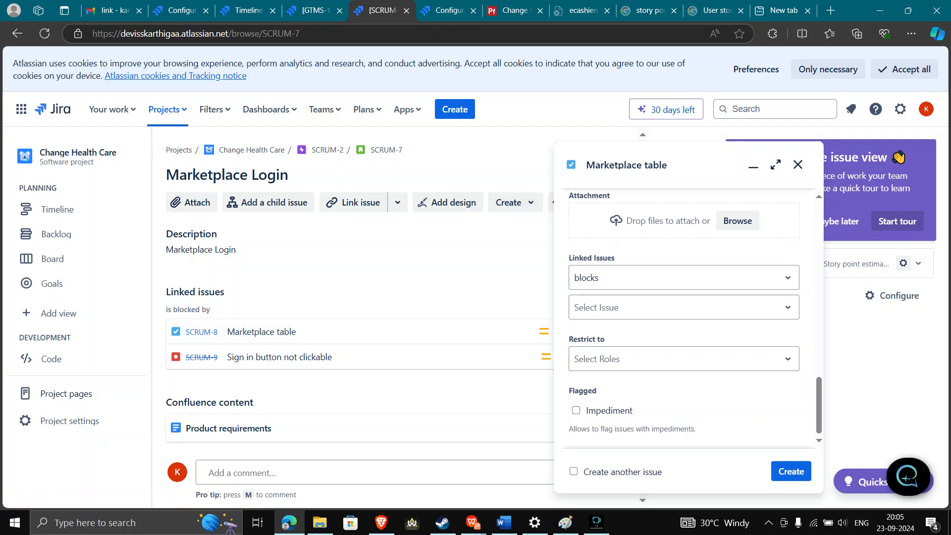
Discard the unfinished Marketplace table issue form, then bring up the Your work list
{"action": "left_click", "coordinate": [797, 165]}
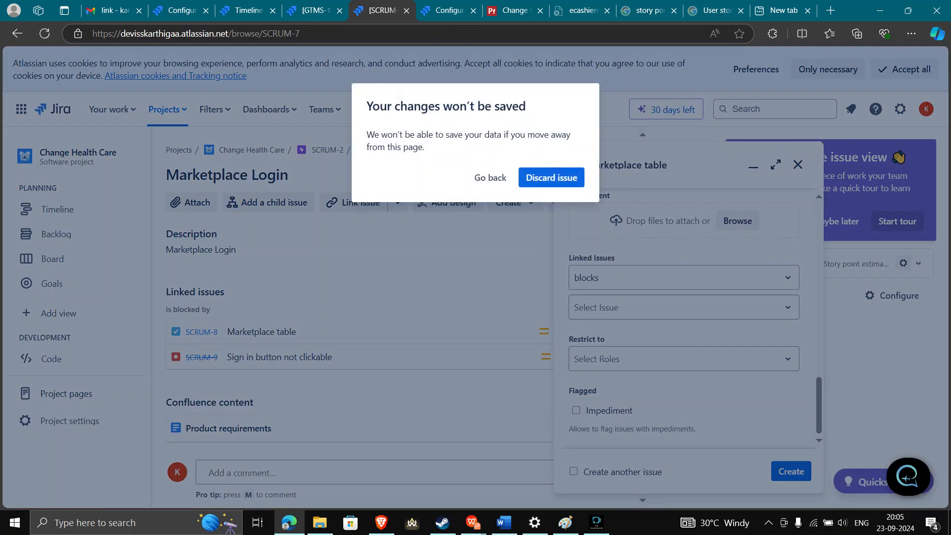
{"action": "left_click", "coordinate": [551, 177]}
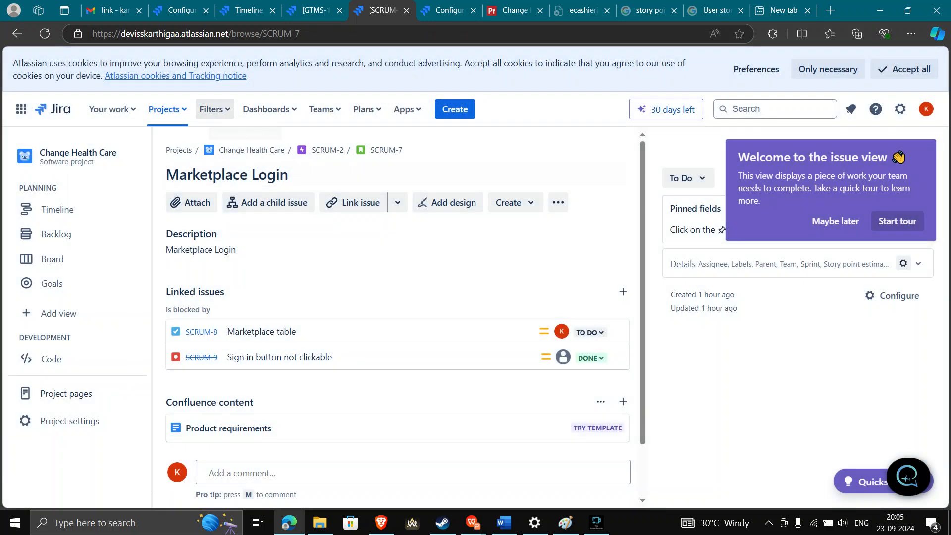
{"action": "left_click", "coordinate": [111, 109]}
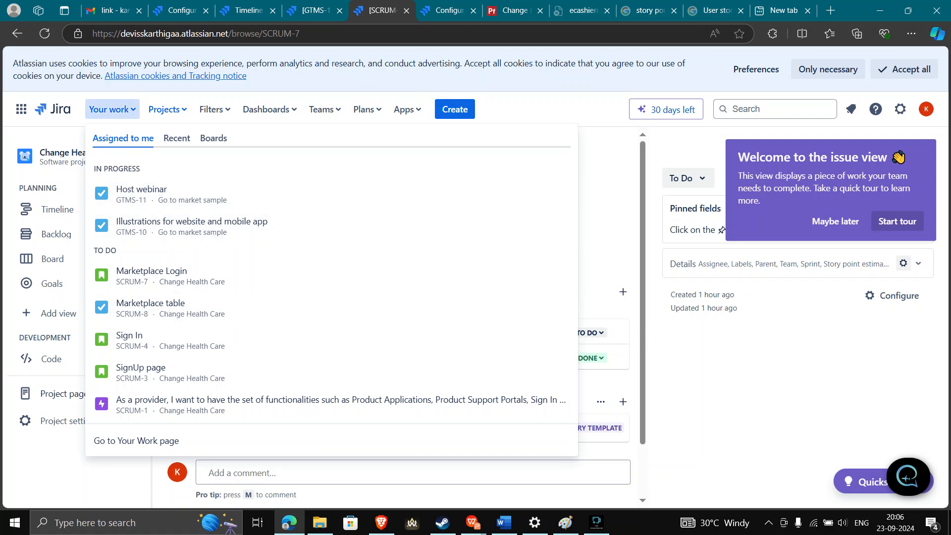
Look through recent projects and saved filters, then open the CHC workflow dashboard
{"action": "left_click", "coordinate": [167, 109]}
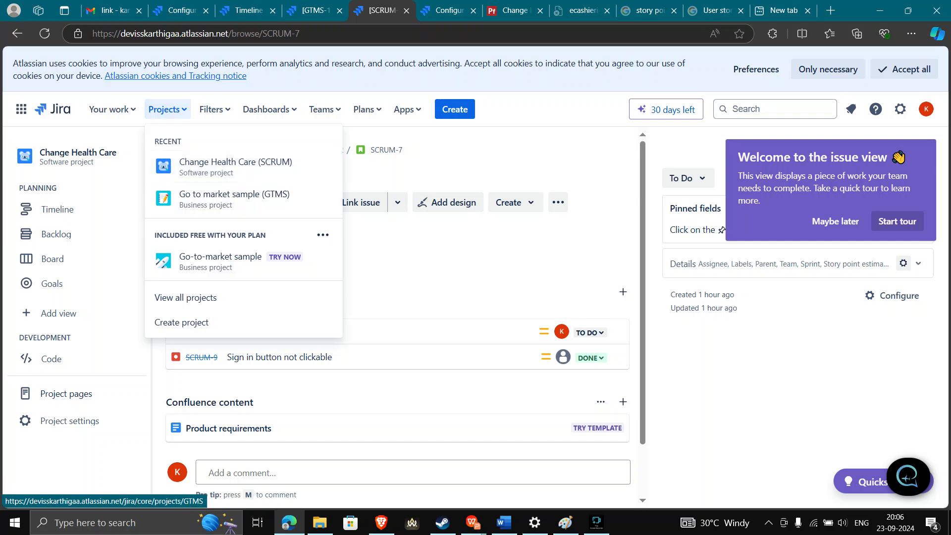
{"action": "left_click", "coordinate": [215, 110]}
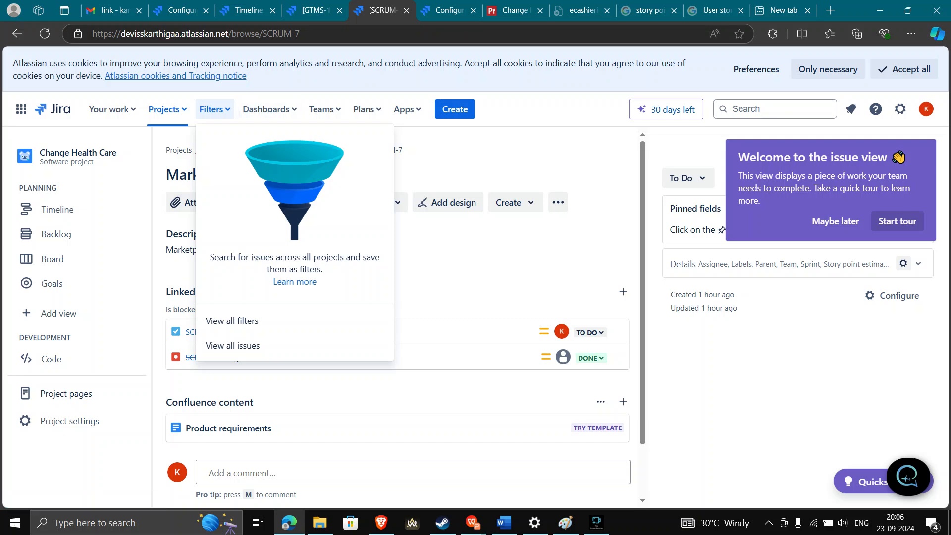
{"action": "left_click", "coordinate": [268, 109]}
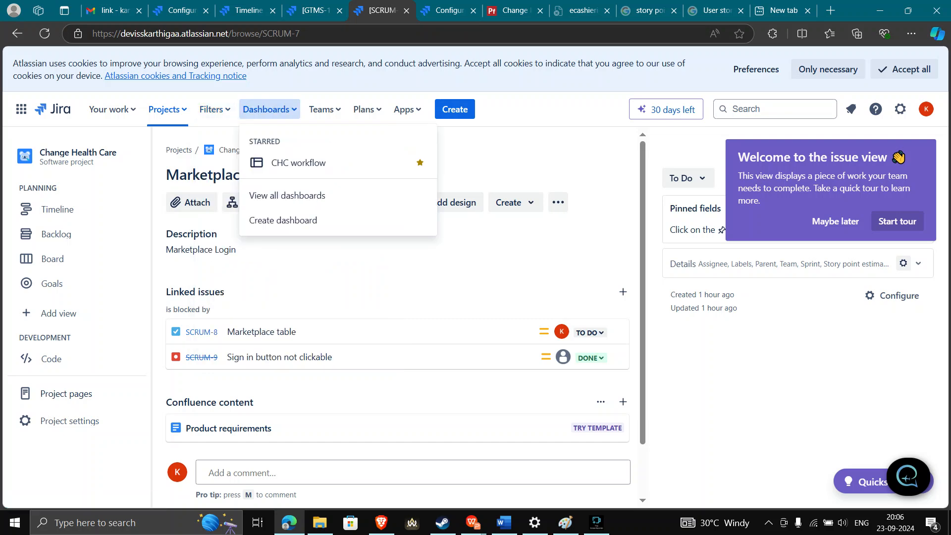
{"action": "left_click", "coordinate": [298, 163]}
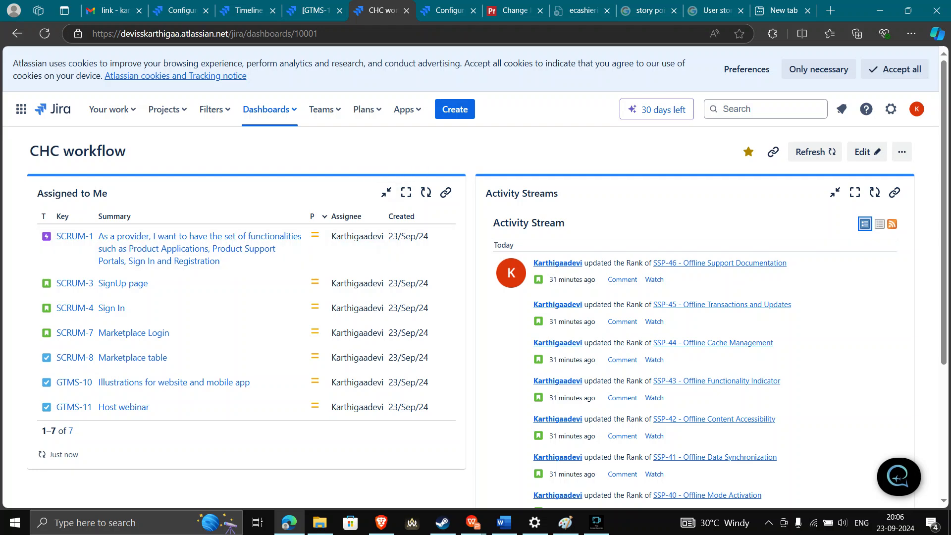
{"action": "left_click_drag", "start_coordinate": [30, 151], "coordinate": [126, 150]}
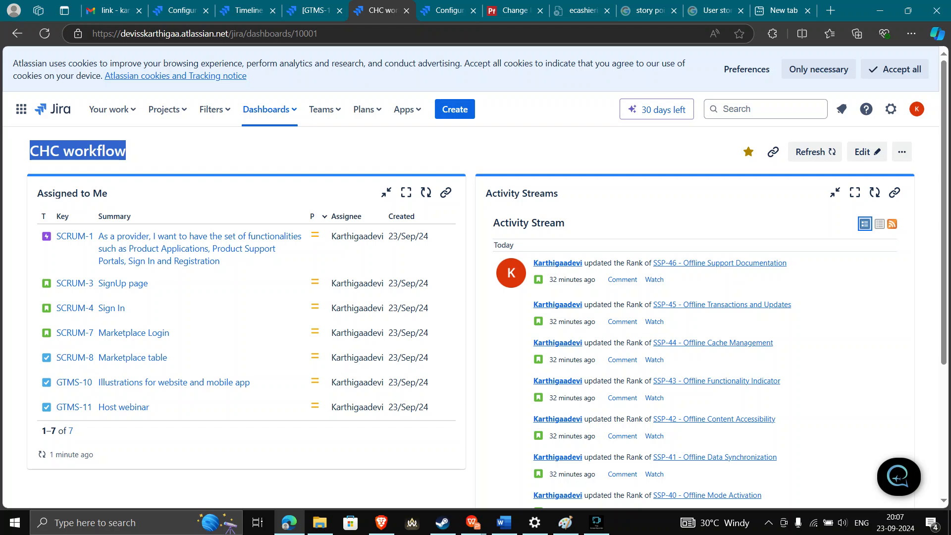
{"action": "scroll", "coordinate": [475, 297], "scroll_direction": "down", "scroll_amount": 4}
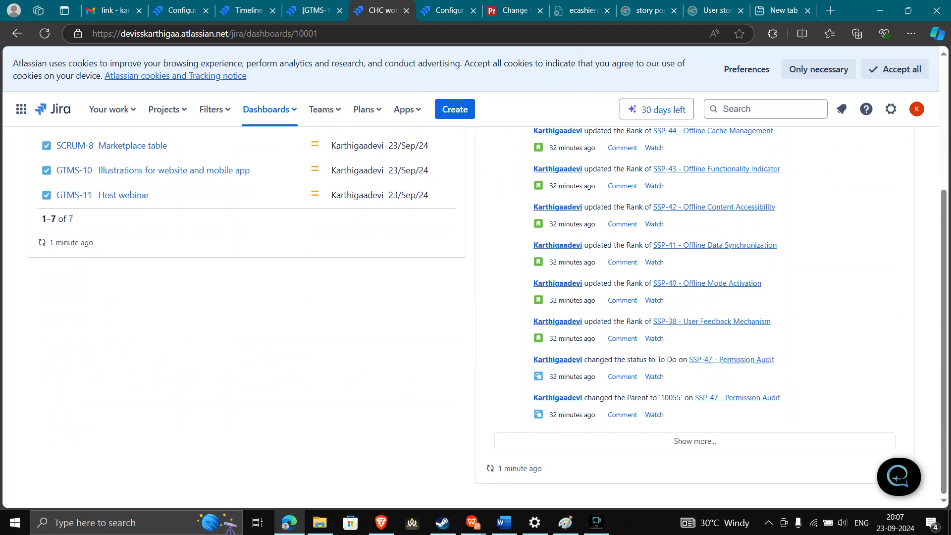
{"action": "scroll", "coordinate": [475, 297], "scroll_direction": "up", "scroll_amount": 4}
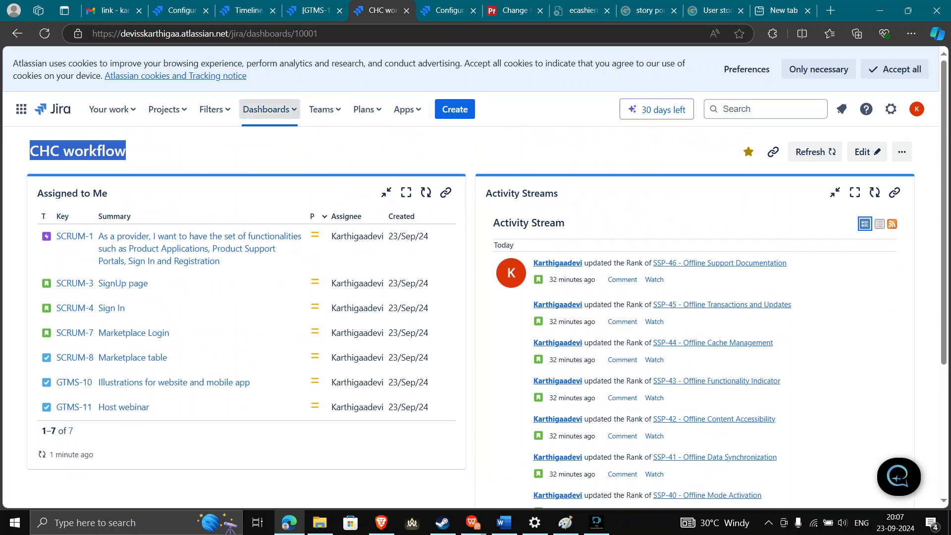
{"action": "left_click", "coordinate": [324, 109]}
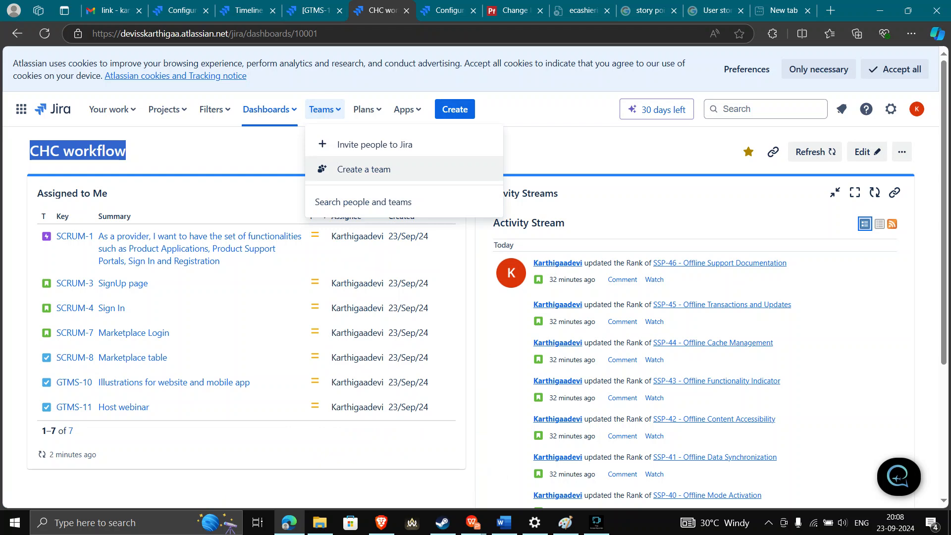
List all plans, showing CHC project and Demo Plan A
{"action": "left_click", "coordinate": [366, 109]}
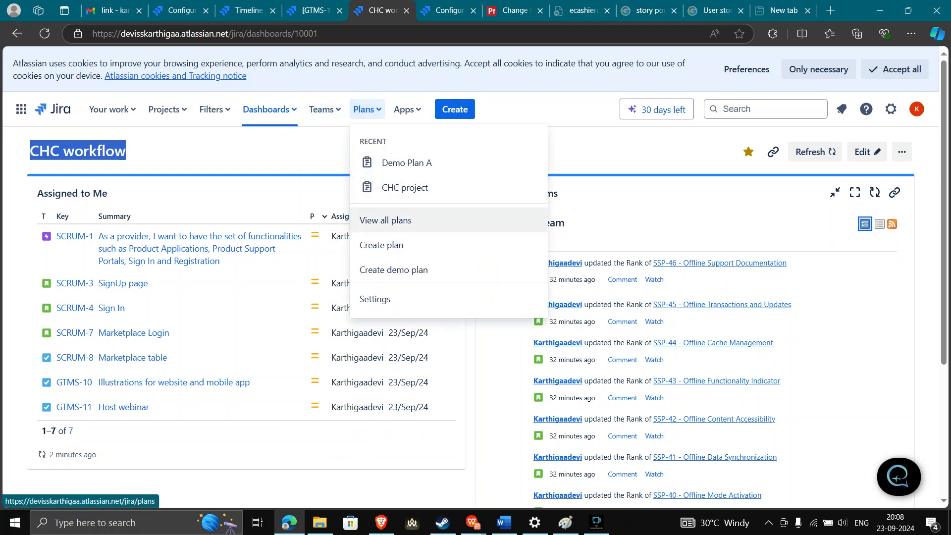
{"action": "left_click", "coordinate": [385, 220]}
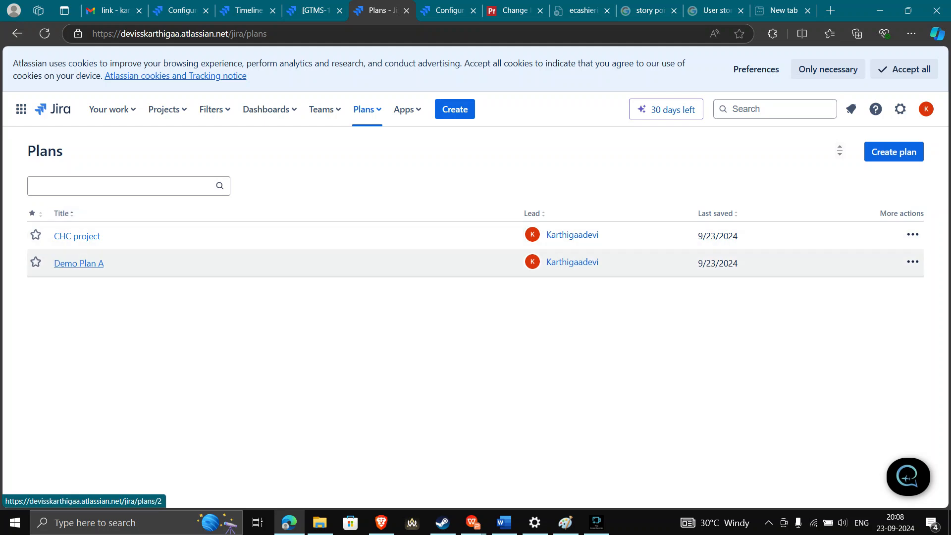
View Demo Plan A, then switch to the CHC project plan's timeline
{"action": "left_click", "coordinate": [79, 263]}
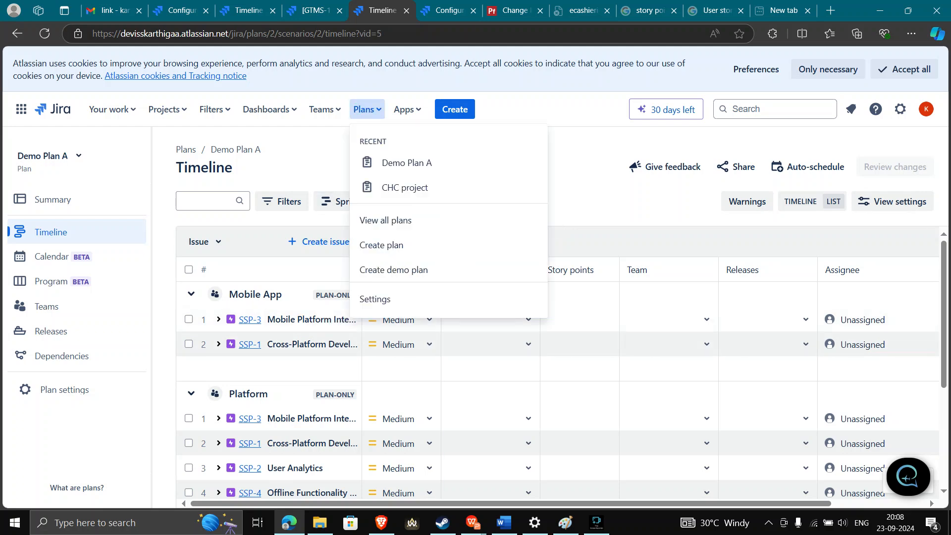
{"action": "left_click", "coordinate": [367, 109]}
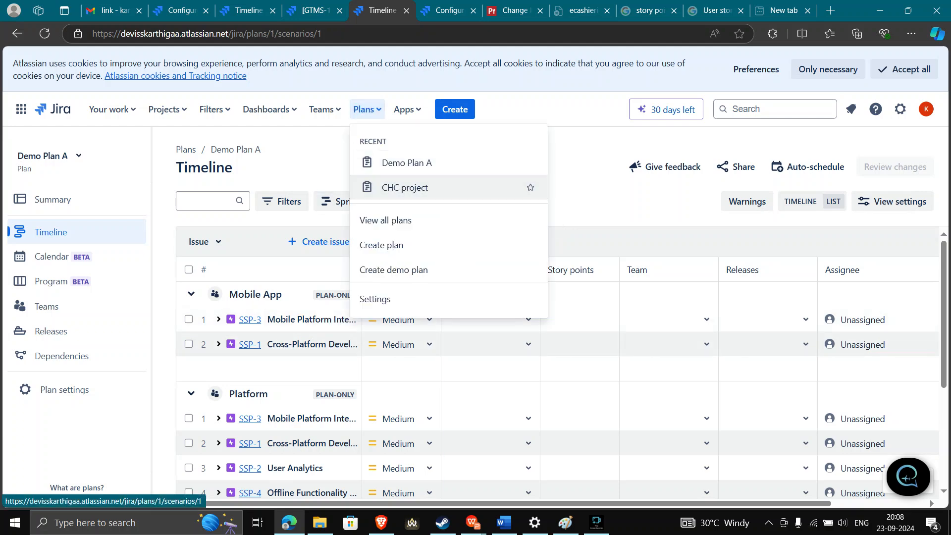
{"action": "left_click", "coordinate": [404, 187]}
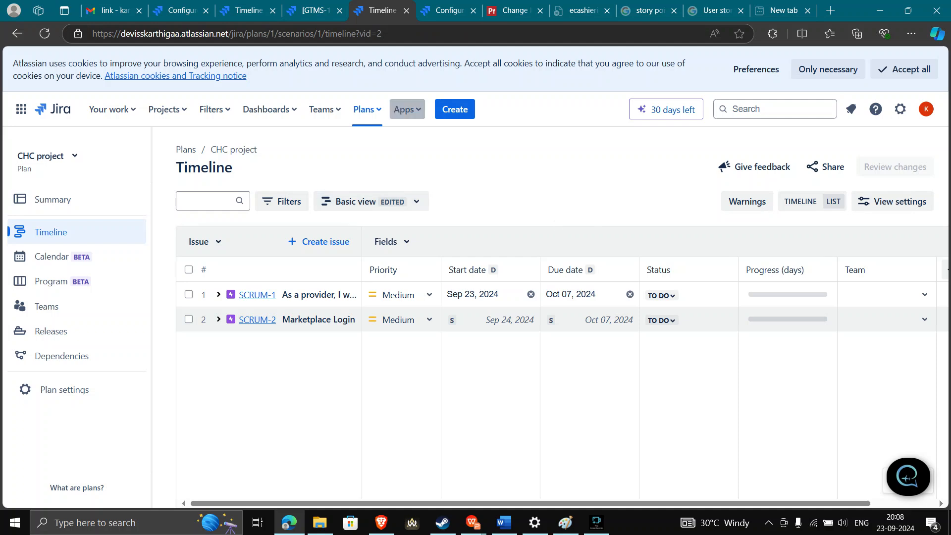
Show the CHC project plan as a Gantt chart with date bars for SCRUM-1 and SCRUM-2
{"action": "left_click", "coordinate": [407, 109]}
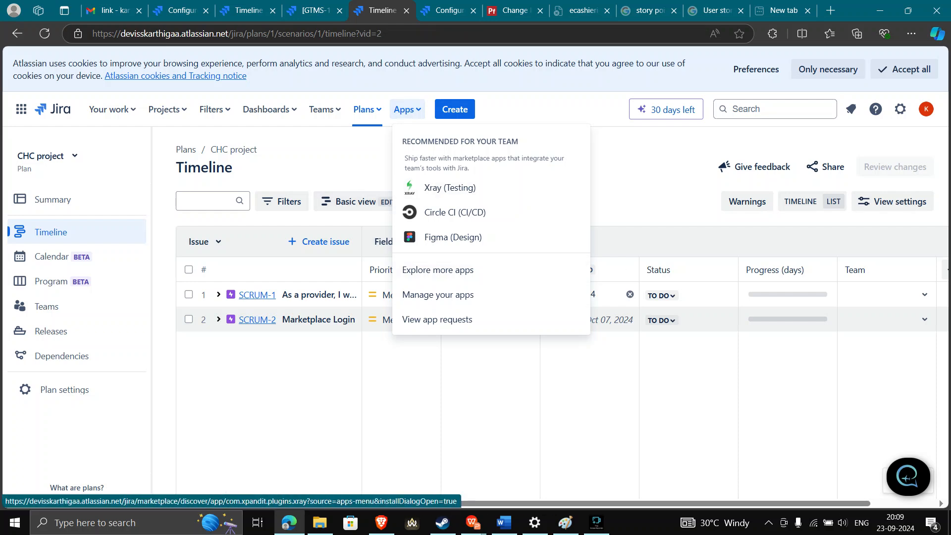
{"action": "left_click", "coordinate": [407, 109]}
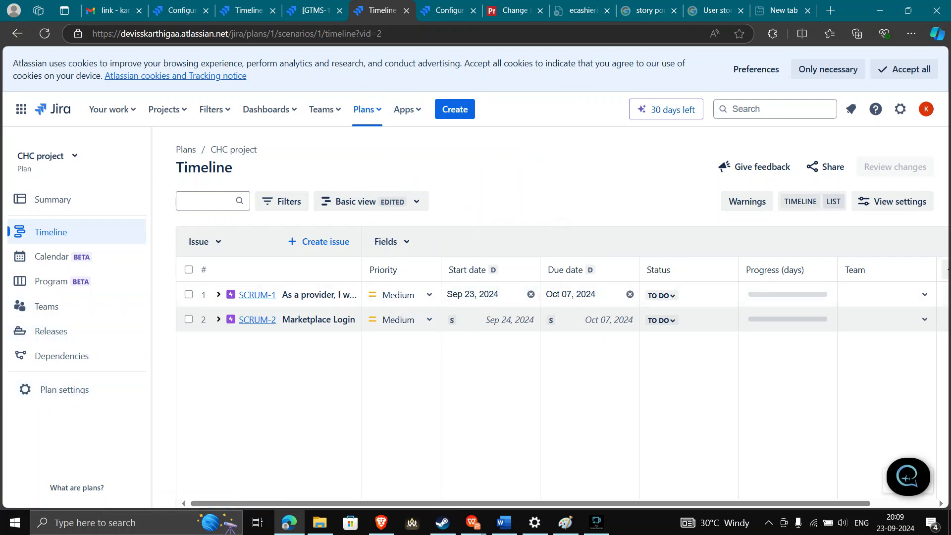
{"action": "left_click", "coordinate": [800, 201]}
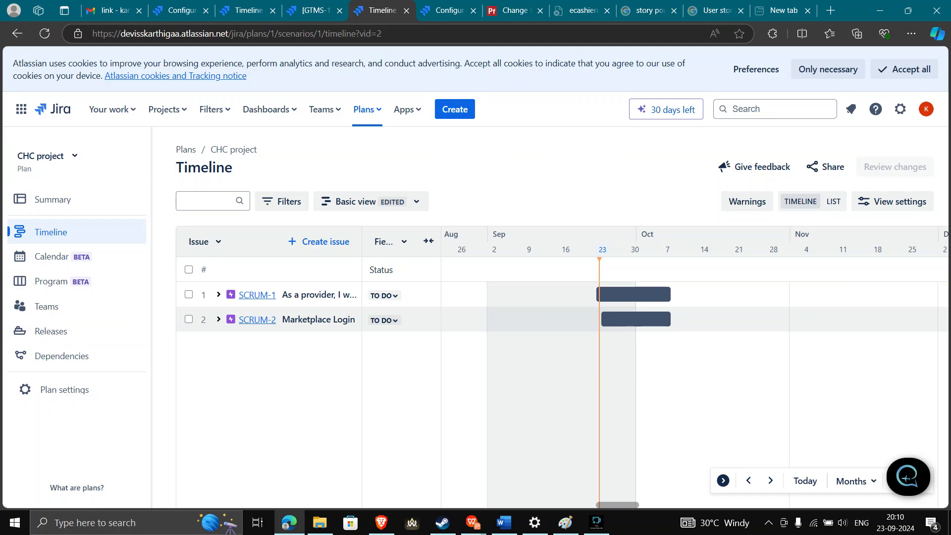
{"action": "left_click", "coordinate": [596, 523]}
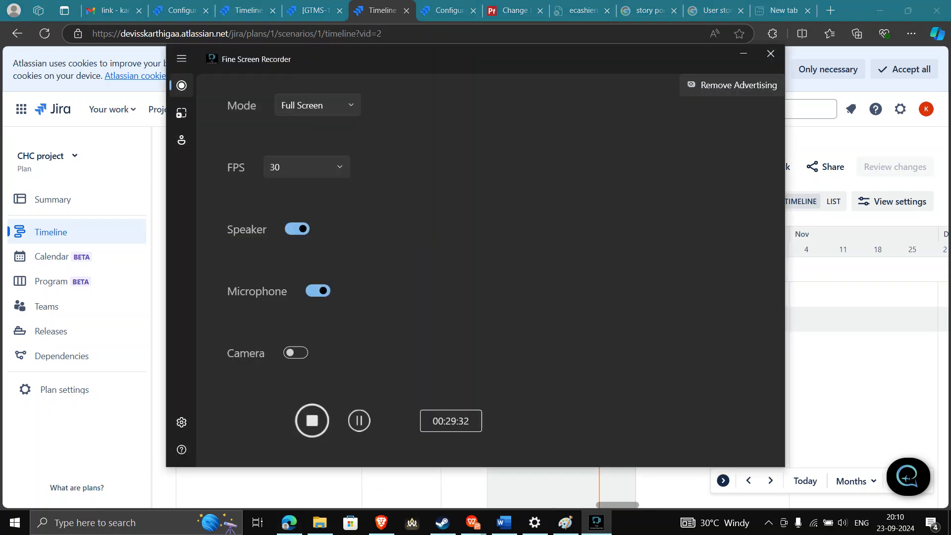